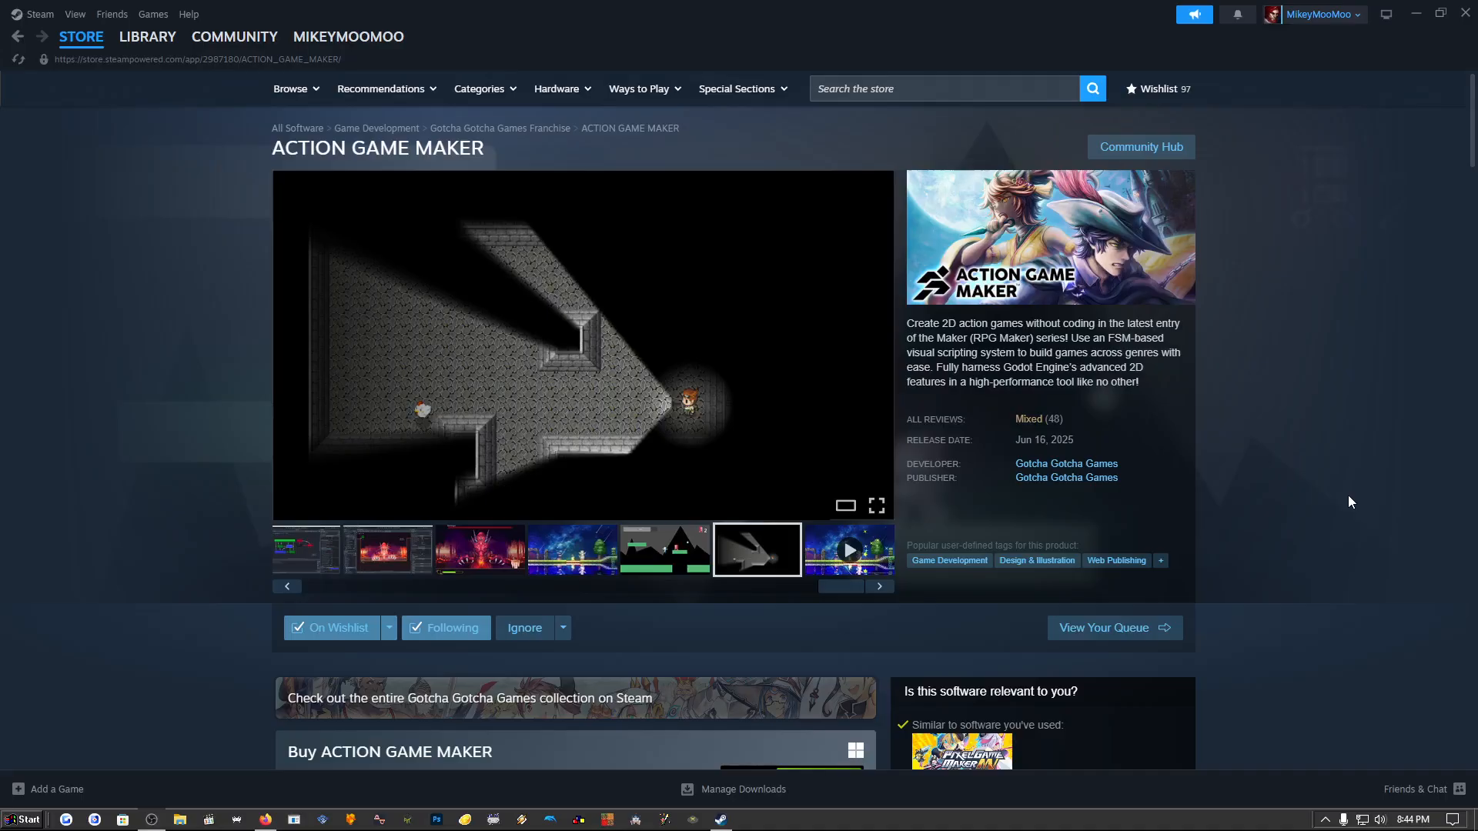
Examine the dungeon lighting screenshot and the purchase price on the ACTION GAME MAKER store page.
{"action": "mouse_move", "coordinate": [1039, 426]}
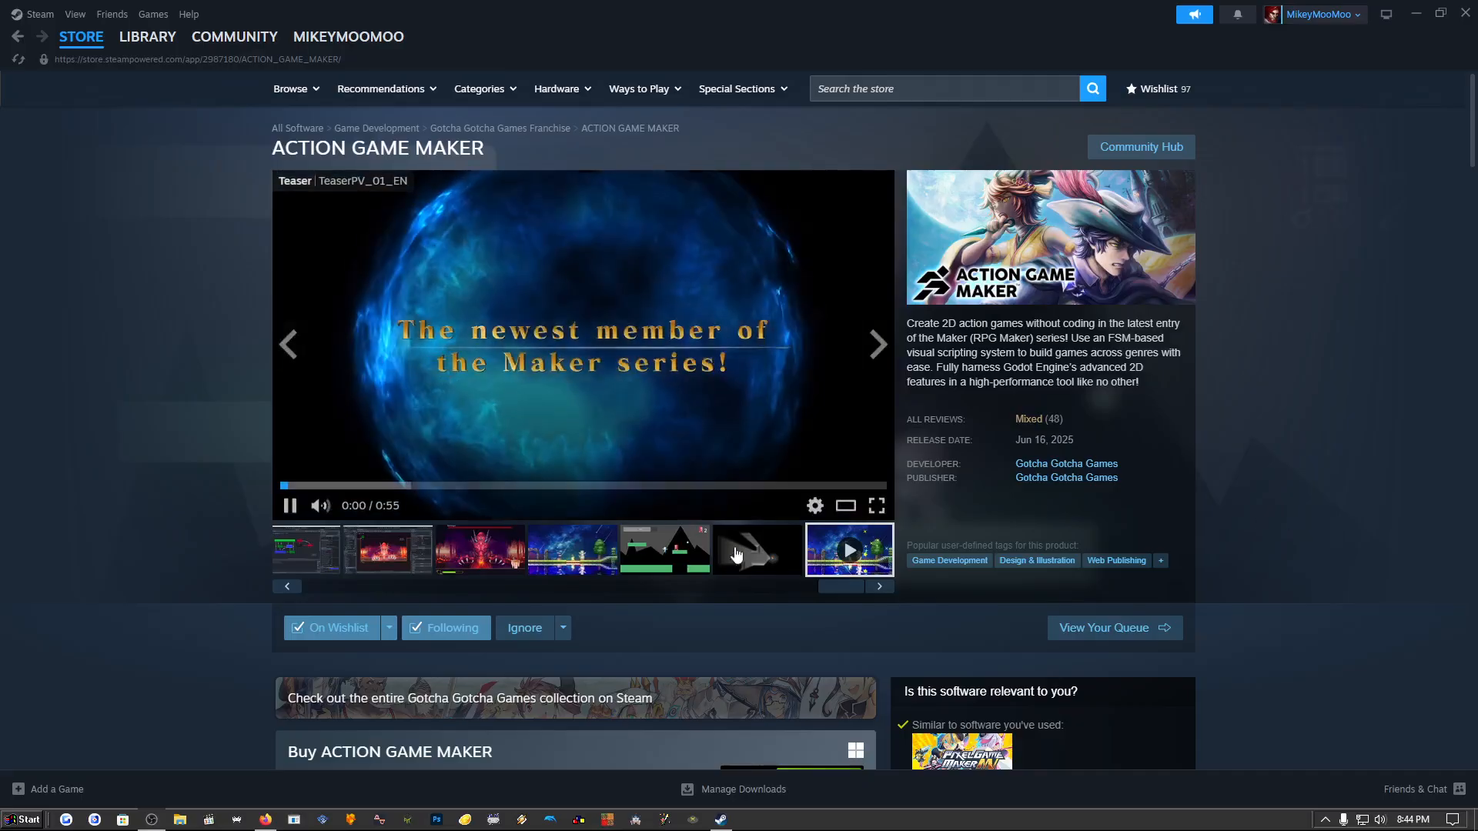
{"action": "left_click", "coordinate": [736, 554]}
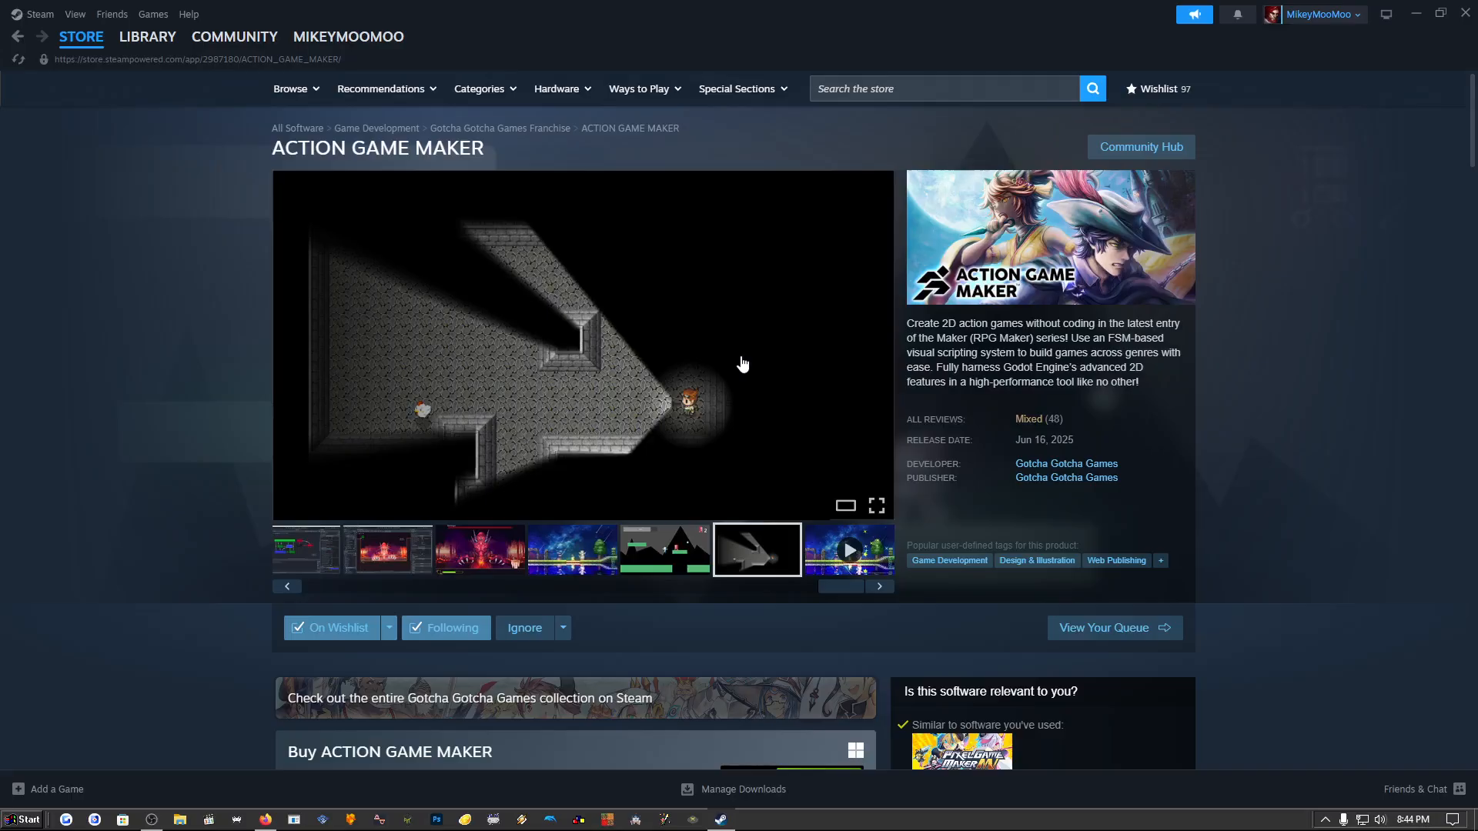
{"action": "scroll", "coordinate": [158, 386], "scroll_direction": "down", "scroll_amount": 4}
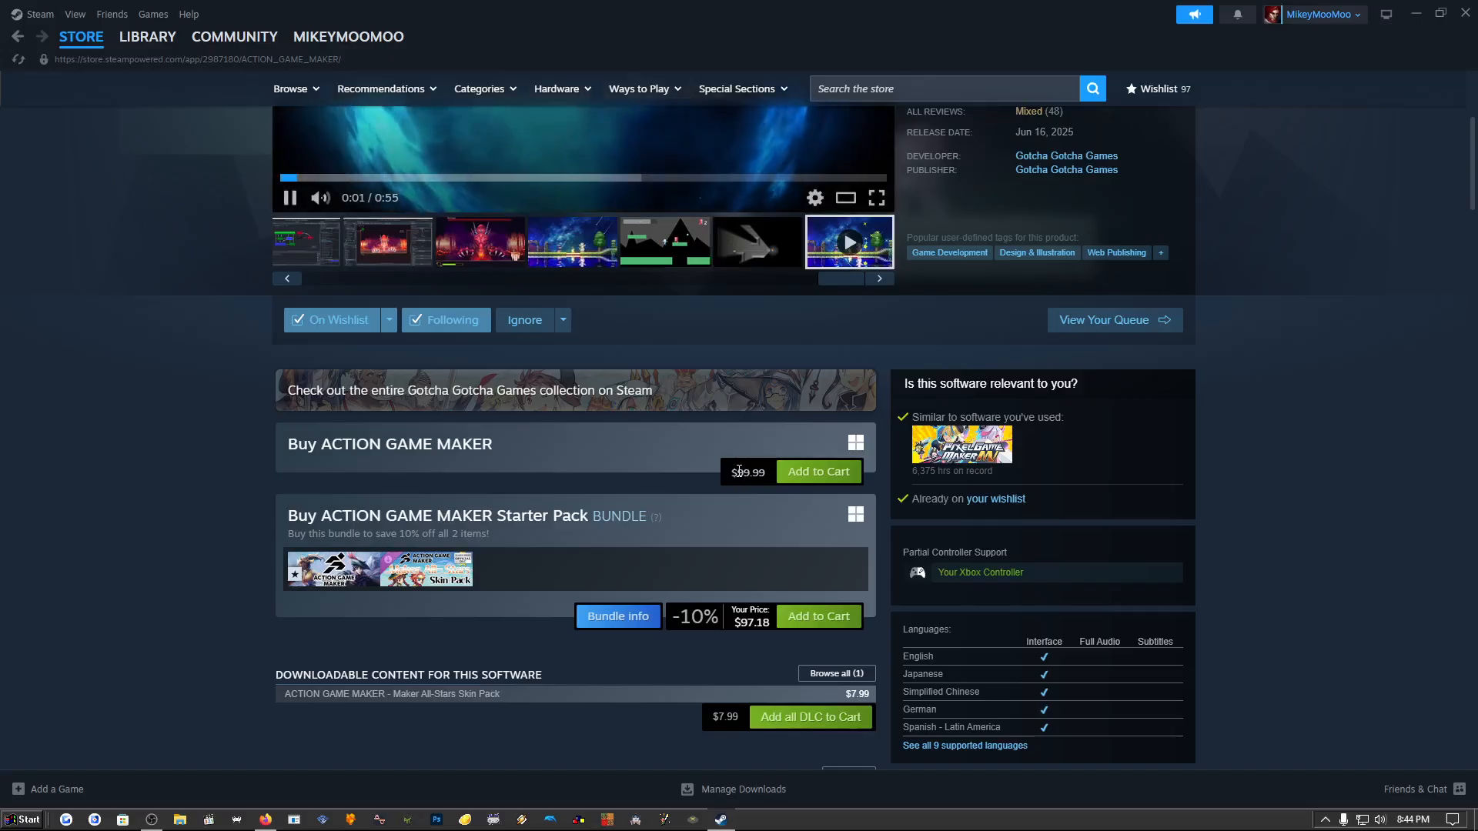
{"action": "left_click_drag", "start_coordinate": [739, 472], "coordinate": [783, 496]}
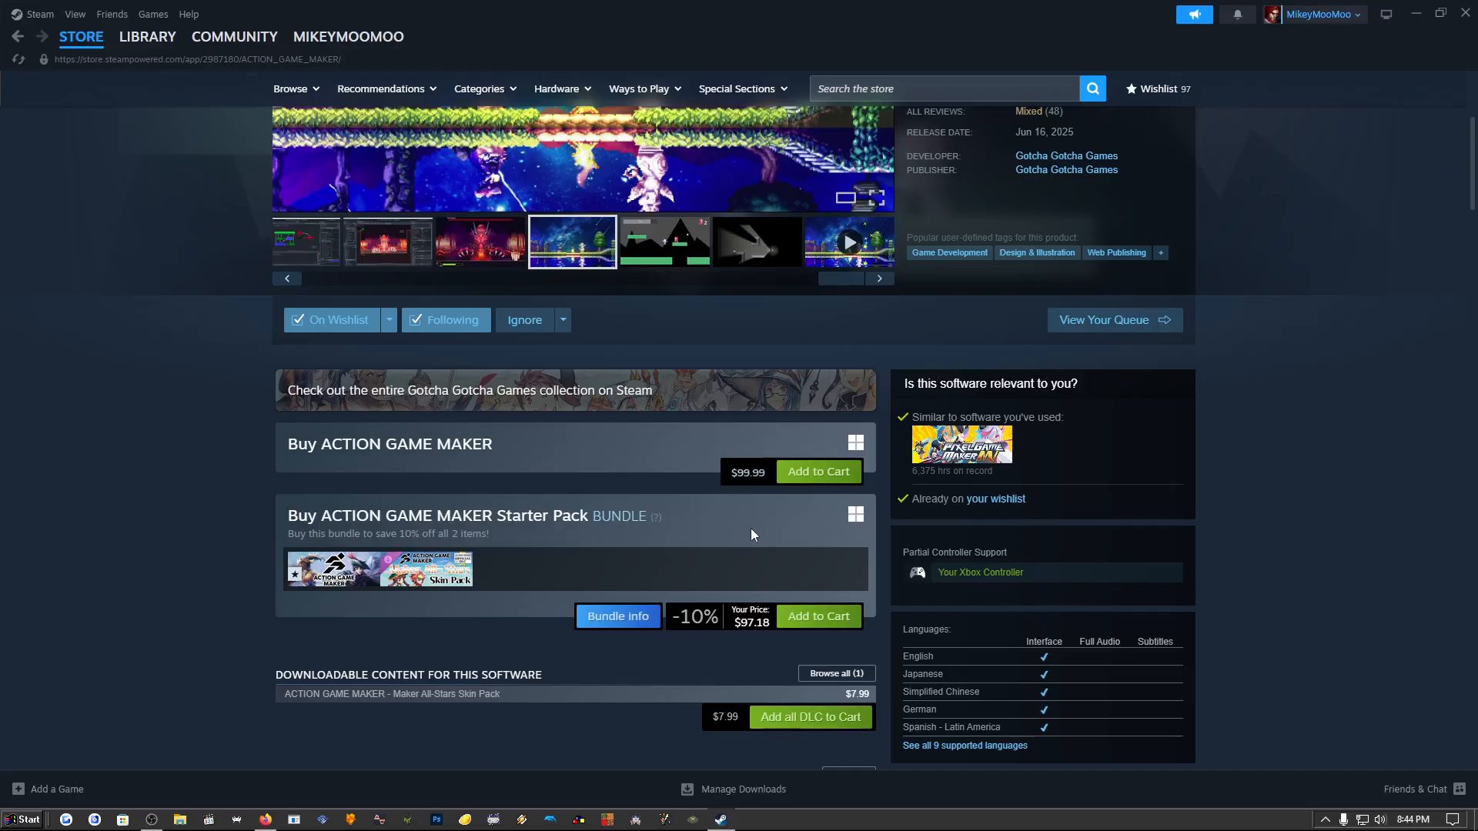
Review the Pixel Game Maker MV store page with its playtime and purchase options, and return to the ACTION GAME MAKER page.
{"action": "left_click", "coordinate": [969, 455]}
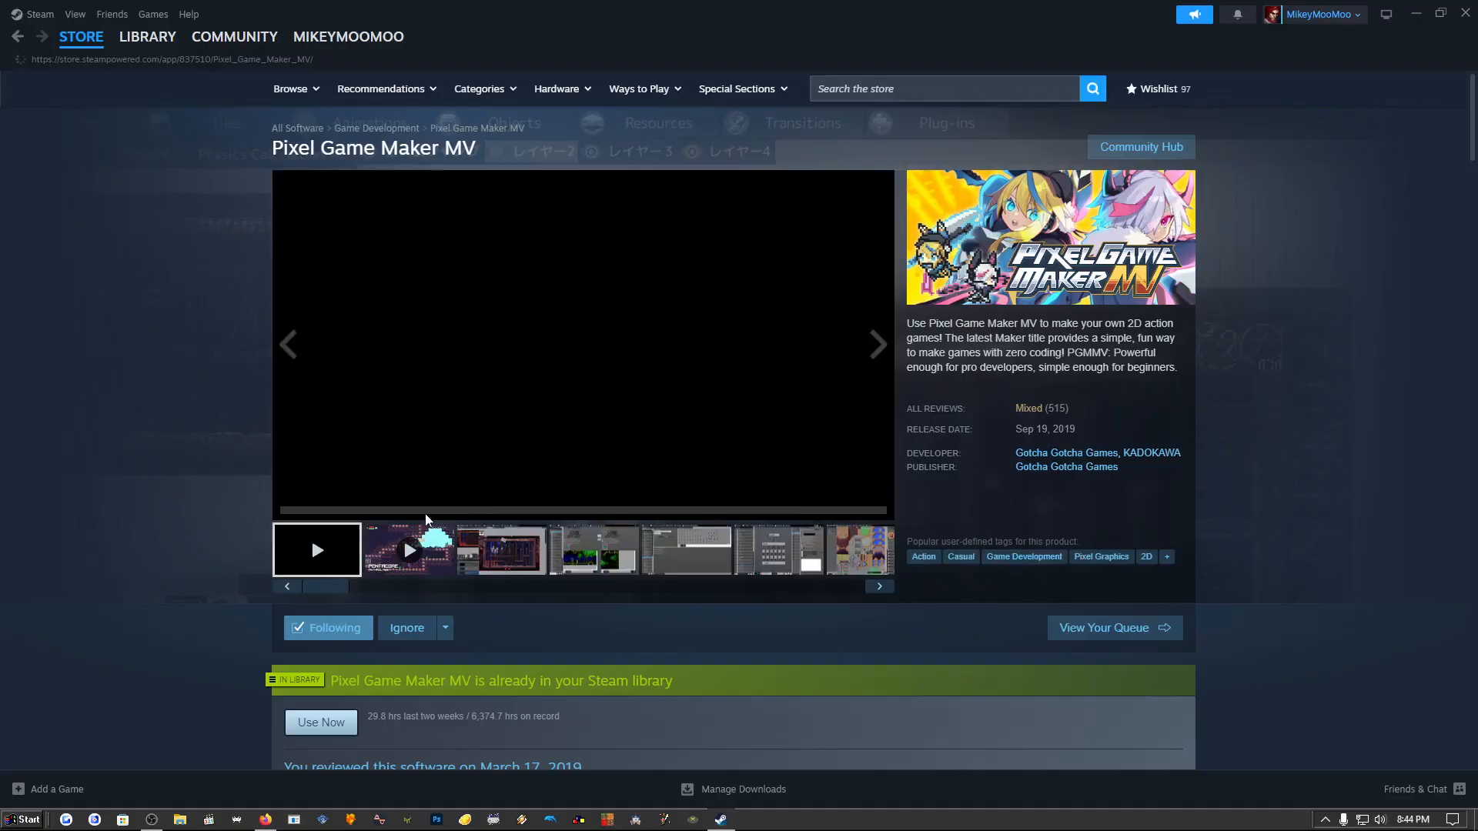
{"action": "scroll", "coordinate": [742, 531], "scroll_direction": "down", "scroll_amount": 4}
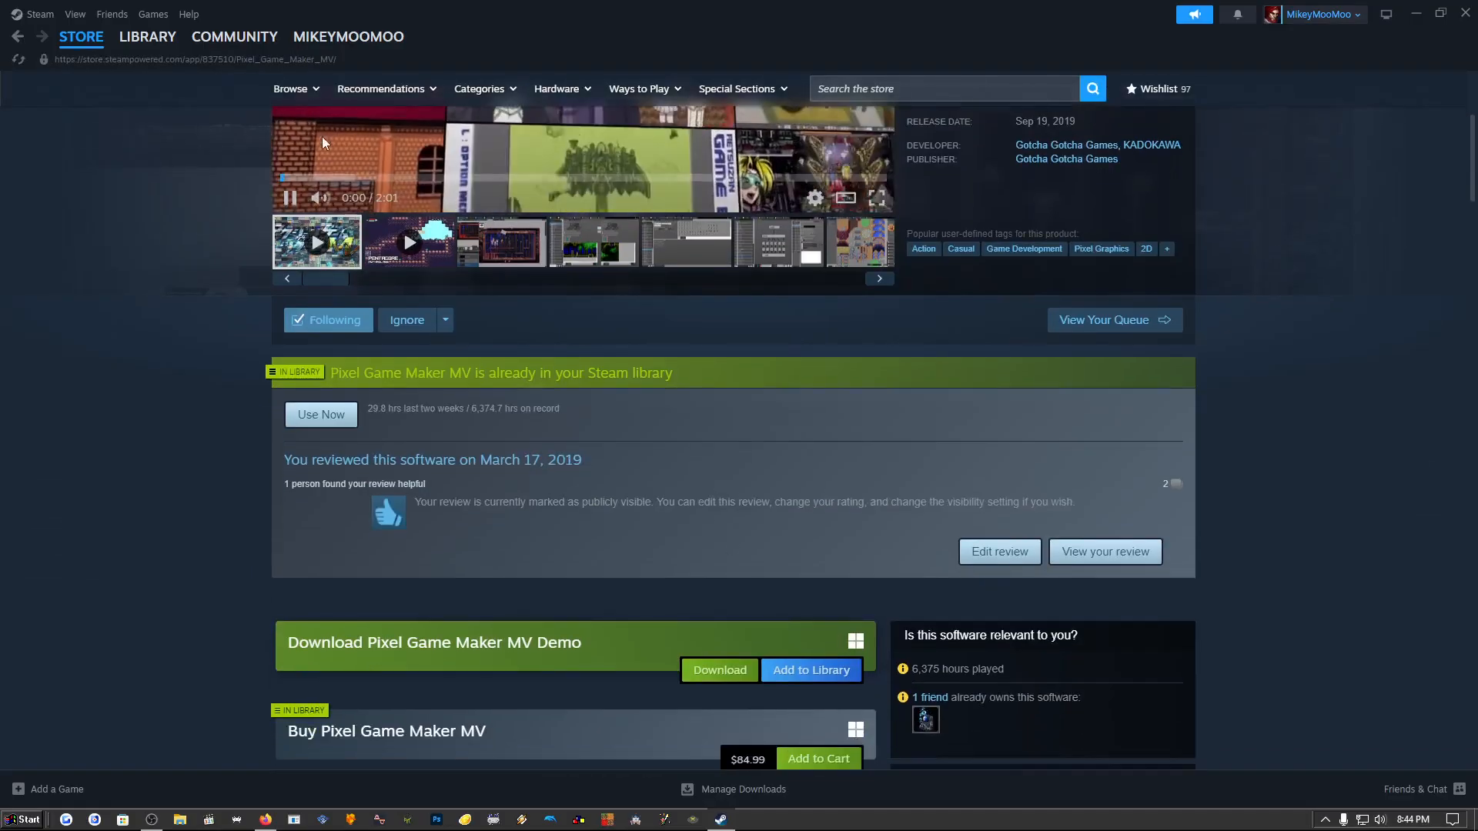
{"action": "scroll", "coordinate": [211, 371], "scroll_direction": "down", "scroll_amount": 4}
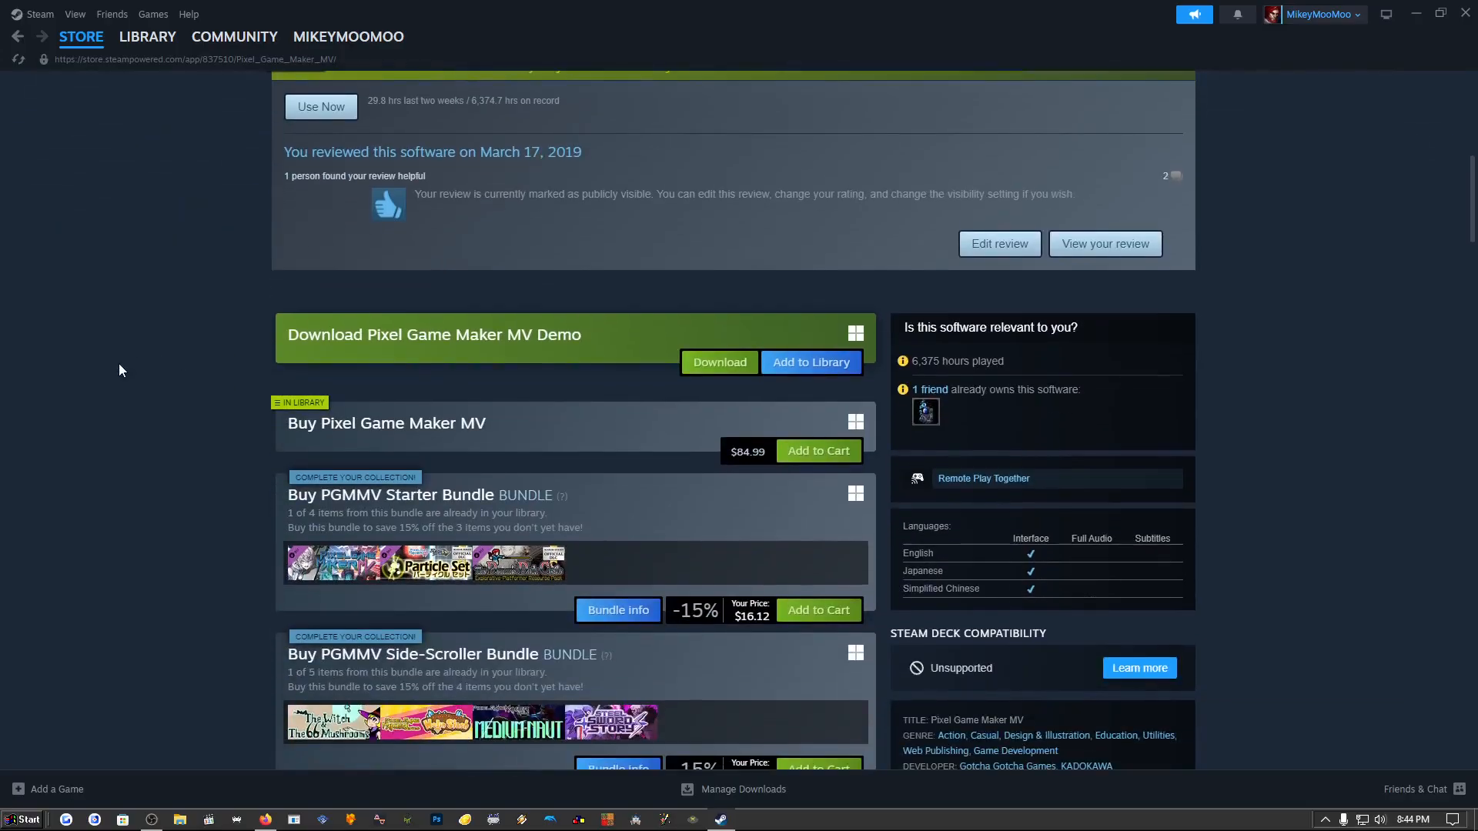
{"action": "scroll", "coordinate": [130, 360], "scroll_direction": "up", "scroll_amount": 8}
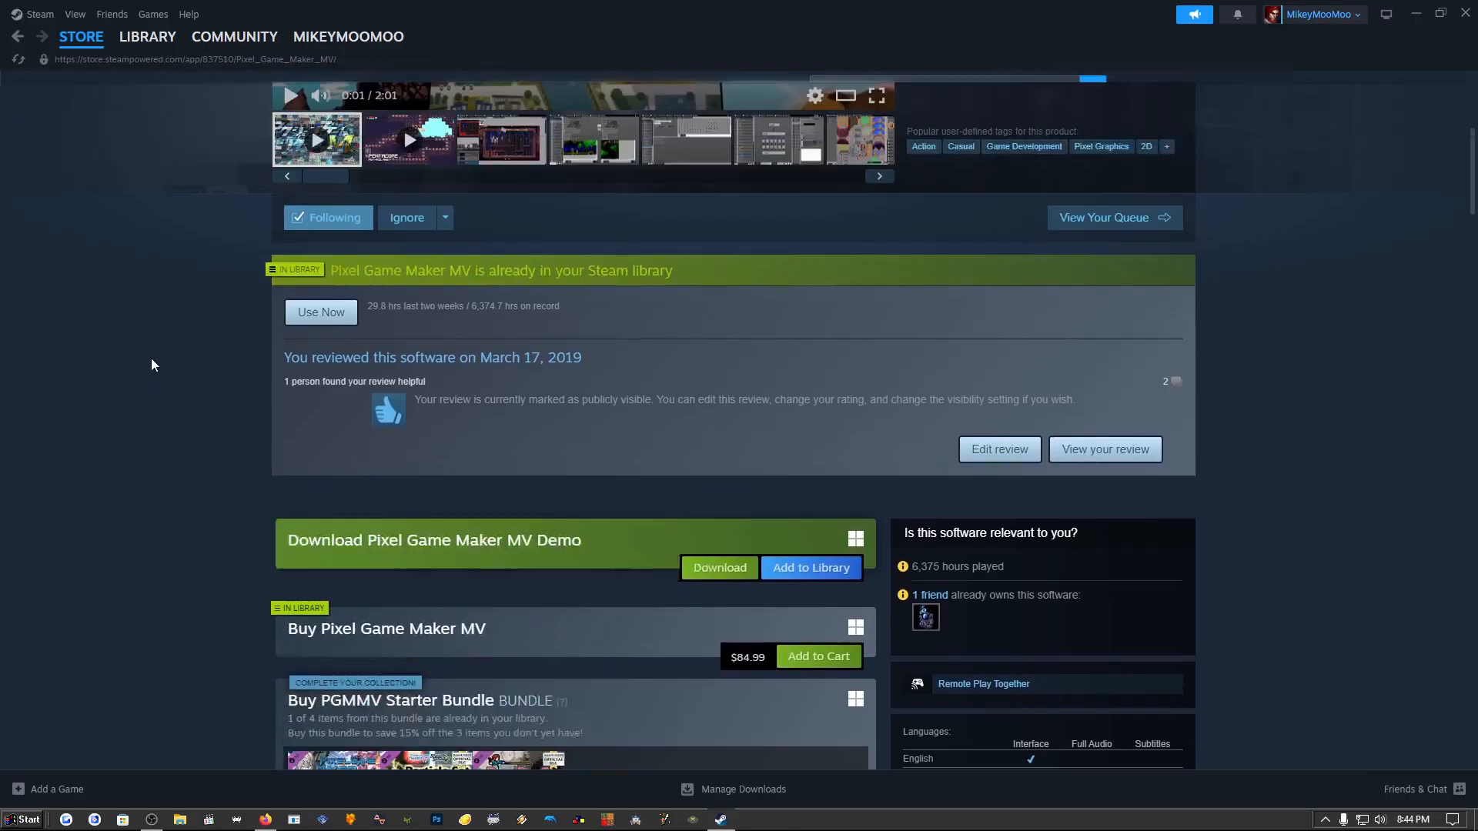
{"action": "left_click", "coordinate": [17, 36]}
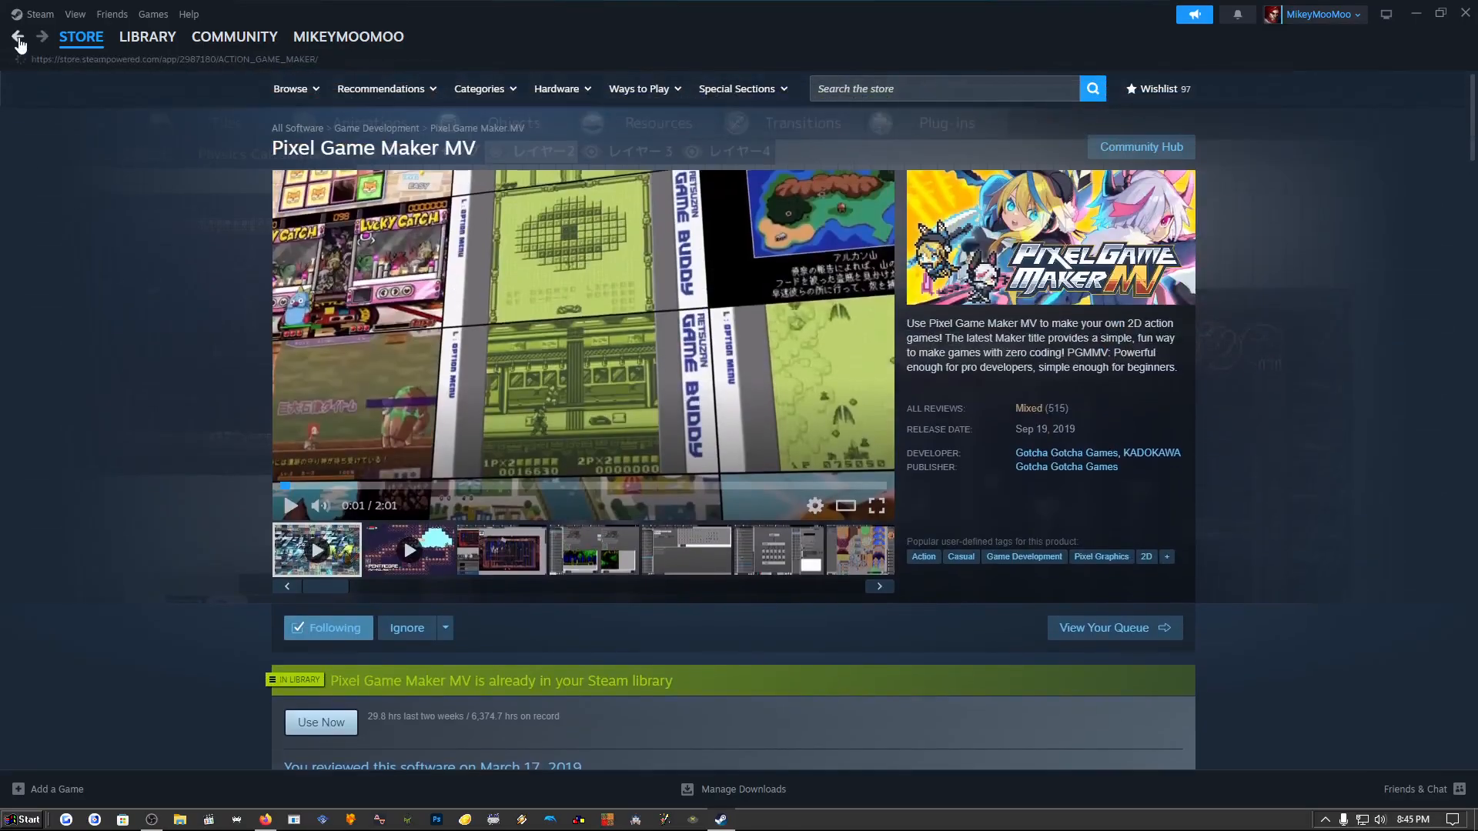
View the ACTION GAME MAKER editor screenshots enlarged, covering the dragon boss scene and the visual script graph.
{"action": "scroll", "coordinate": [597, 351], "scroll_direction": "up", "scroll_amount": 4}
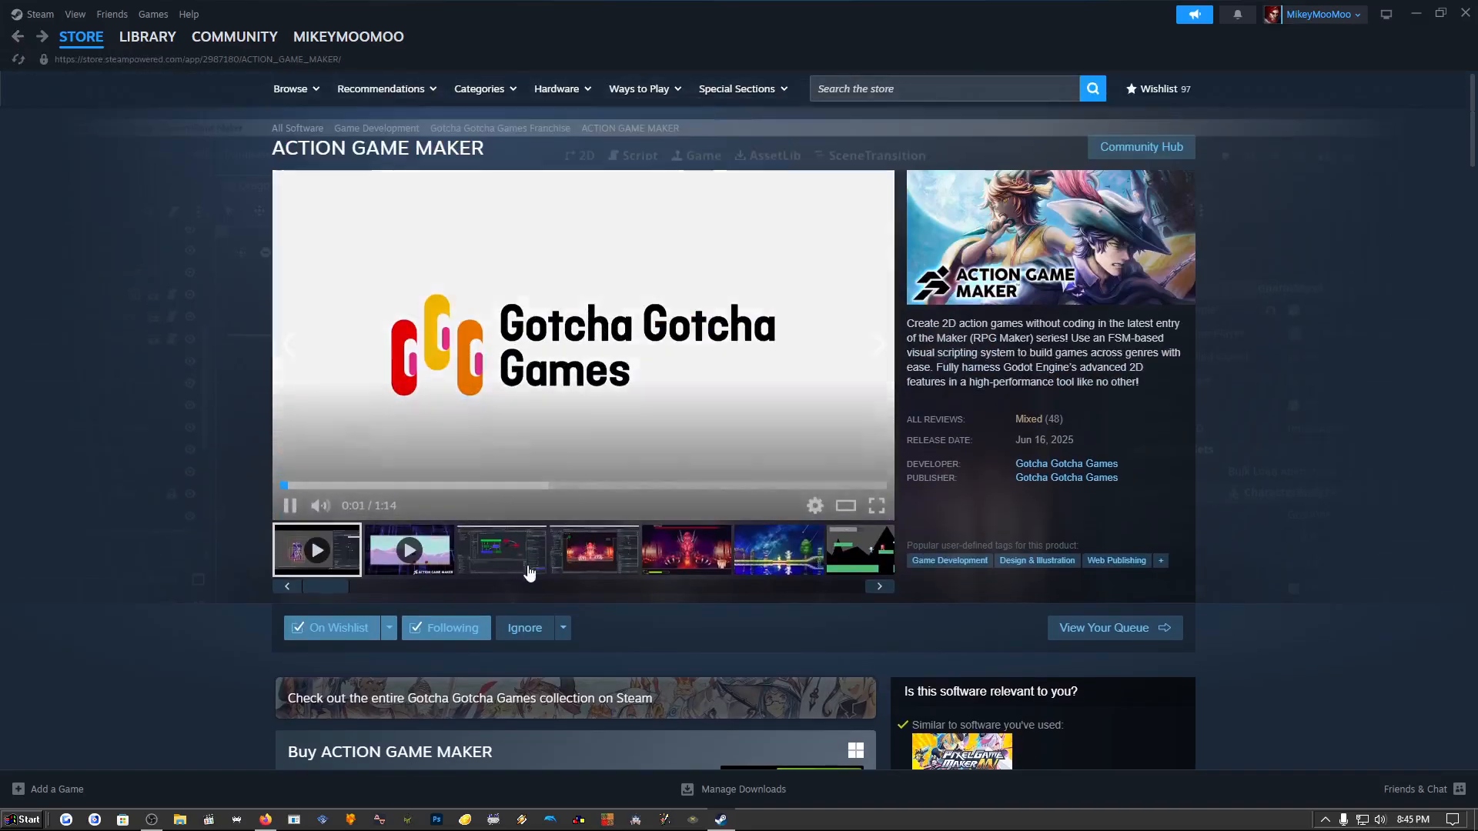
{"action": "left_click", "coordinate": [529, 566]}
{"action": "scroll", "coordinate": [713, 322], "scroll_direction": "down", "scroll_amount": 3}
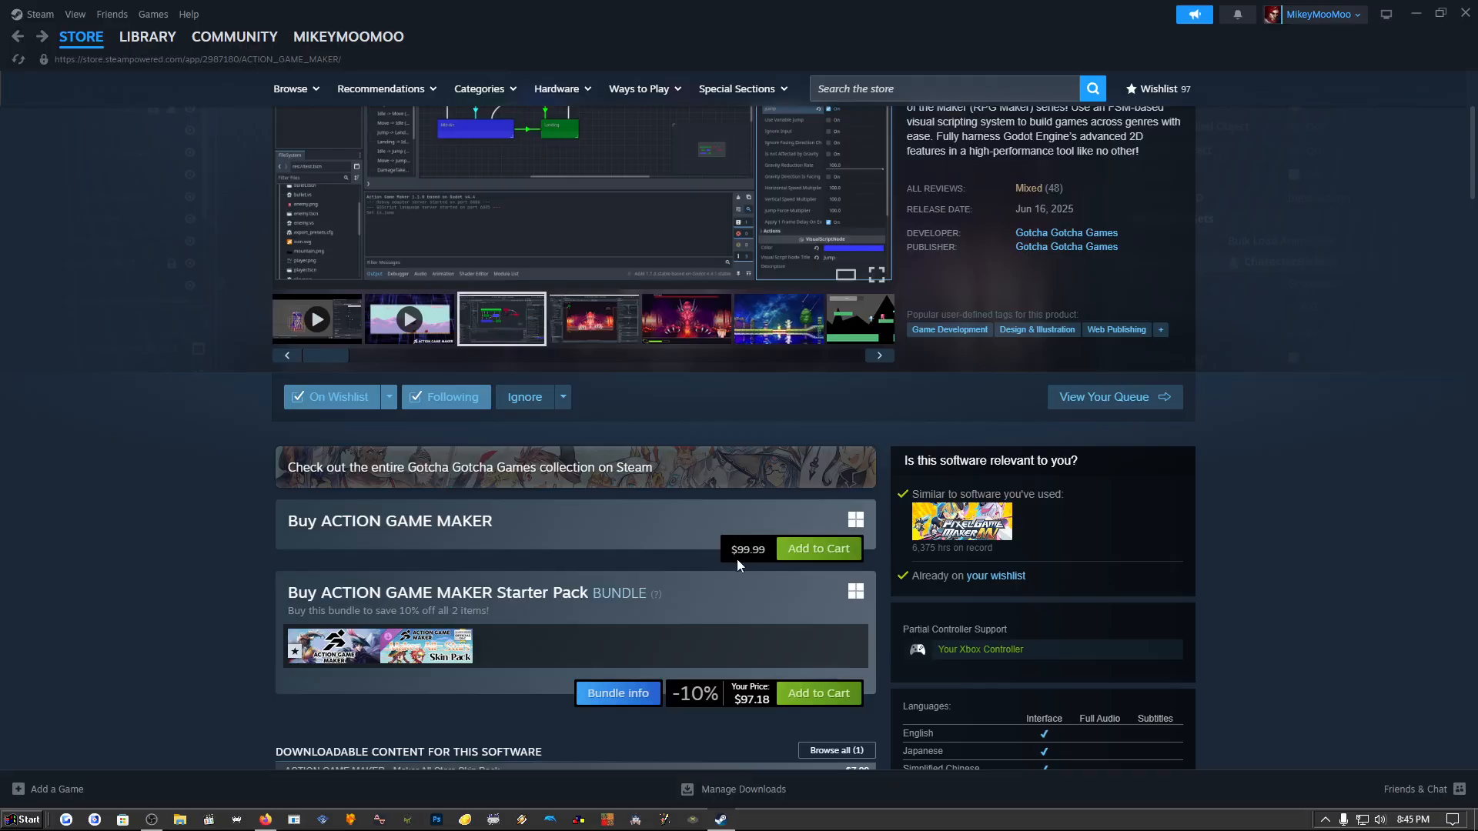
{"action": "scroll", "coordinate": [631, 561], "scroll_direction": "up", "scroll_amount": 3}
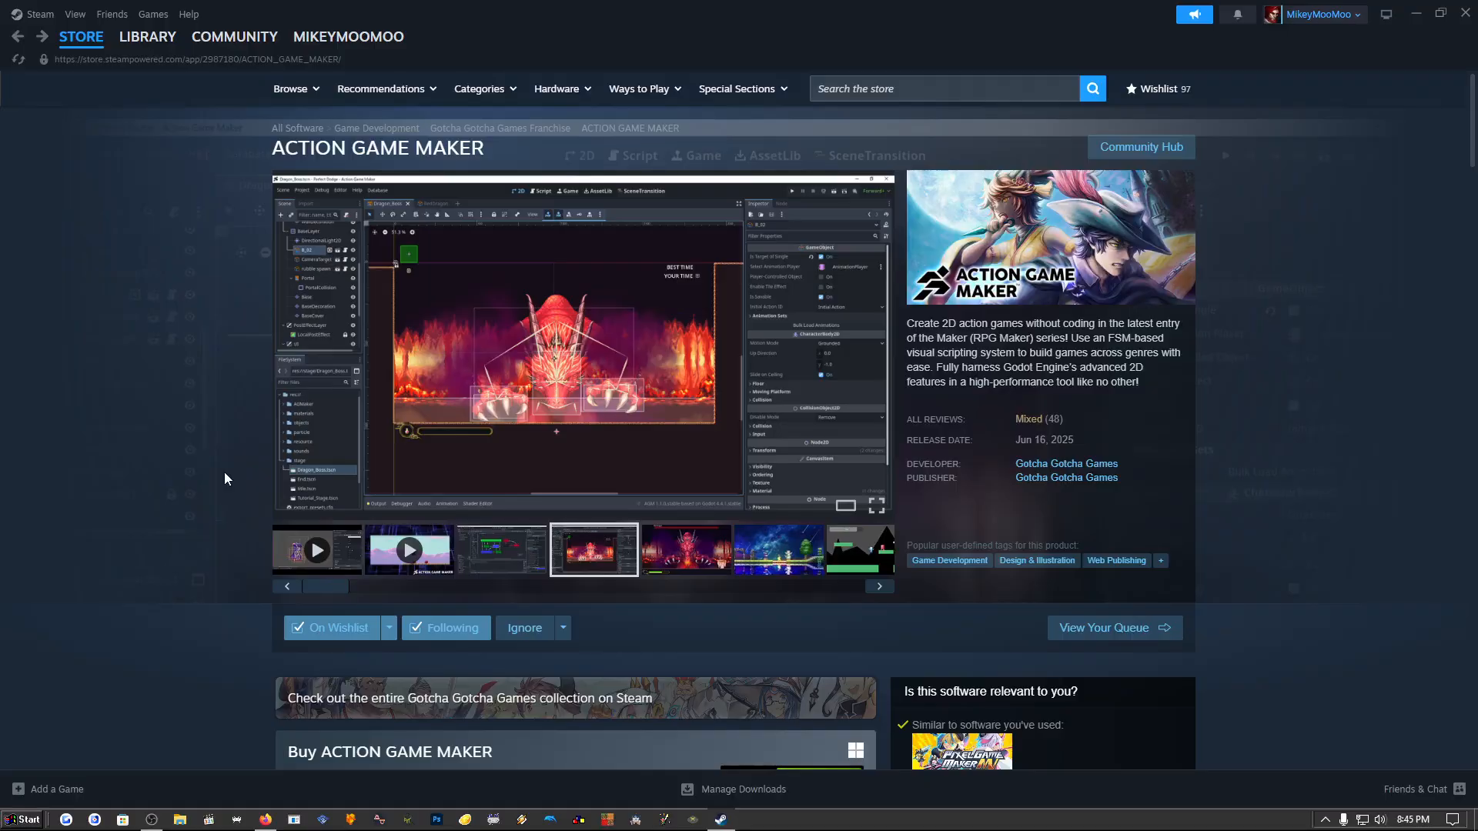
{"action": "left_click", "coordinate": [459, 269]}
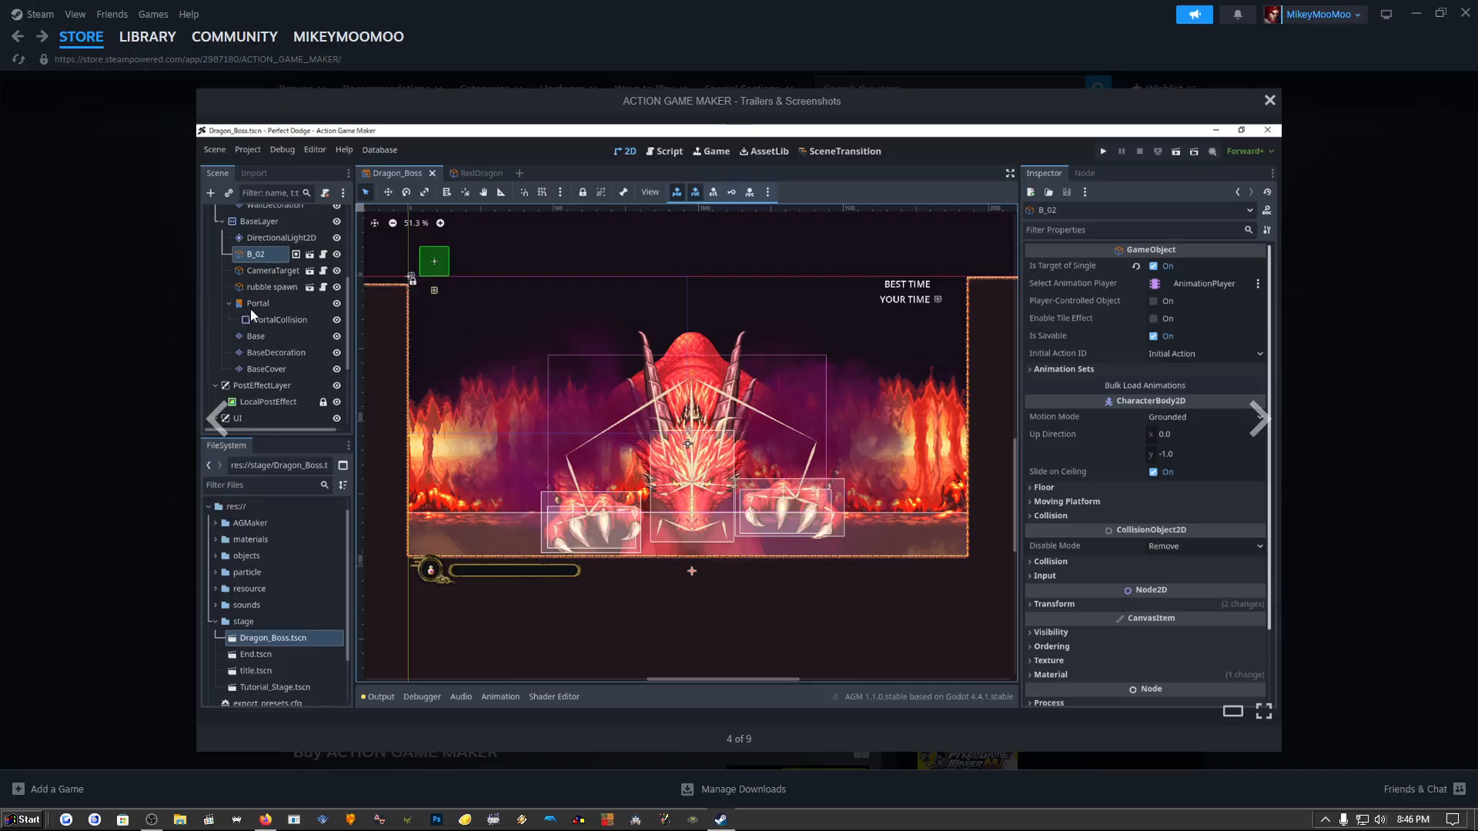
{"action": "left_click", "coordinate": [224, 420]}
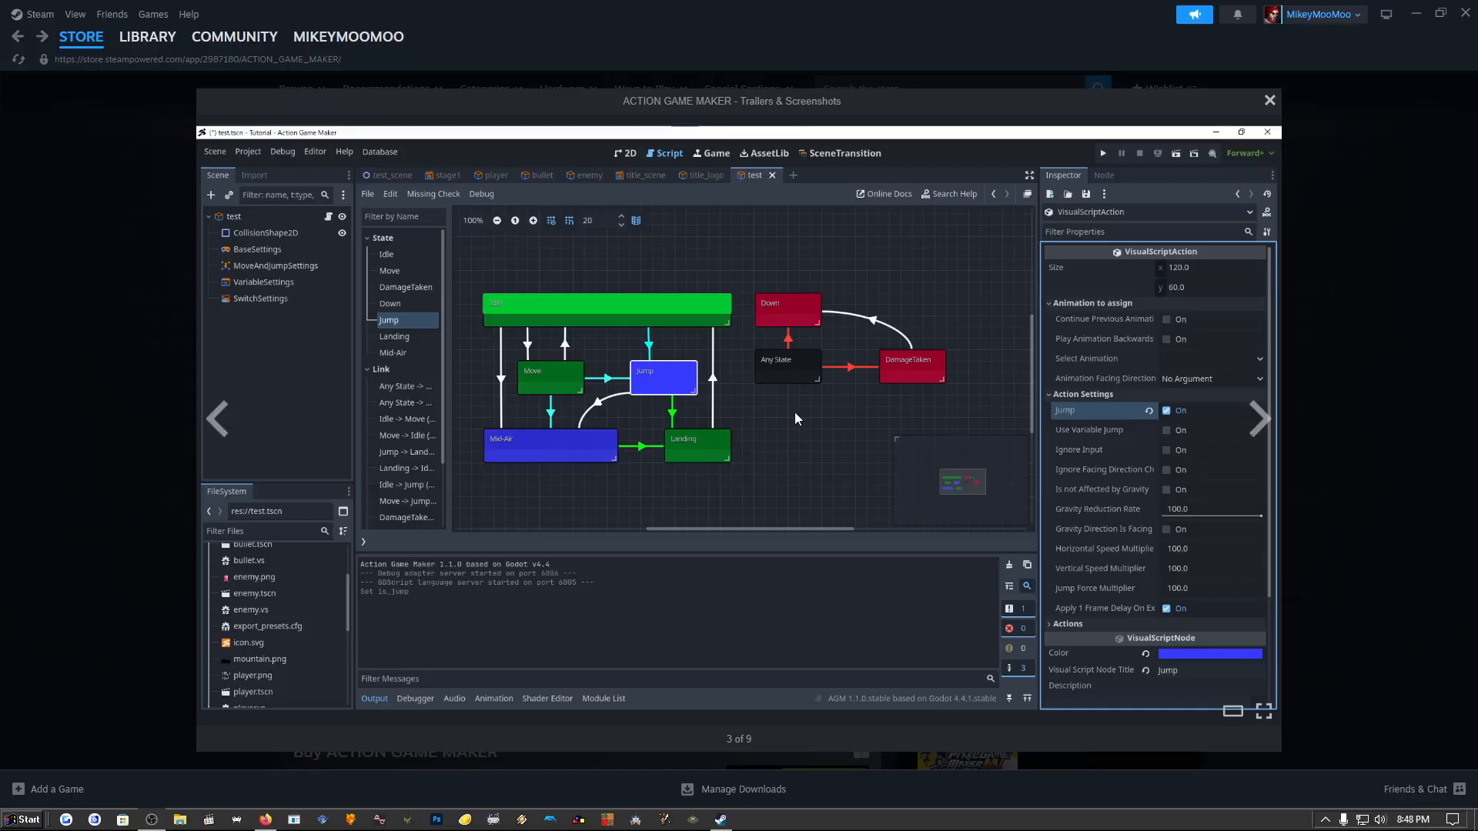
Launch Pixel Game Maker MV through Steam, open the Castlevania X Silent Hill project and expand its Stages folder.
{"action": "left_click", "coordinate": [1324, 819]}
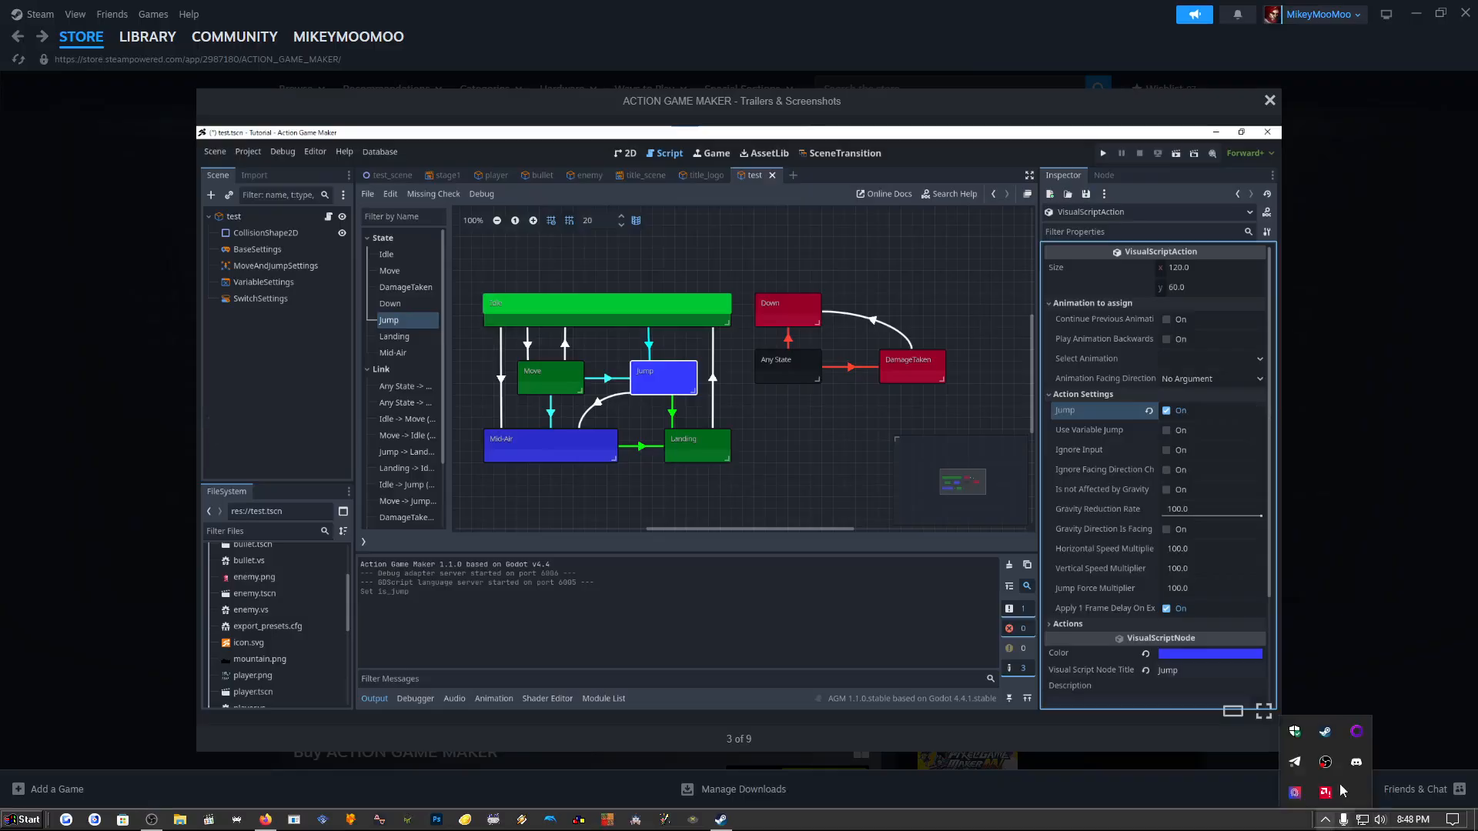
{"action": "right_click", "coordinate": [1324, 731]}
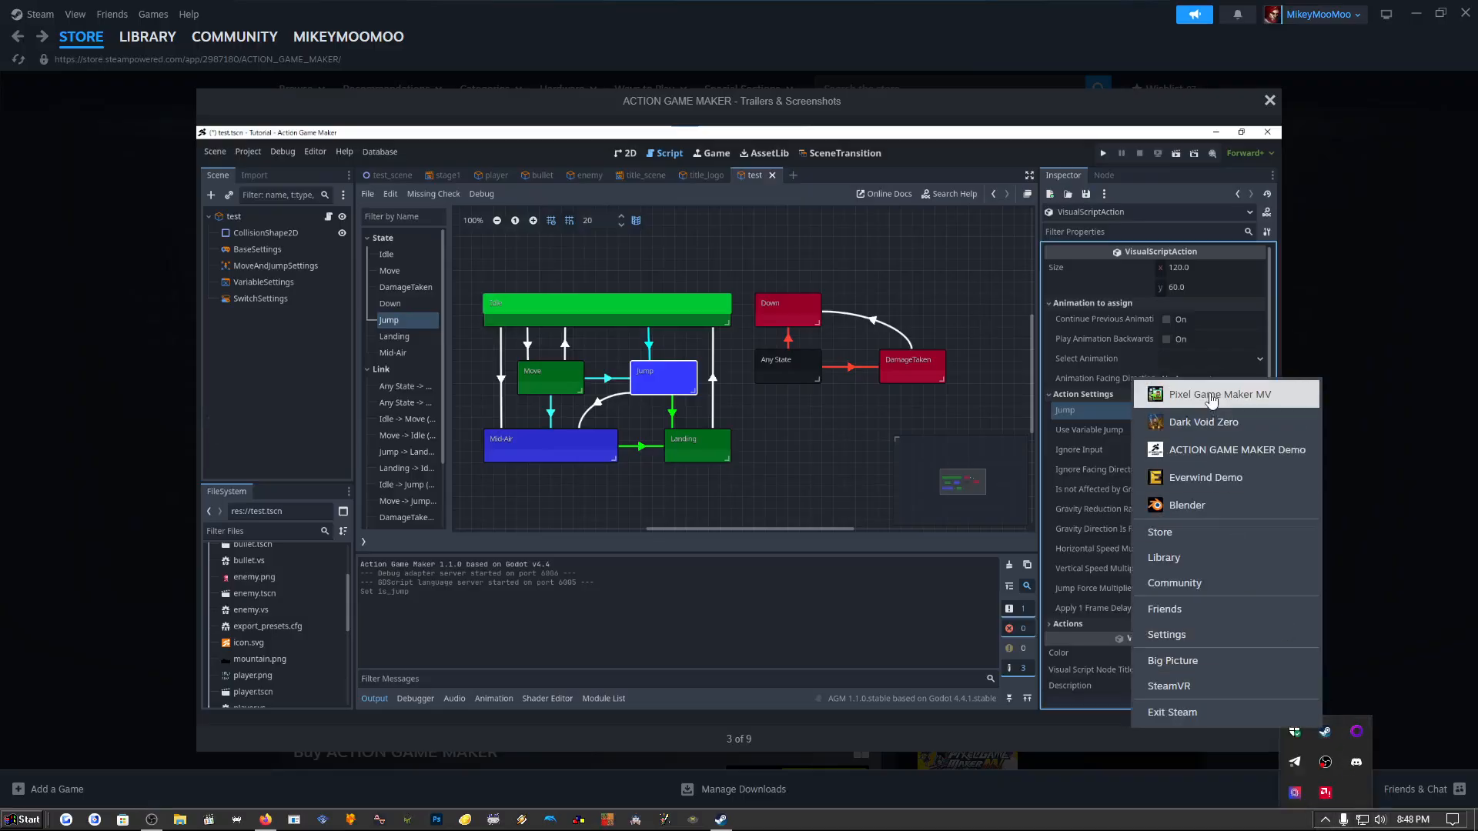
{"action": "left_click", "coordinate": [1209, 397]}
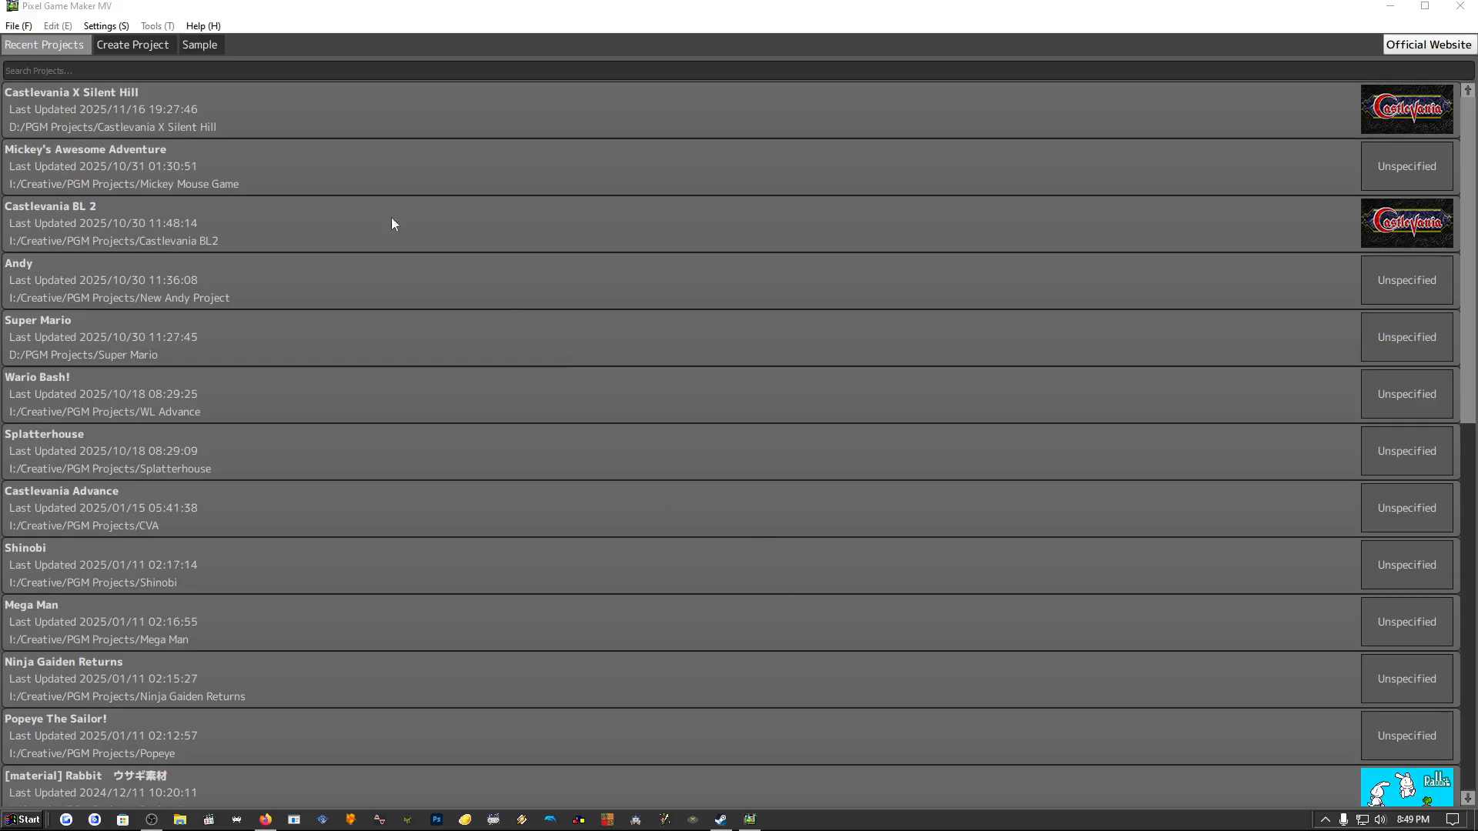
{"action": "double_click", "coordinate": [214, 111]}
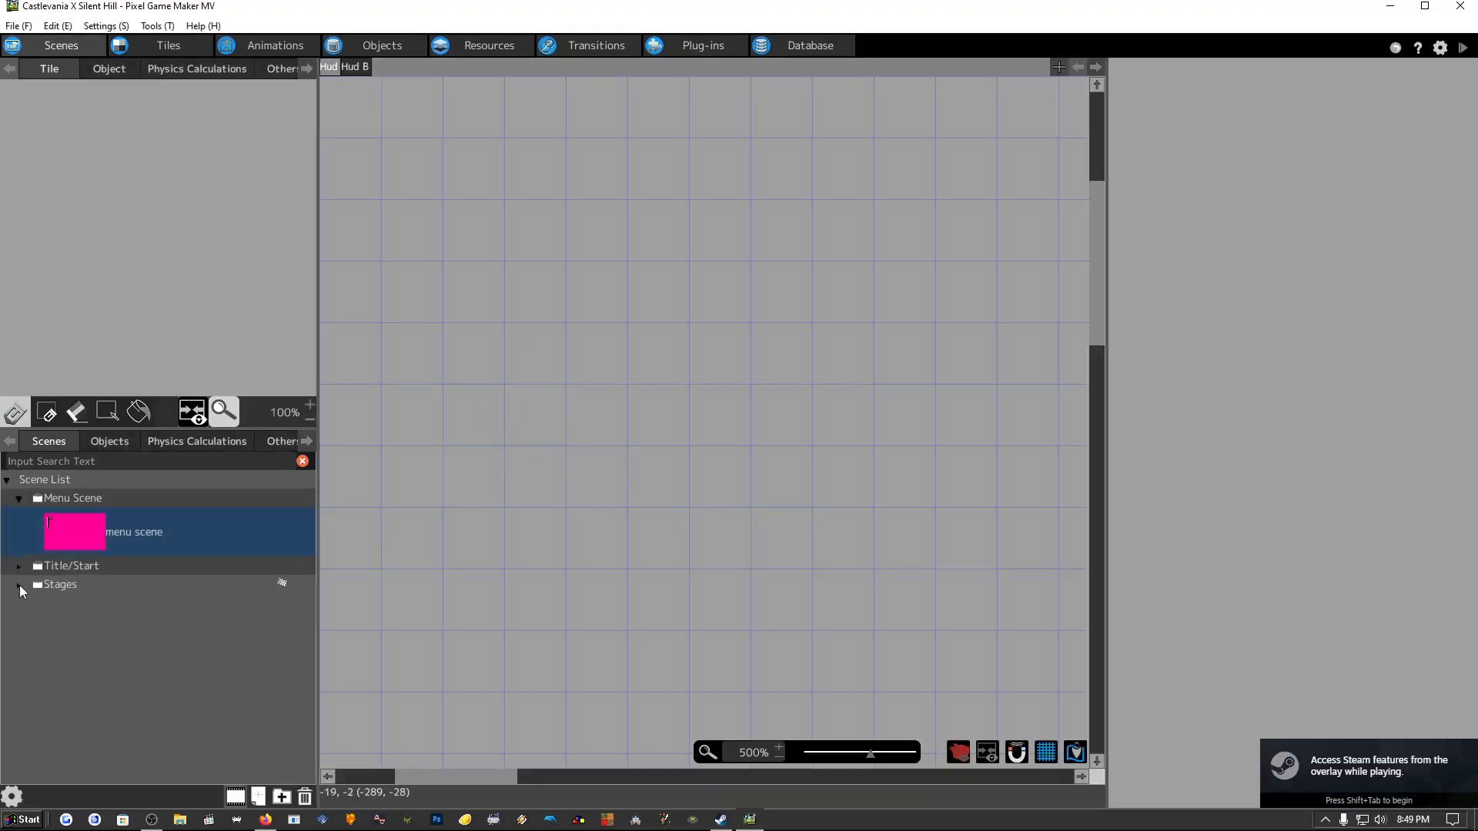
{"action": "left_click", "coordinate": [19, 585]}
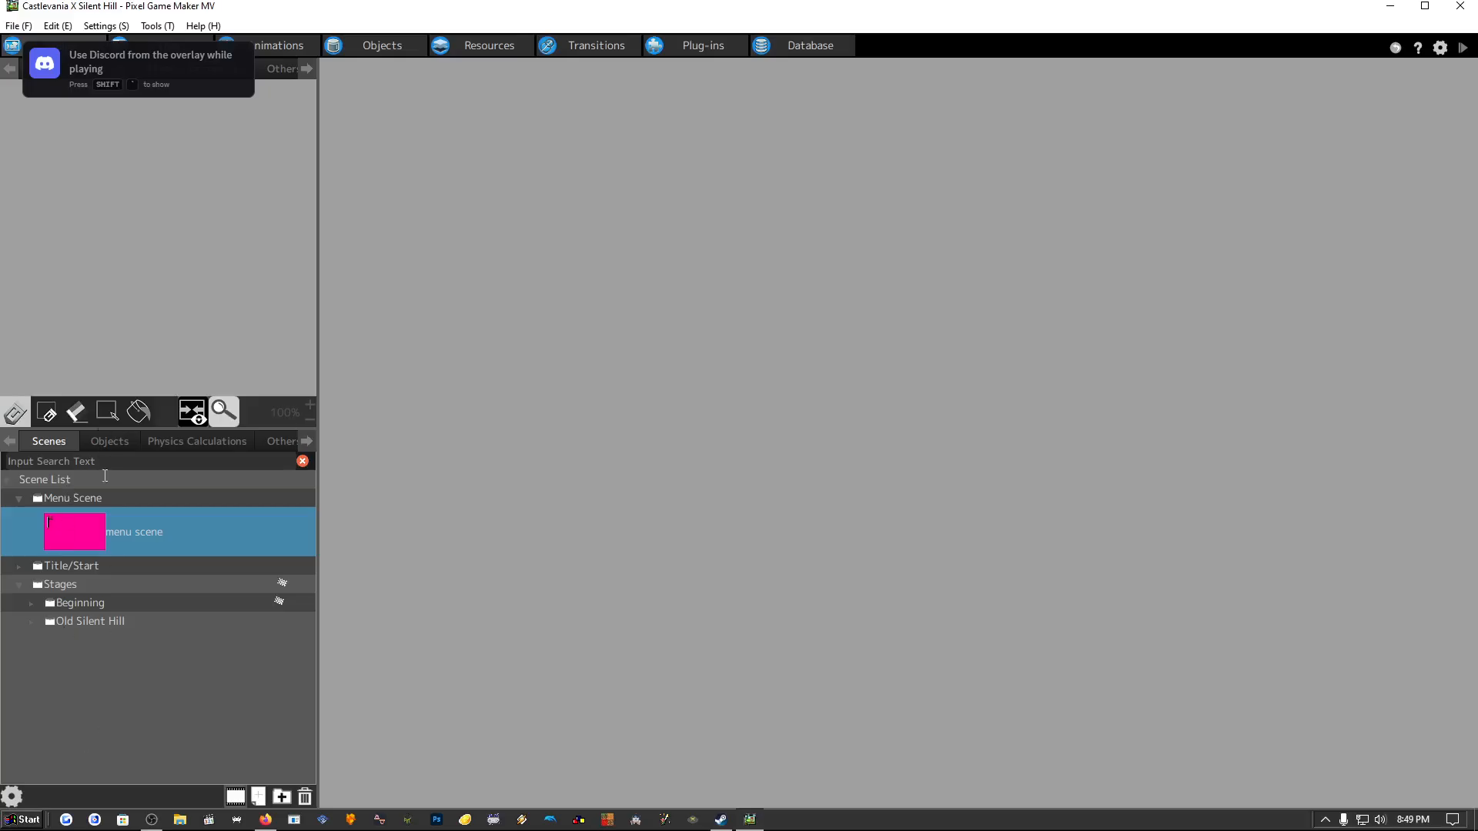
Search the Steam library for "rpg", launch RPG Maker MZ and look over the Village map of Project2.
{"action": "right_click", "coordinate": [720, 819]}
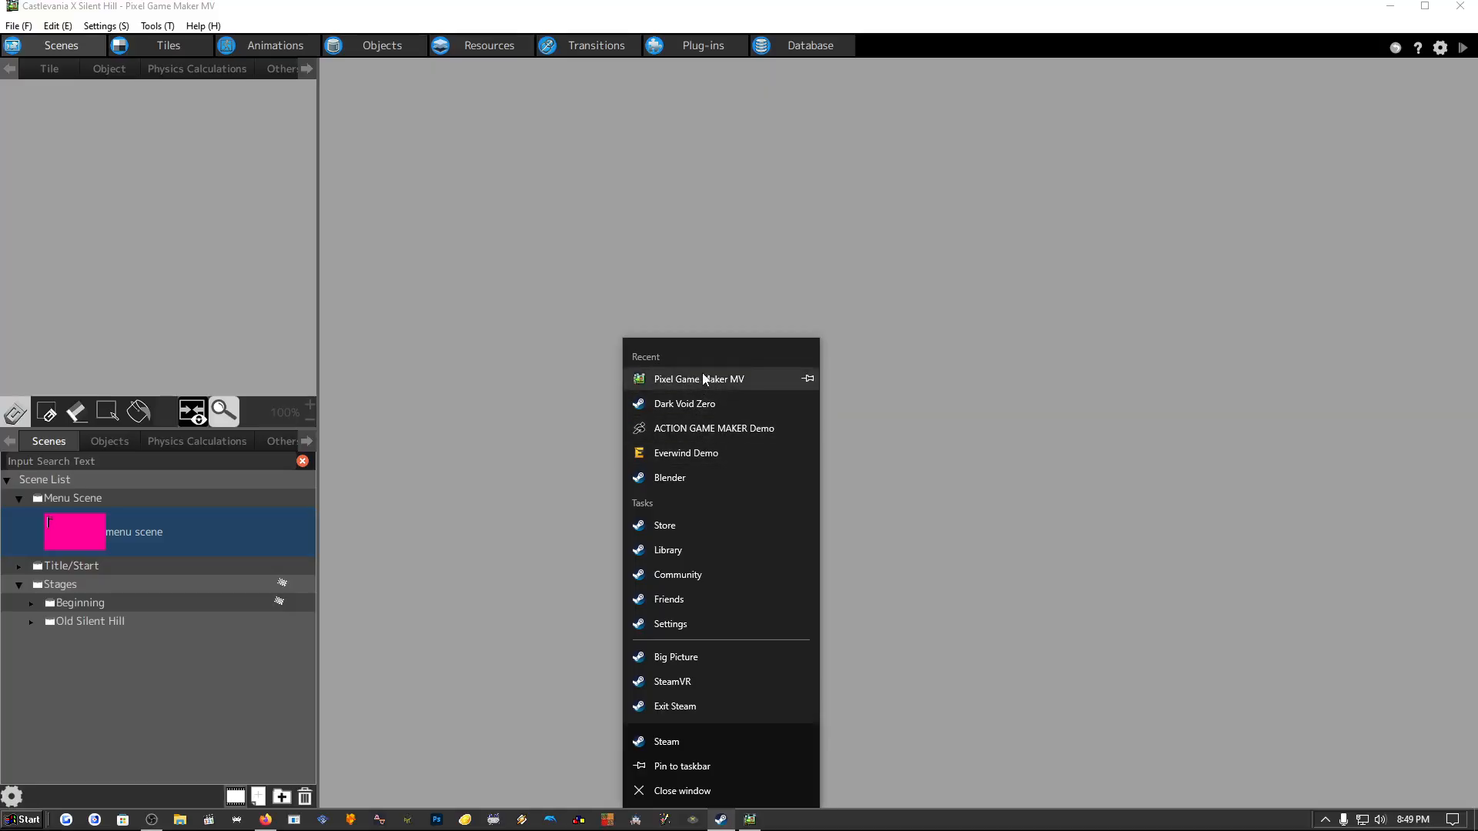
{"action": "left_click", "coordinate": [717, 823]}
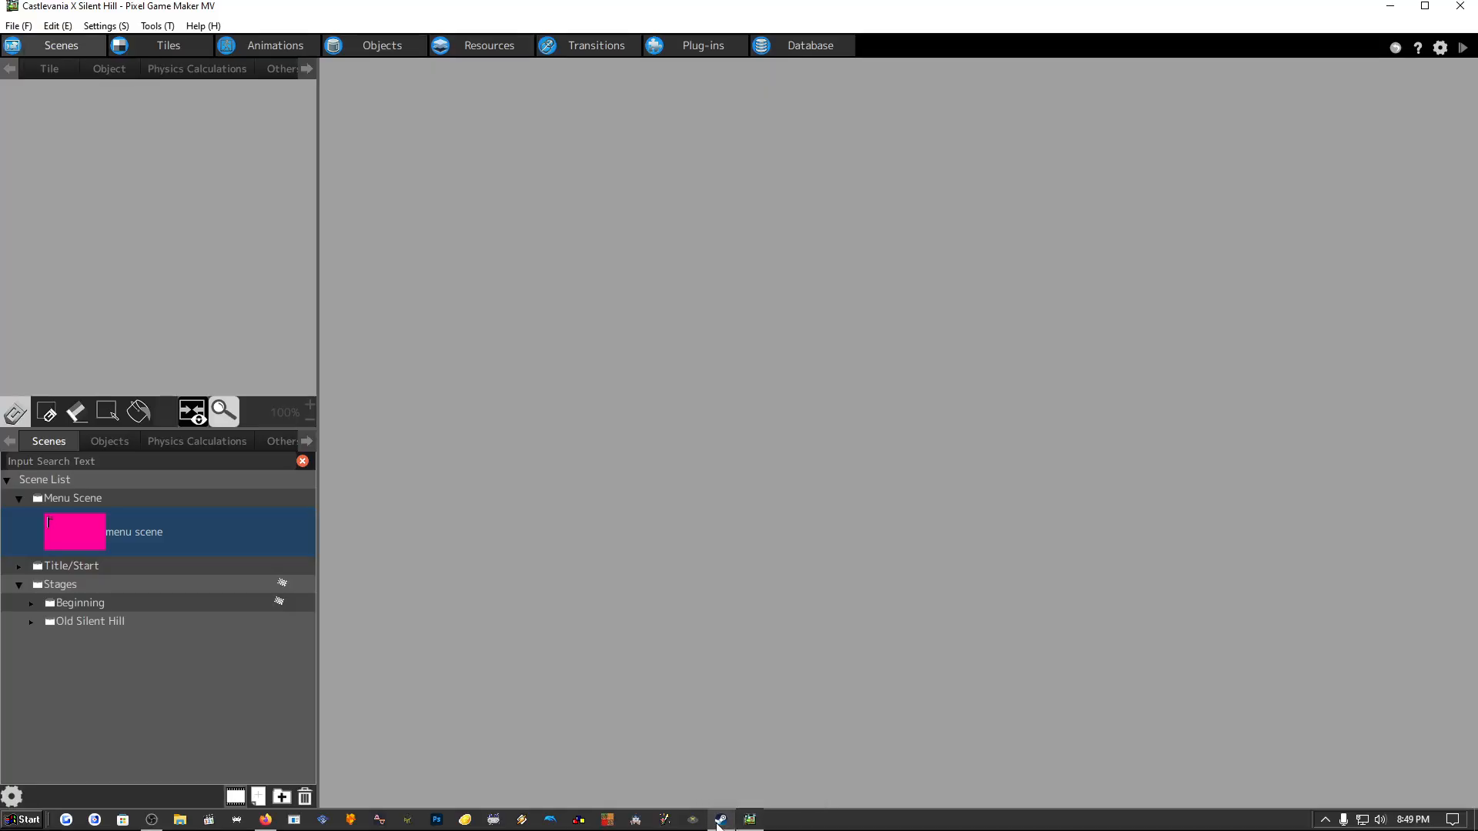
{"action": "left_click", "coordinate": [718, 821]}
{"action": "mouse_move", "coordinate": [83, 51]}
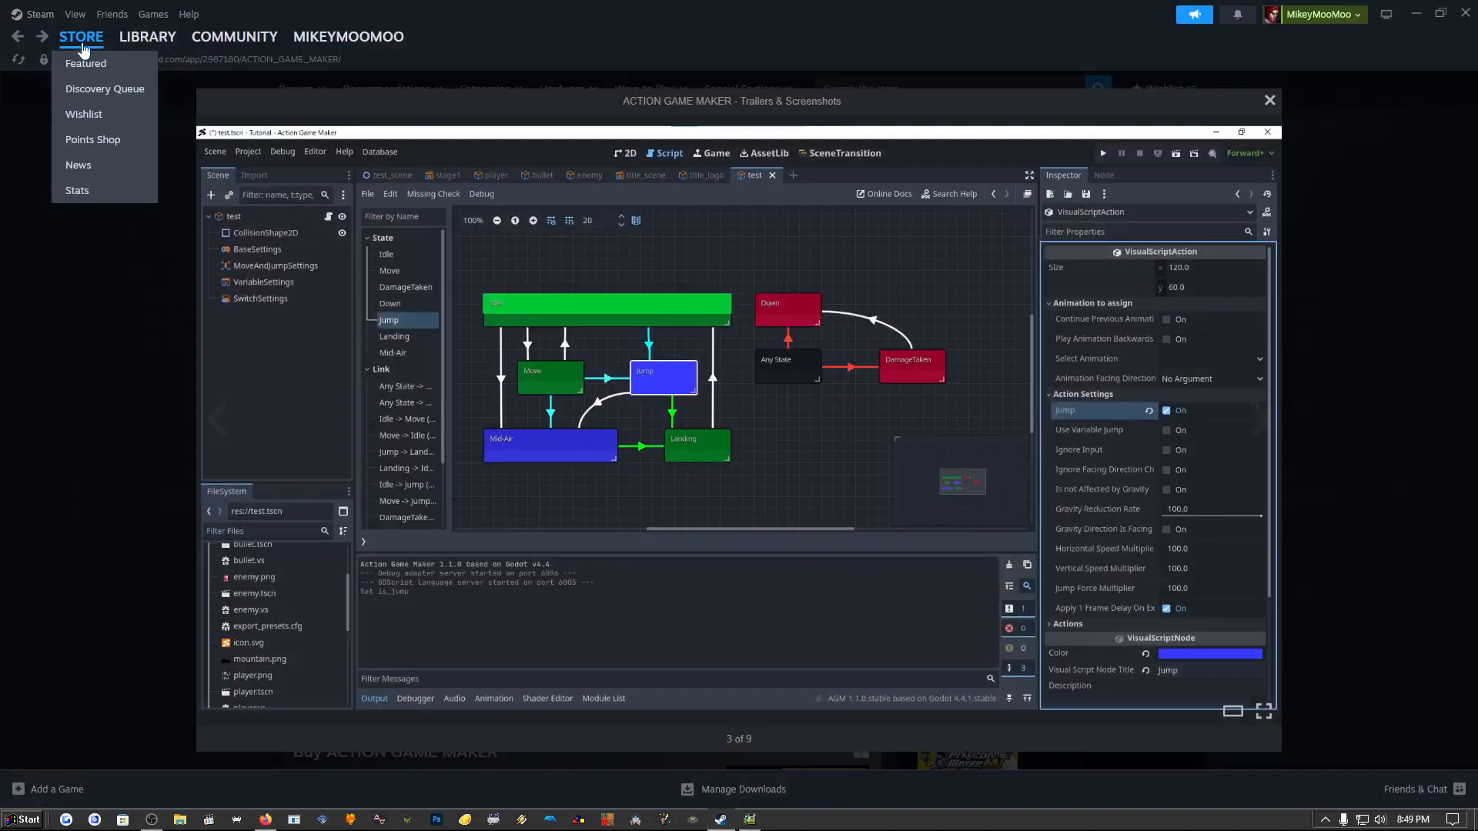
{"action": "left_click", "coordinate": [143, 40]}
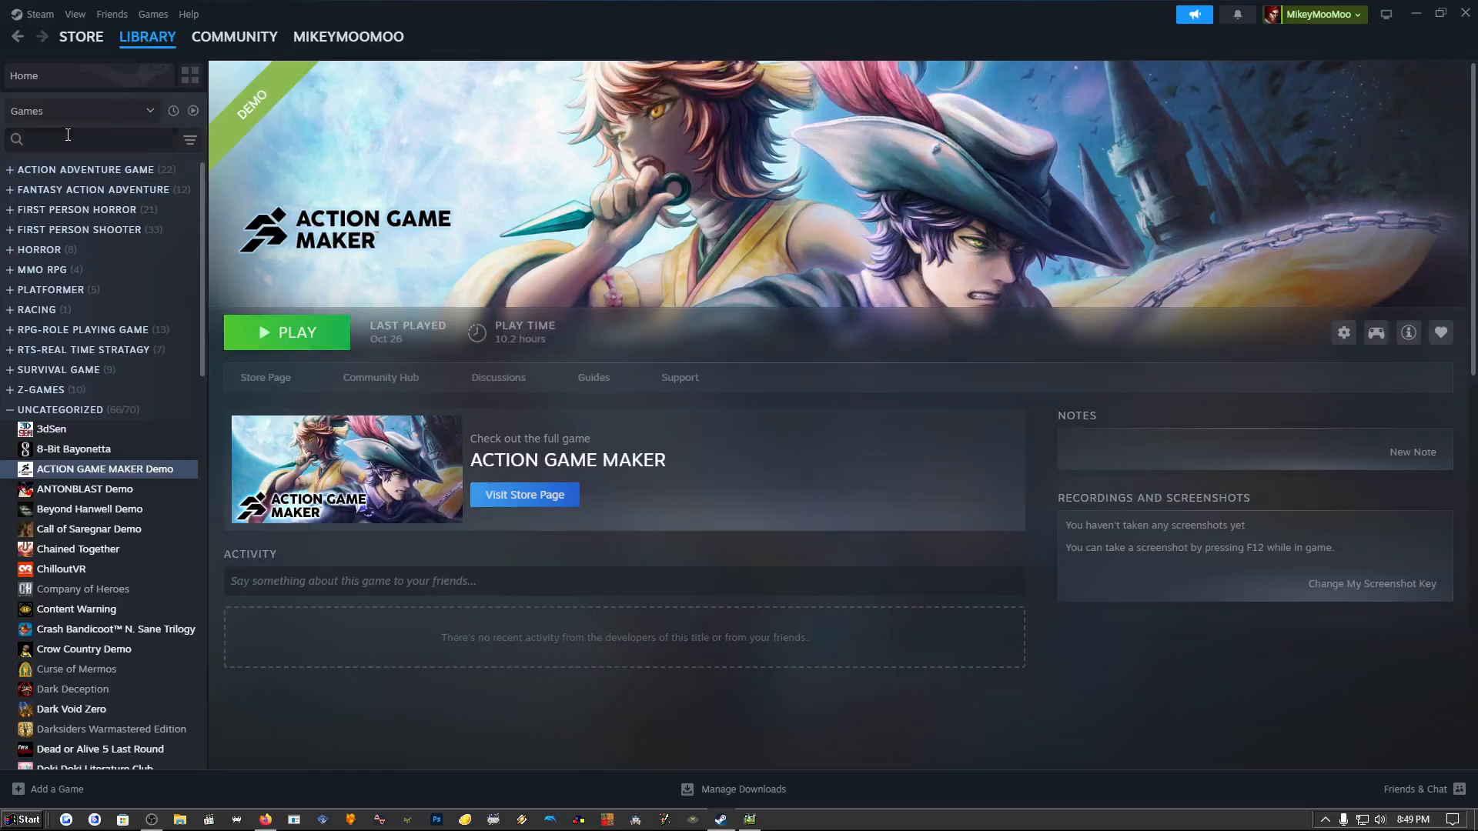
{"action": "left_click", "coordinate": [67, 136]}
{"action": "type", "text": "rpg"}
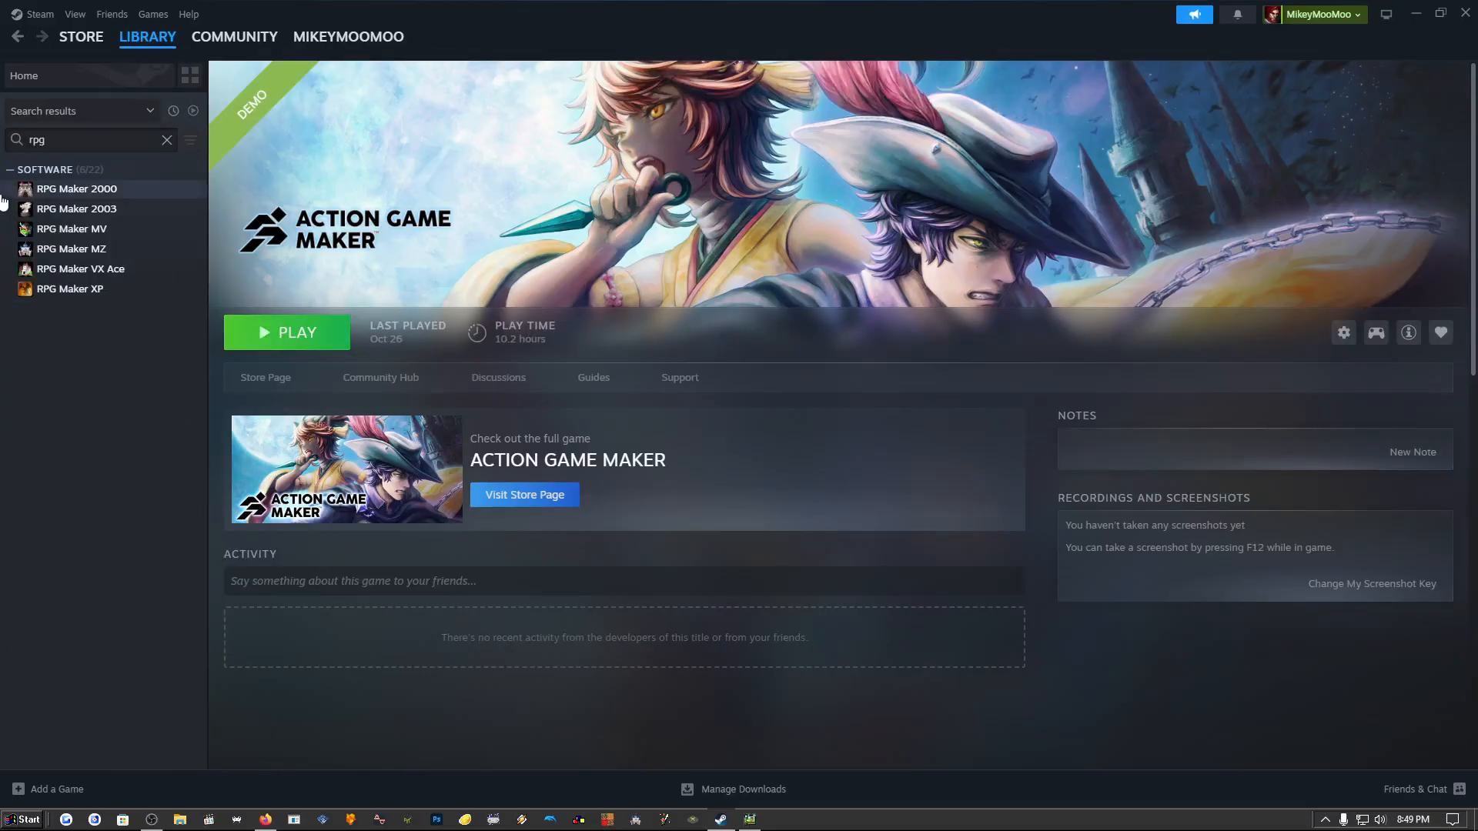
{"action": "left_click", "coordinate": [84, 248]}
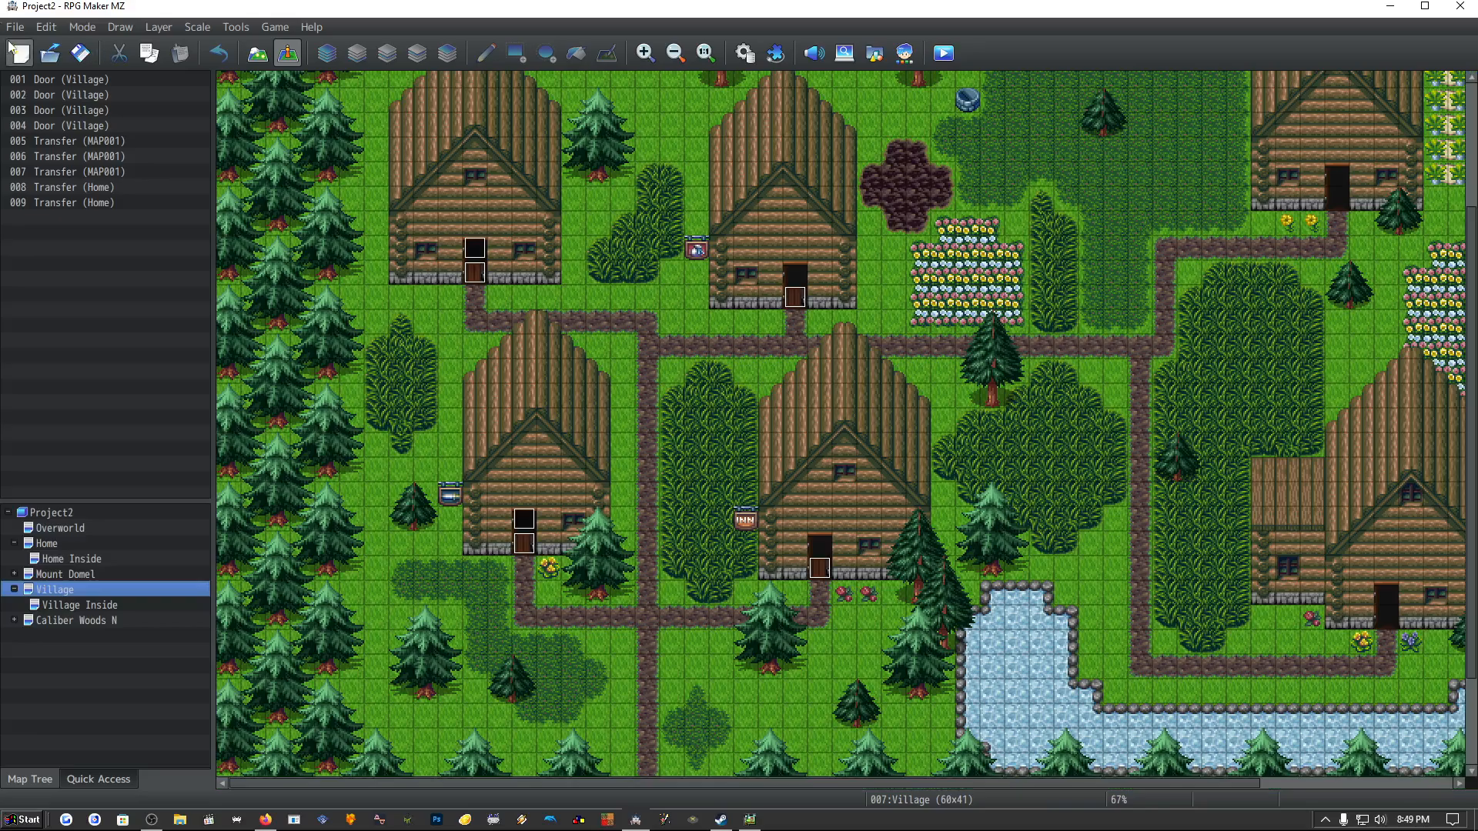
{"action": "scroll", "coordinate": [671, 512], "scroll_direction": "up", "scroll_amount": 4}
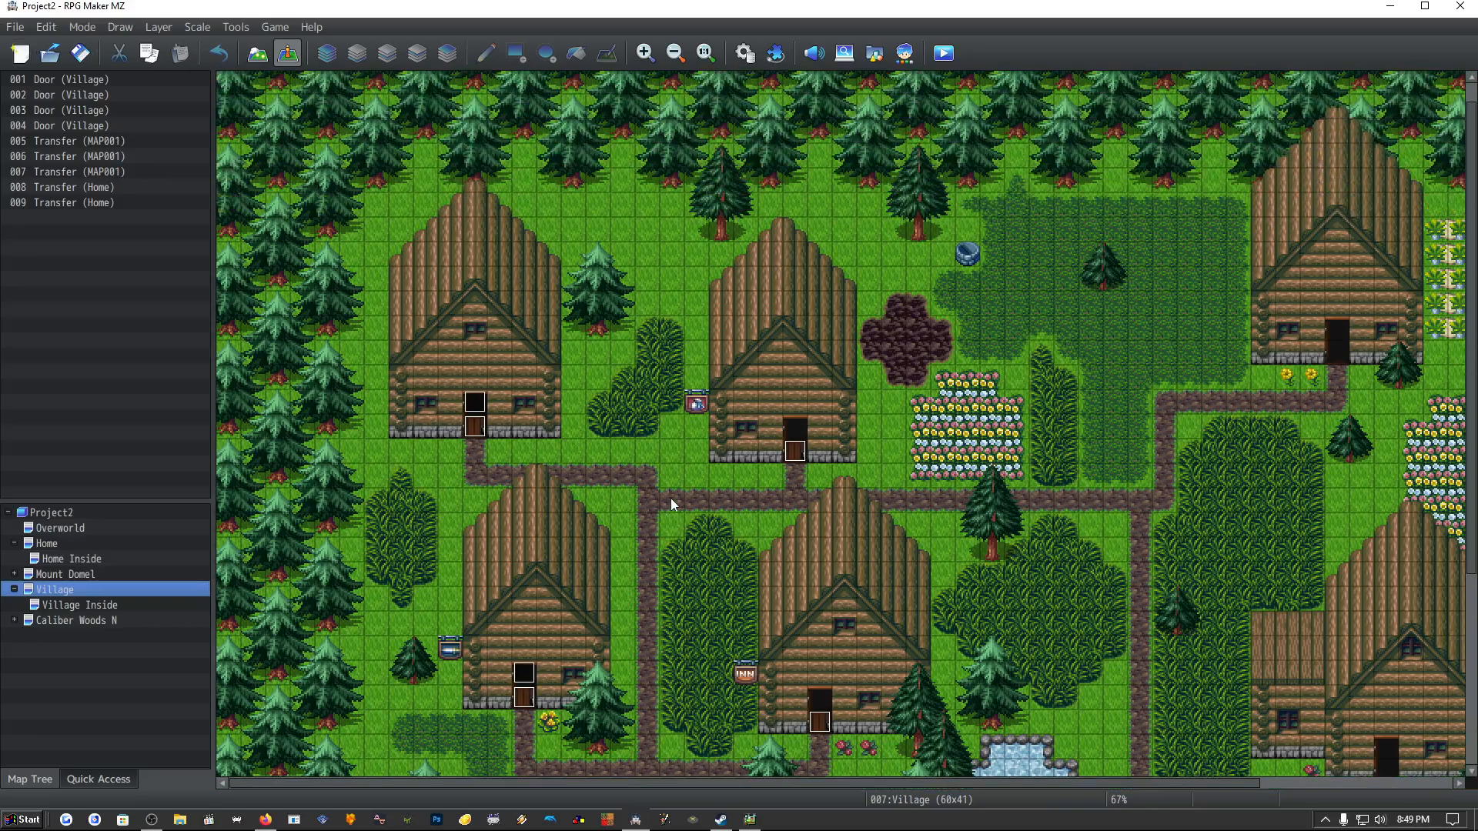
{"action": "scroll", "coordinate": [509, 483], "scroll_direction": "down", "scroll_amount": 1}
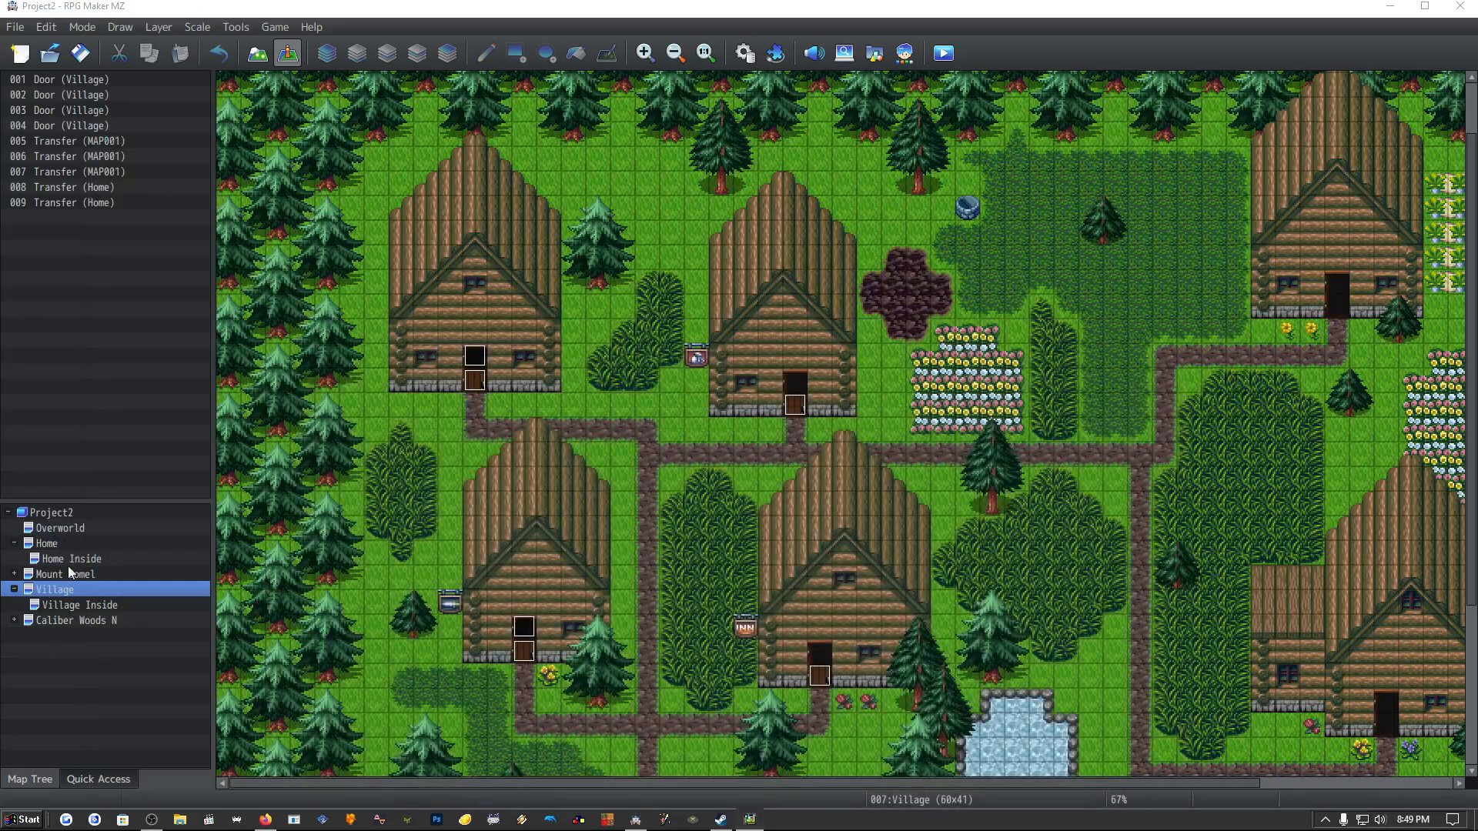
Switch back to Pixel Game Maker MV and open the Start scene from the Beginning folder.
{"action": "left_click", "coordinate": [750, 820]}
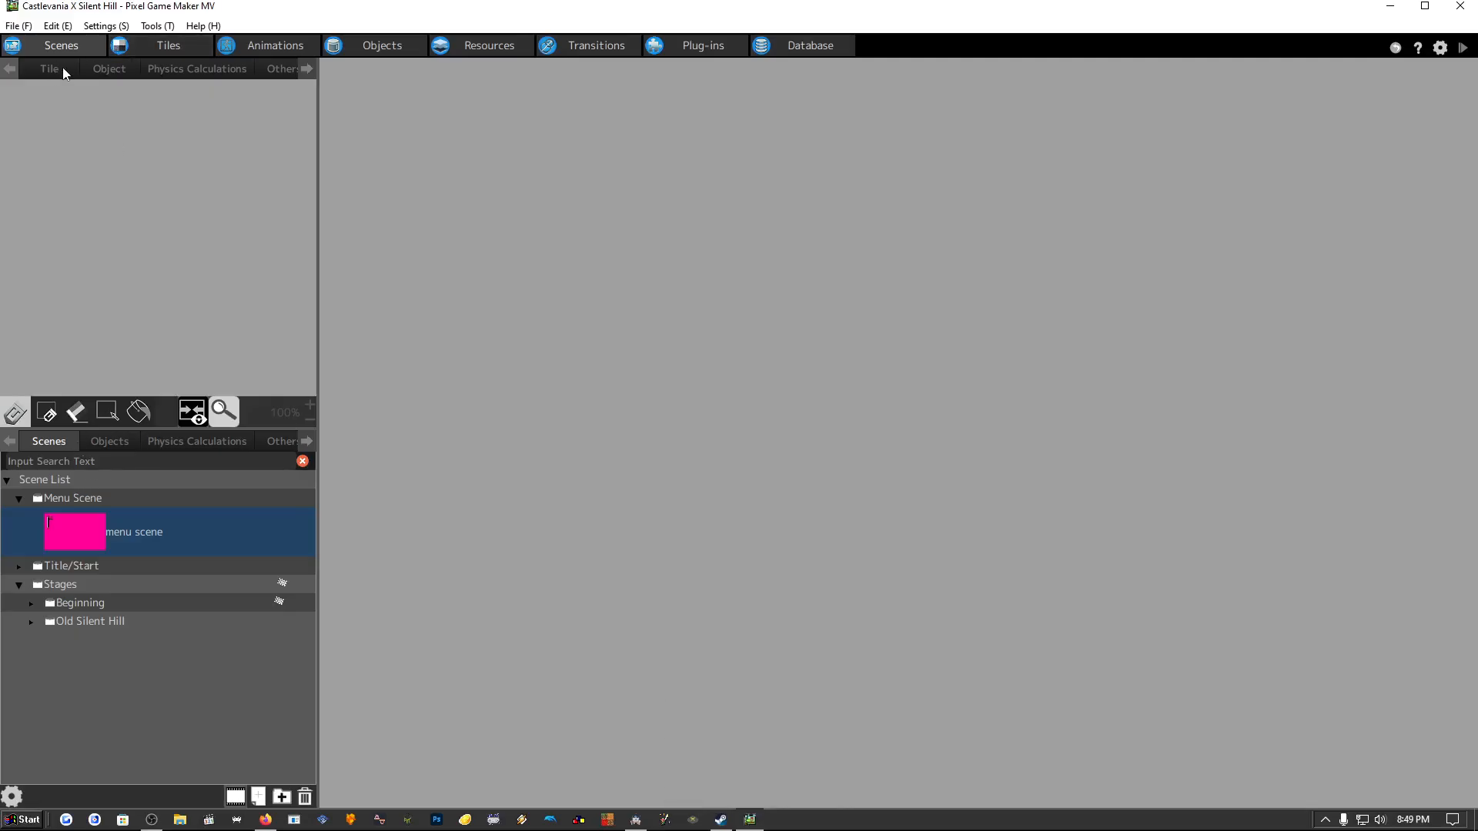
{"action": "left_click", "coordinate": [32, 605]}
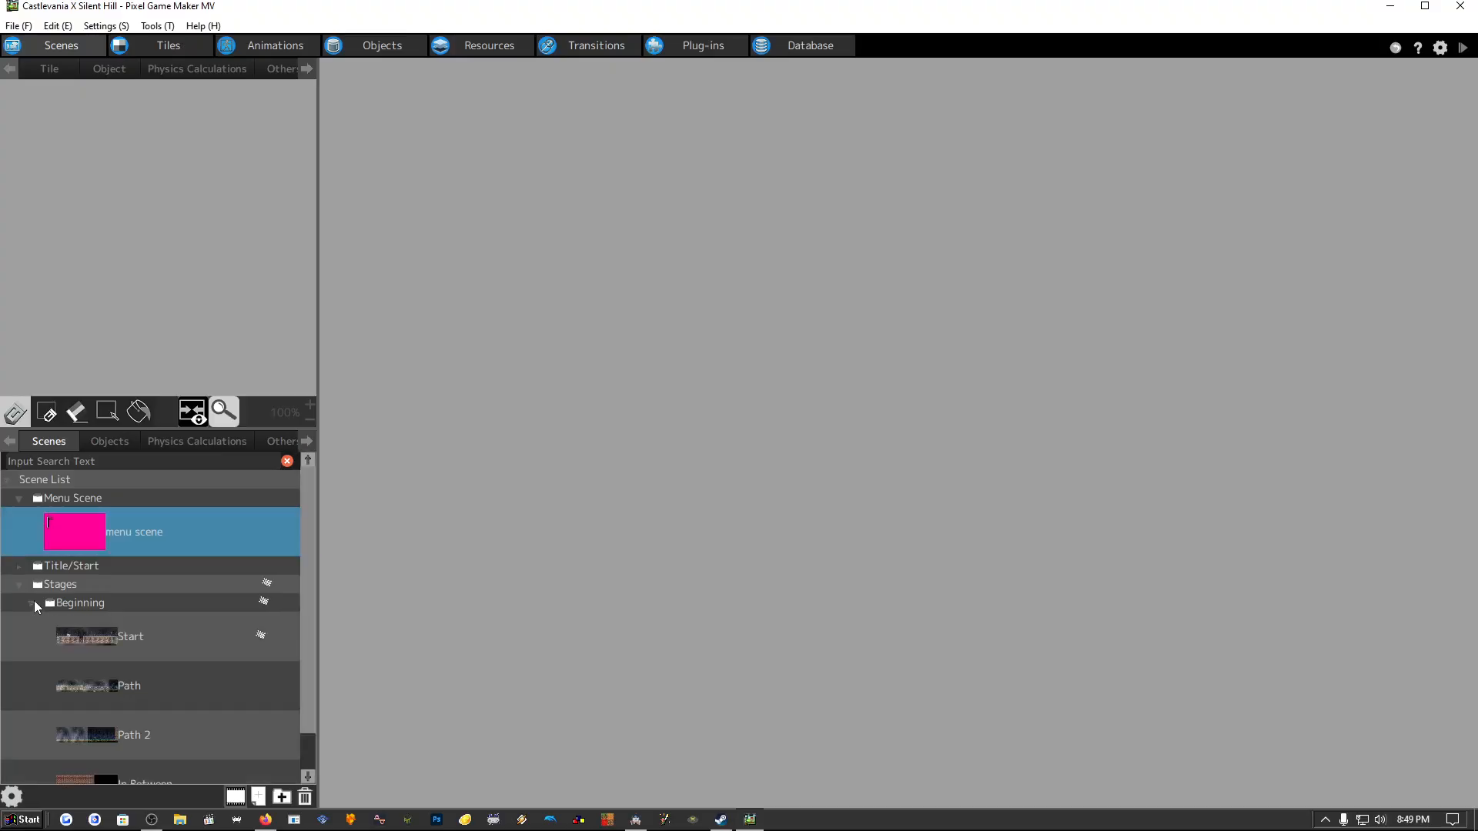
{"action": "double_click", "coordinate": [74, 639]}
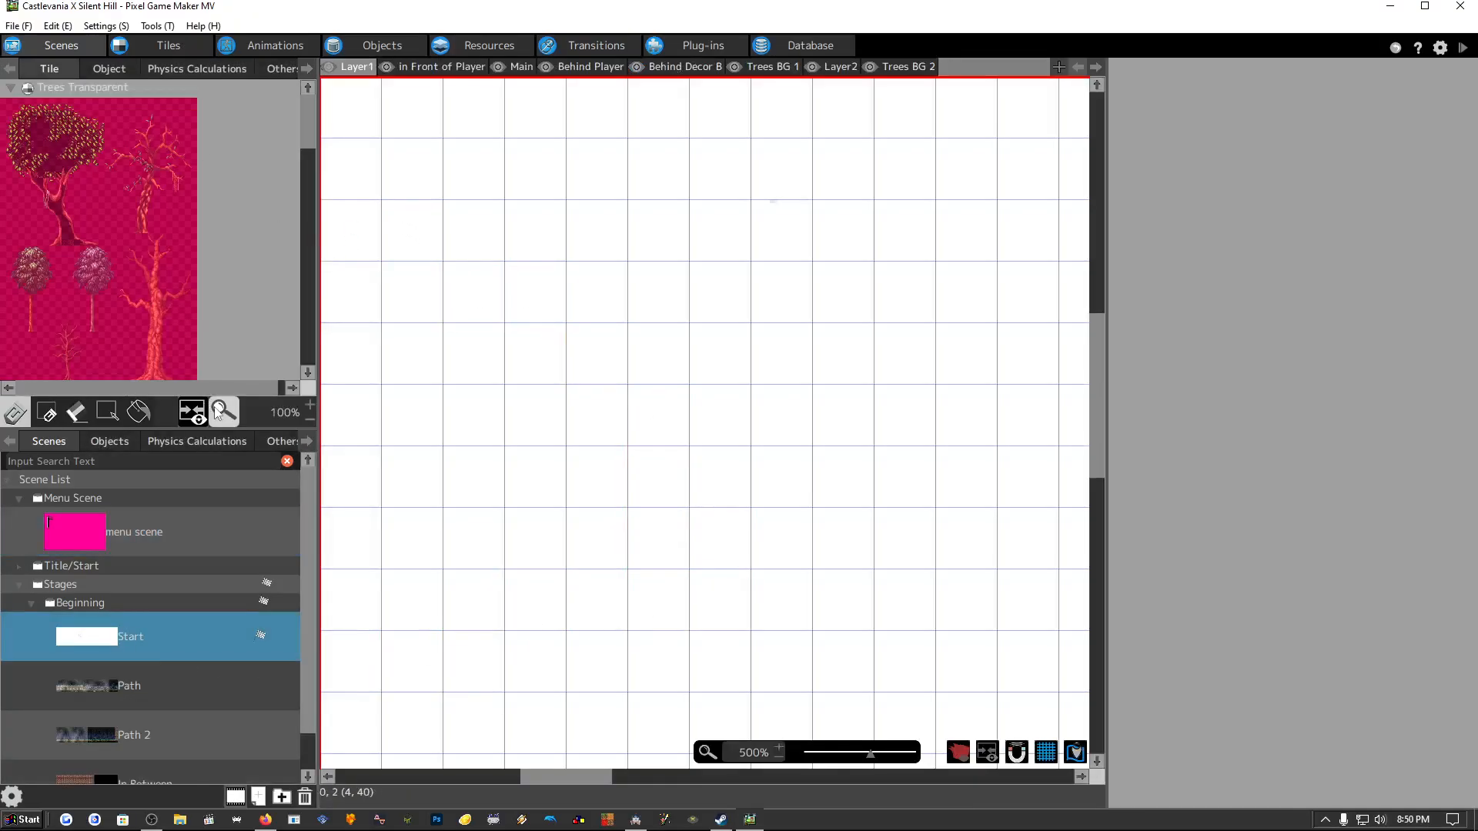
Enlarge the tile palette vertically, shrinking the scene list, and look through the Trees Transparent tileset.
{"action": "left_click_drag", "start_coordinate": [319, 400], "coordinate": [318, 509]}
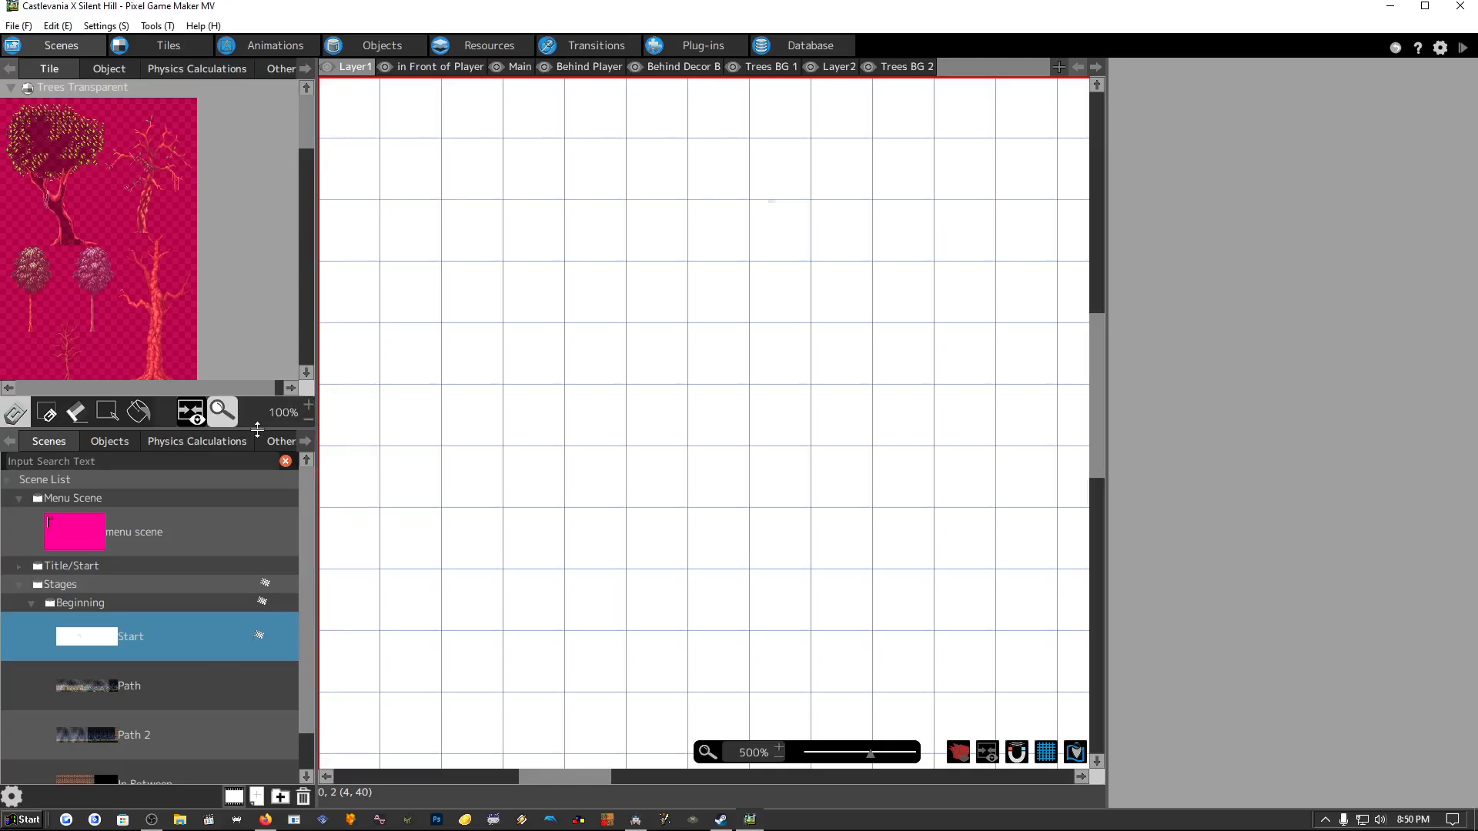
{"action": "left_click_drag", "start_coordinate": [256, 431], "coordinate": [246, 632]}
{"action": "scroll", "coordinate": [183, 371], "scroll_direction": "down", "scroll_amount": 4}
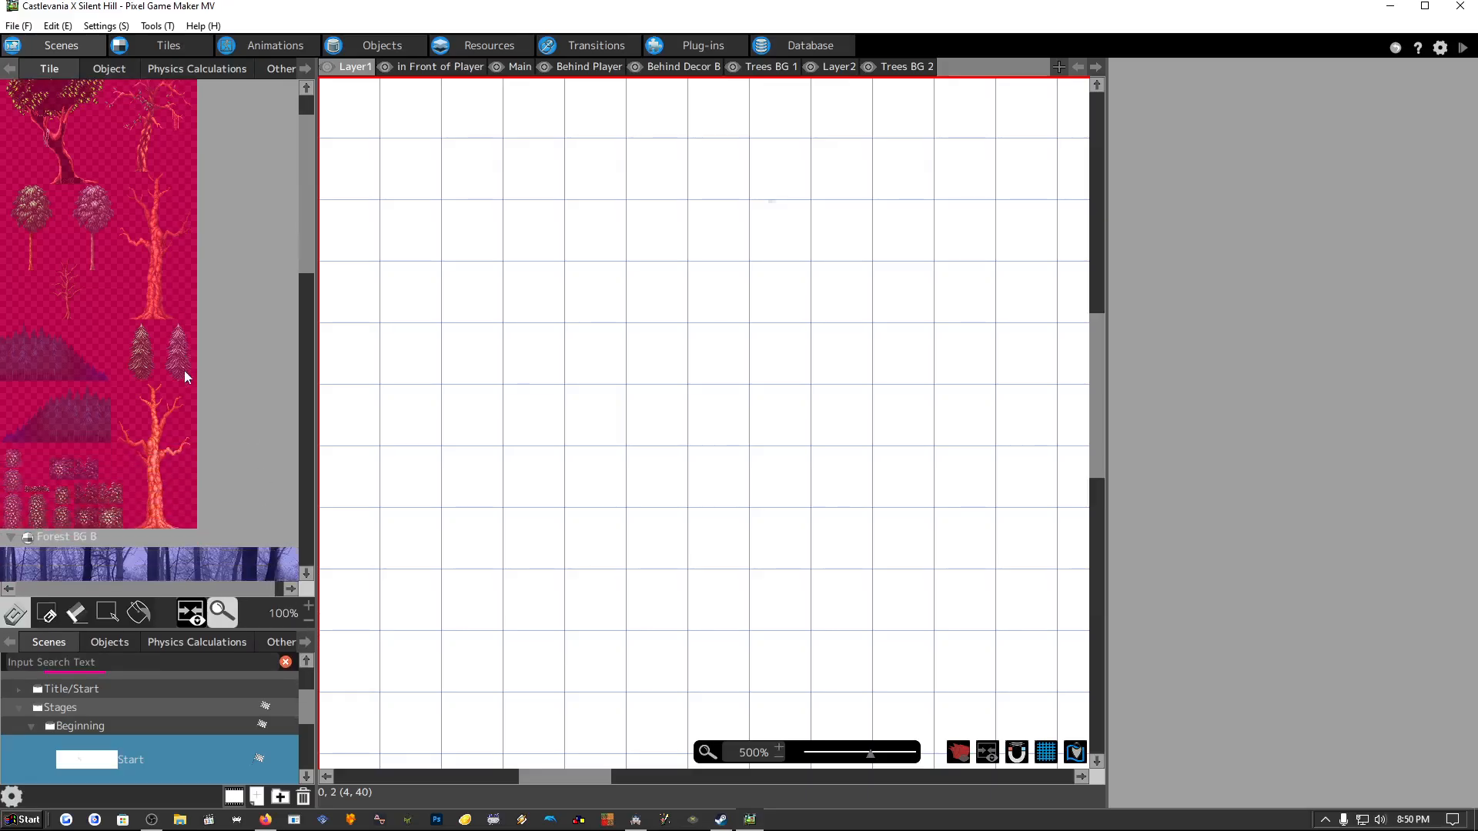
{"action": "scroll", "coordinate": [183, 354], "scroll_direction": "up", "scroll_amount": 4}
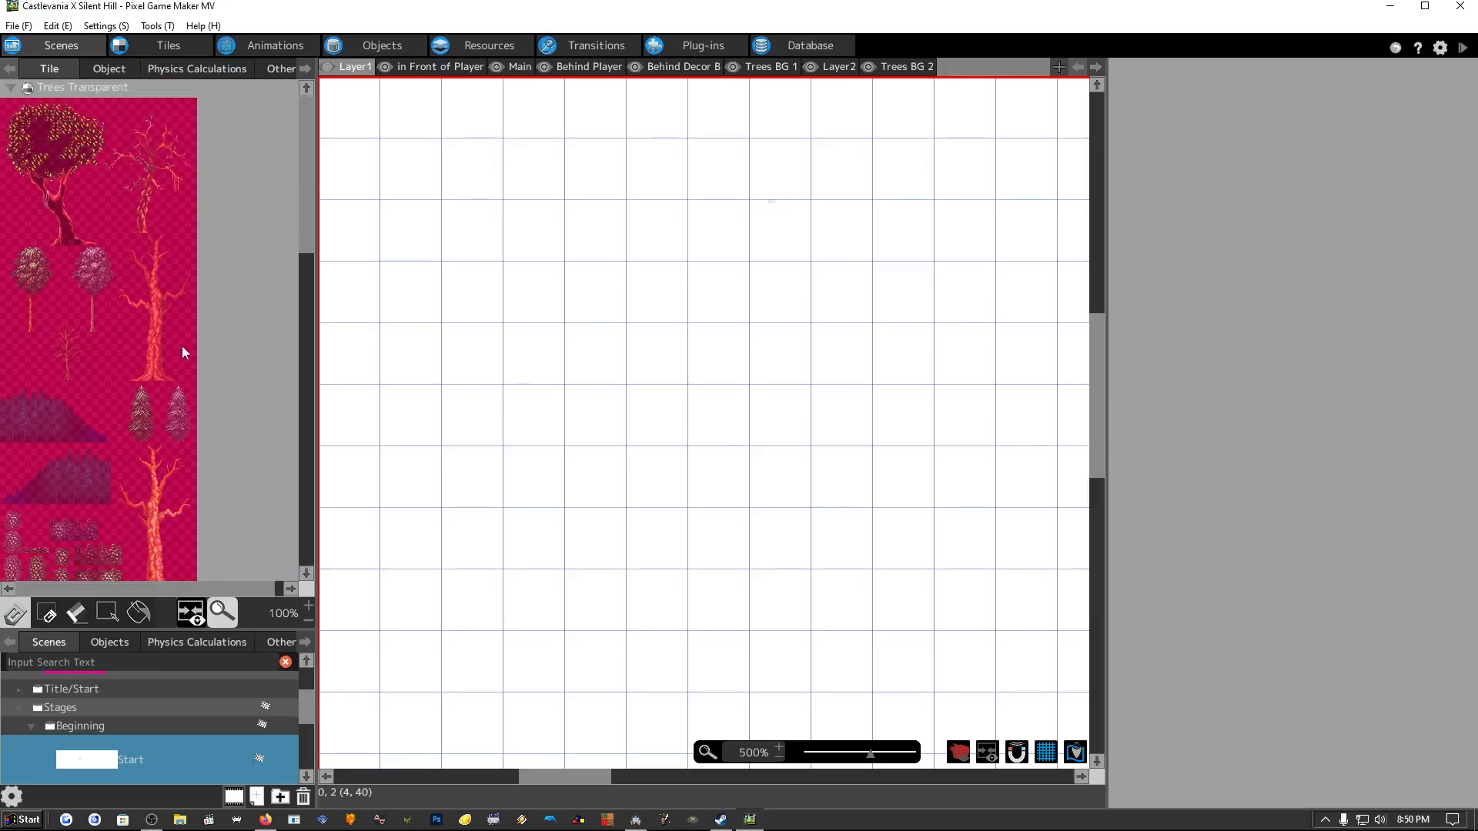
Collapse the Trees Transparent, Forest BG B, Silent Hill Sign and Brick Wall tilesets in the tile palette.
{"action": "left_click", "coordinate": [9, 88]}
{"action": "left_click", "coordinate": [10, 107]}
{"action": "left_click", "coordinate": [10, 125]}
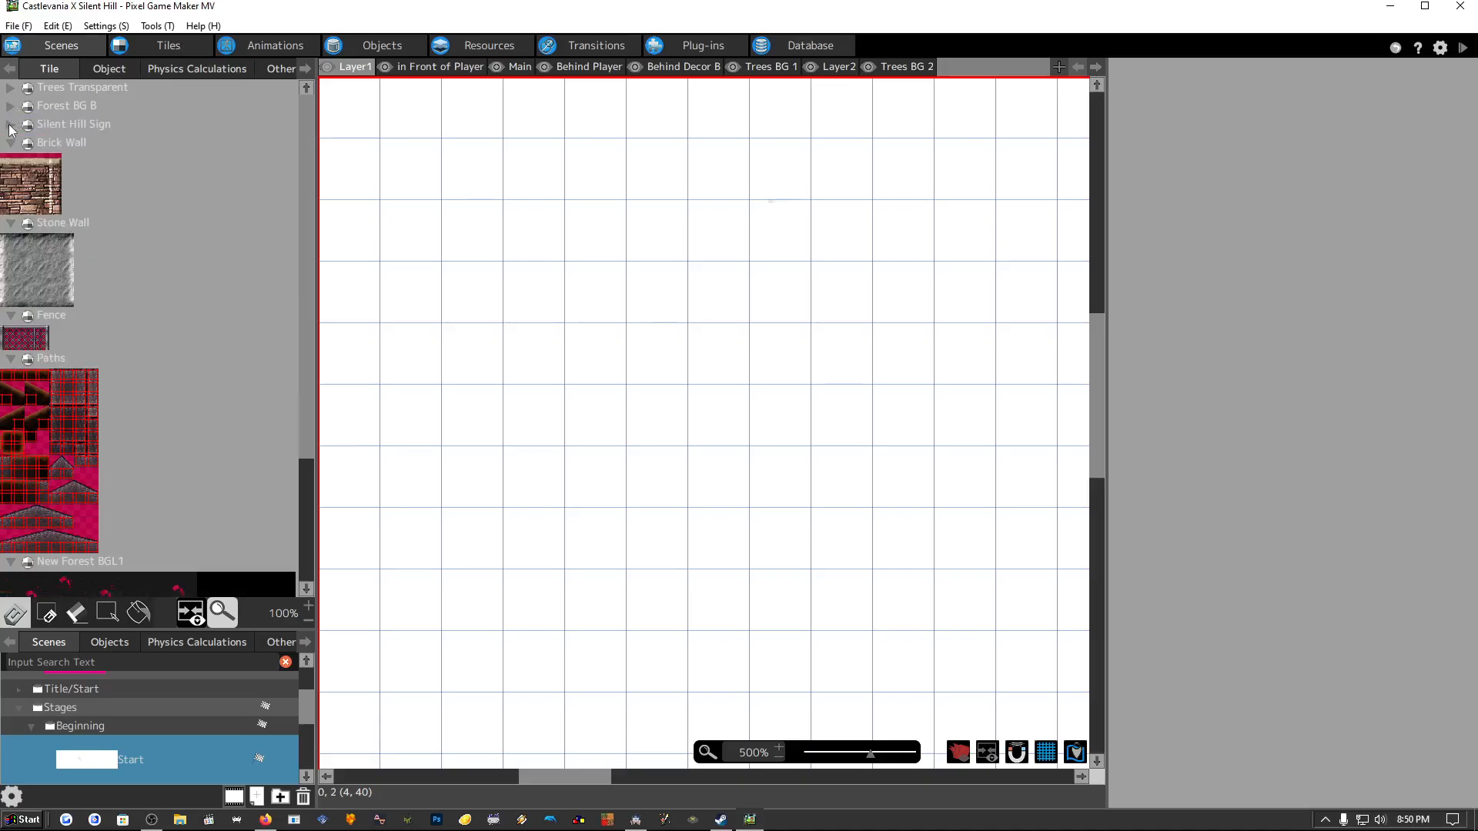
{"action": "left_click", "coordinate": [10, 143]}
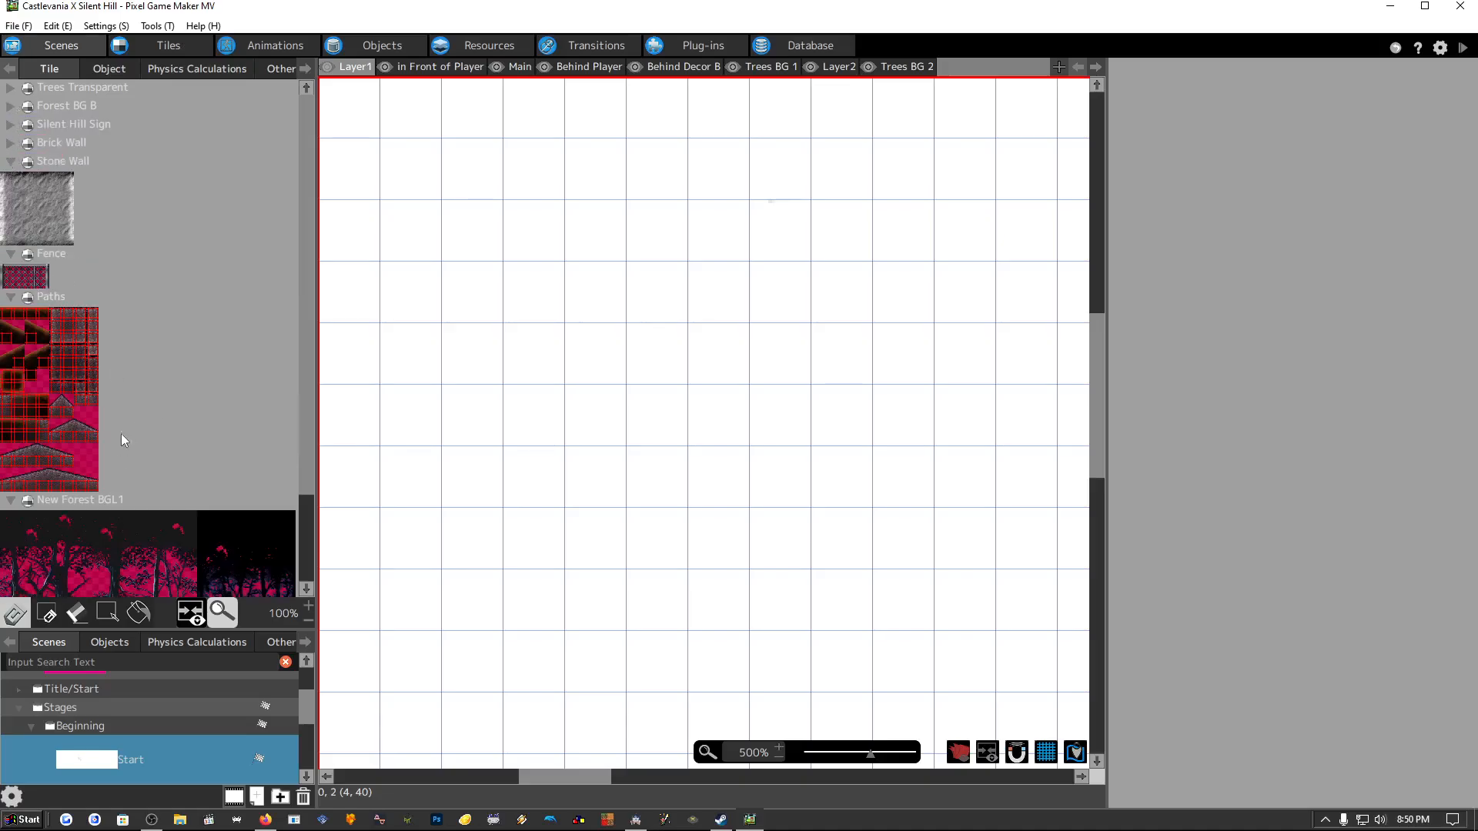
Switch to RPG Maker MZ and open the Overworld map of Project2.
{"action": "scroll", "coordinate": [65, 376], "scroll_direction": "down", "scroll_amount": 3}
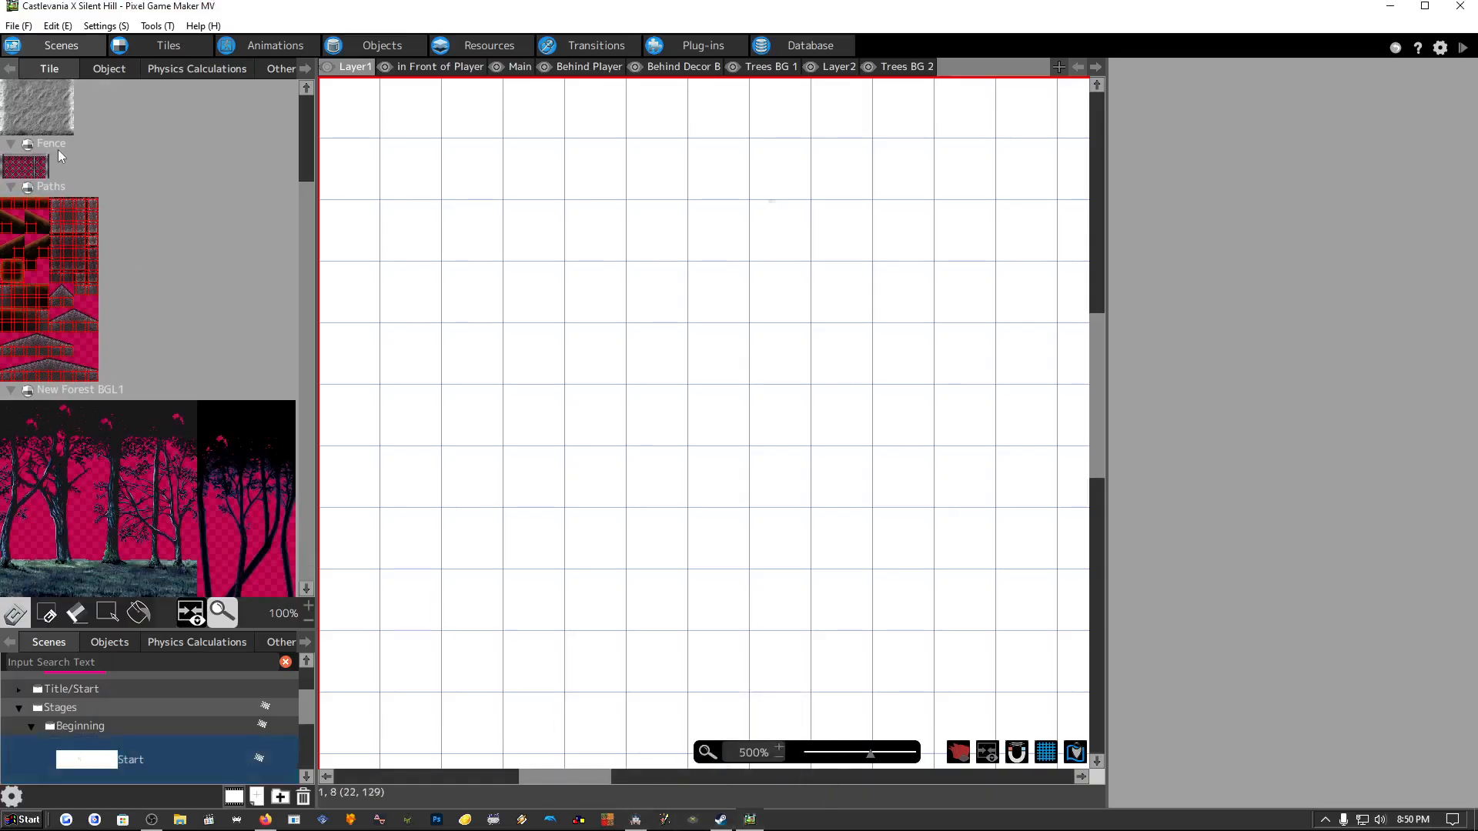
{"action": "left_click", "coordinate": [634, 820]}
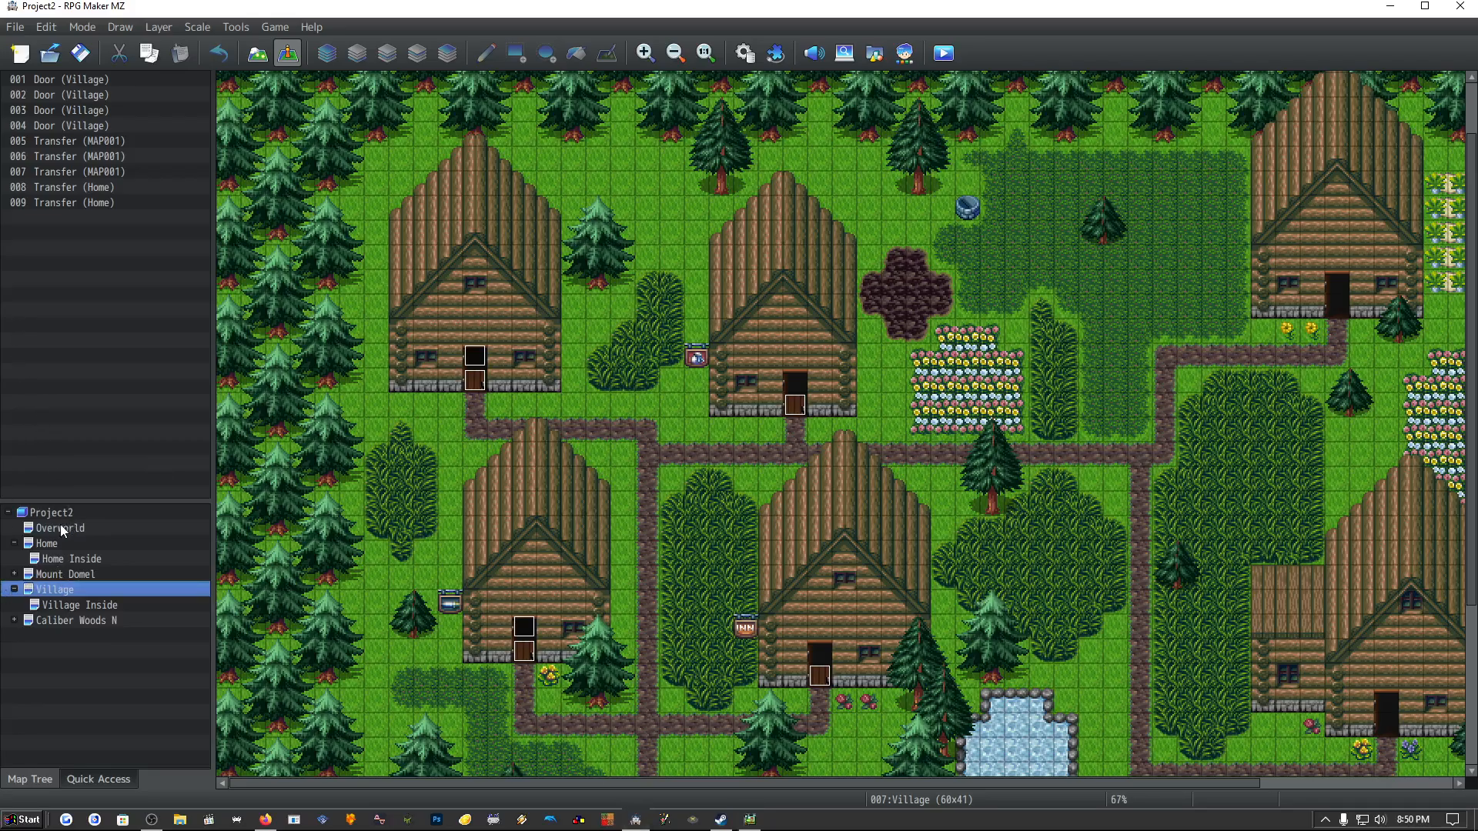
{"action": "right_click", "coordinate": [54, 533]}
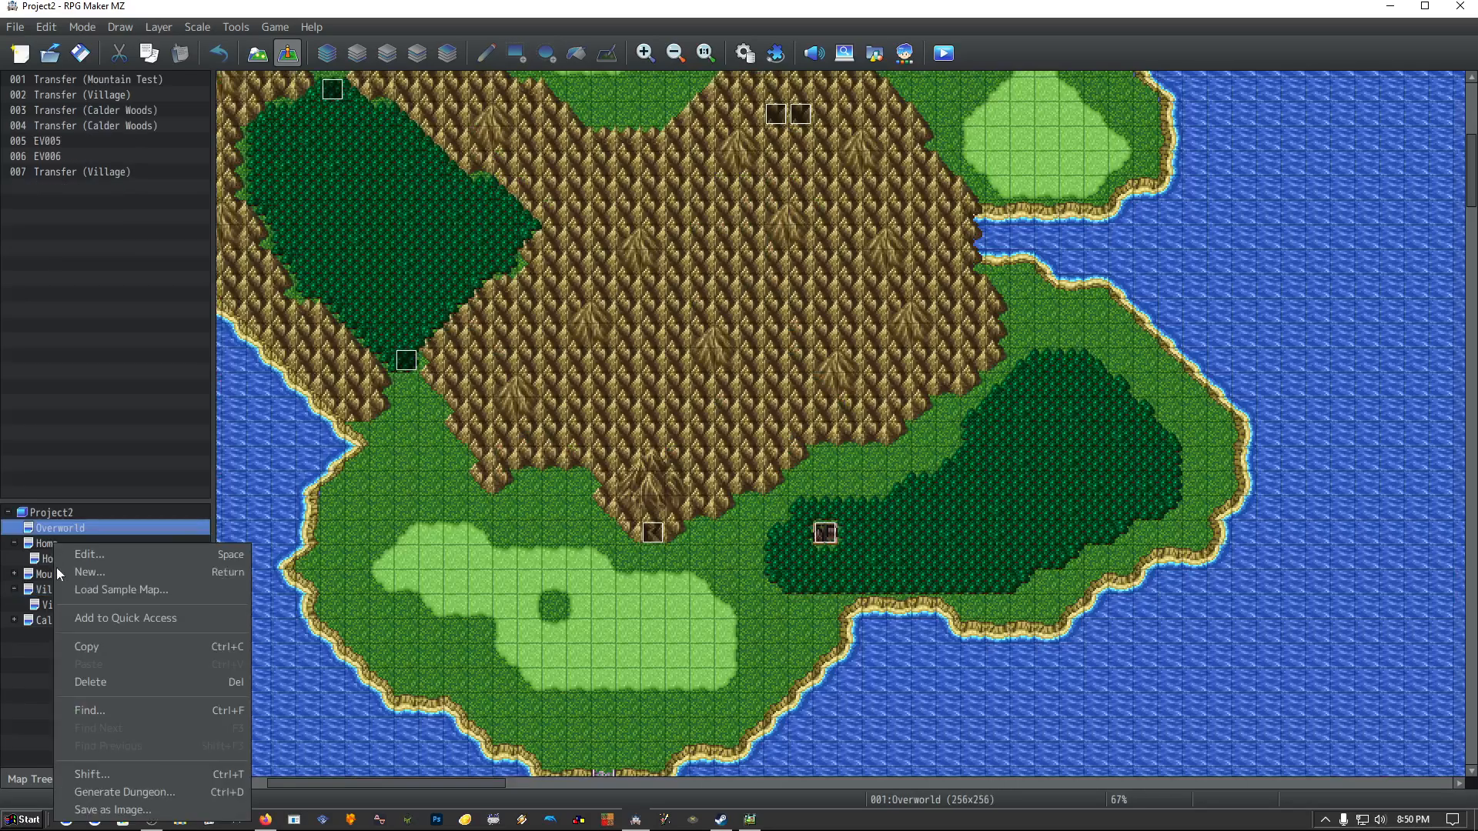
{"action": "left_click", "coordinate": [39, 528]}
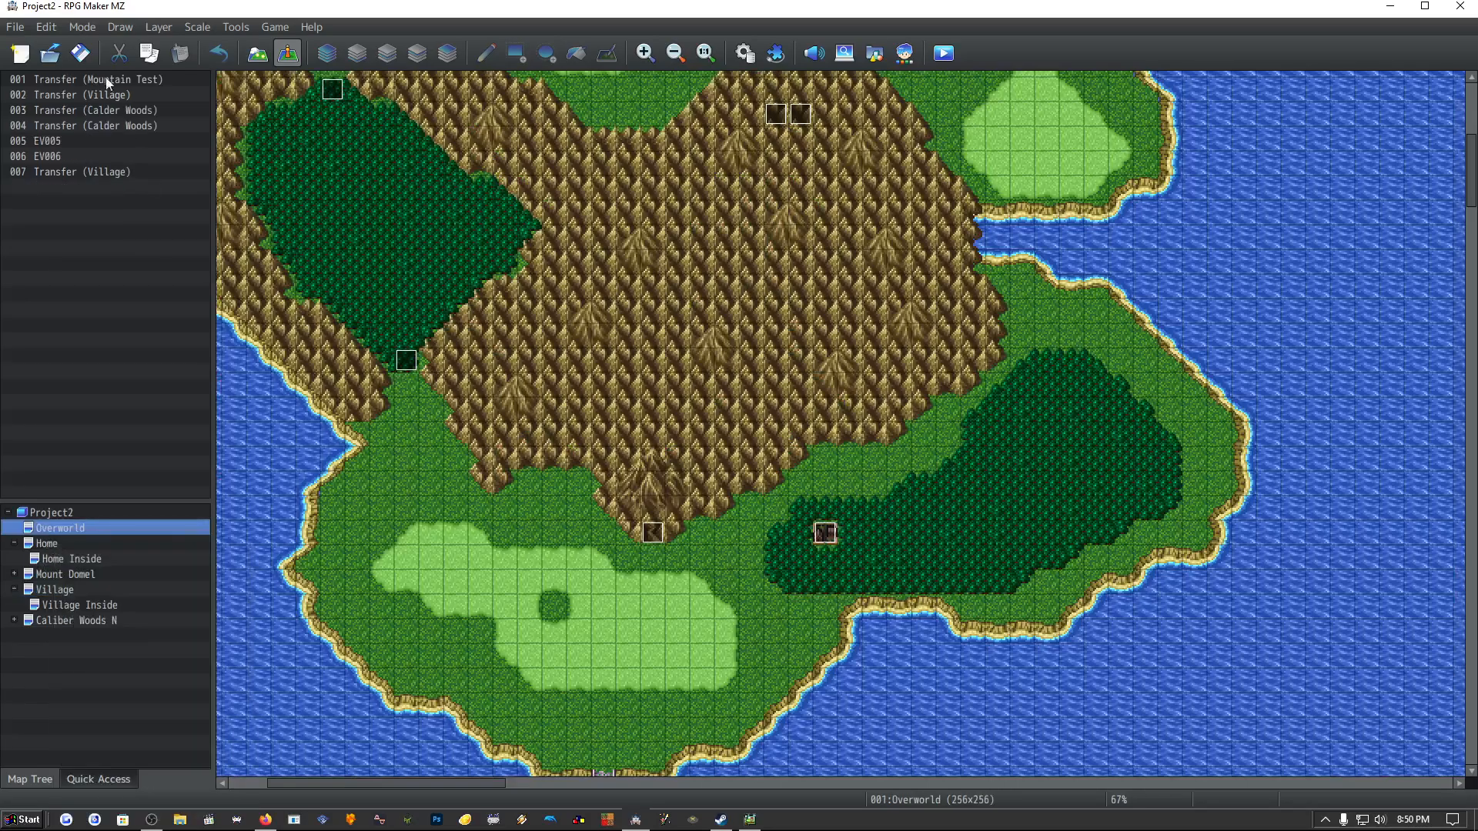
{"action": "left_click", "coordinate": [65, 780]}
{"action": "left_click", "coordinate": [31, 779]}
Put the Overworld map into map editing mode and shrink the tile palette vertically to give the map tree more room.
{"action": "left_click", "coordinate": [265, 57]}
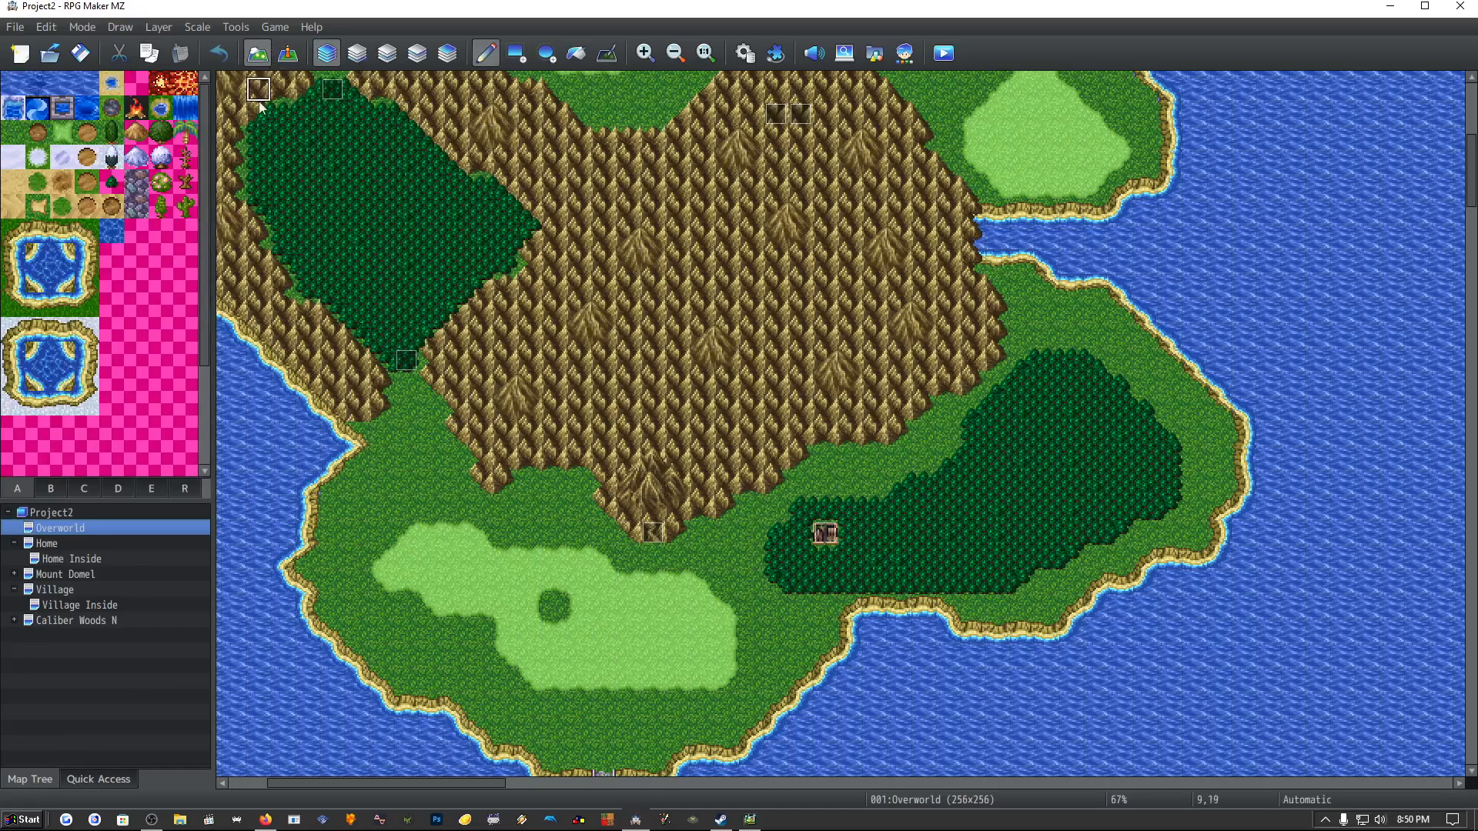
{"action": "scroll", "coordinate": [608, 558], "scroll_direction": "up", "scroll_amount": 3}
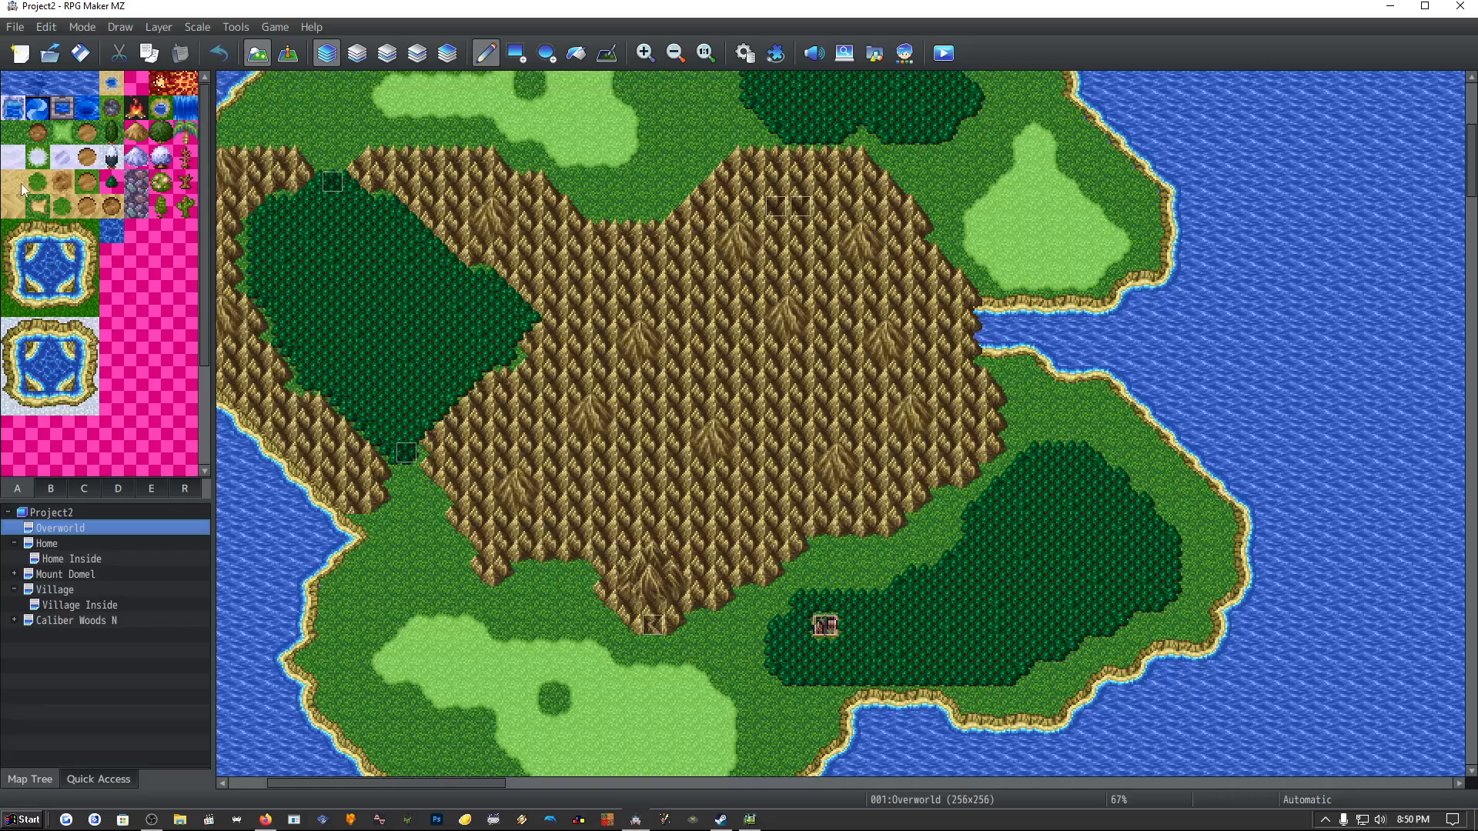
{"action": "left_click_drag", "start_coordinate": [209, 508], "coordinate": [199, 450]}
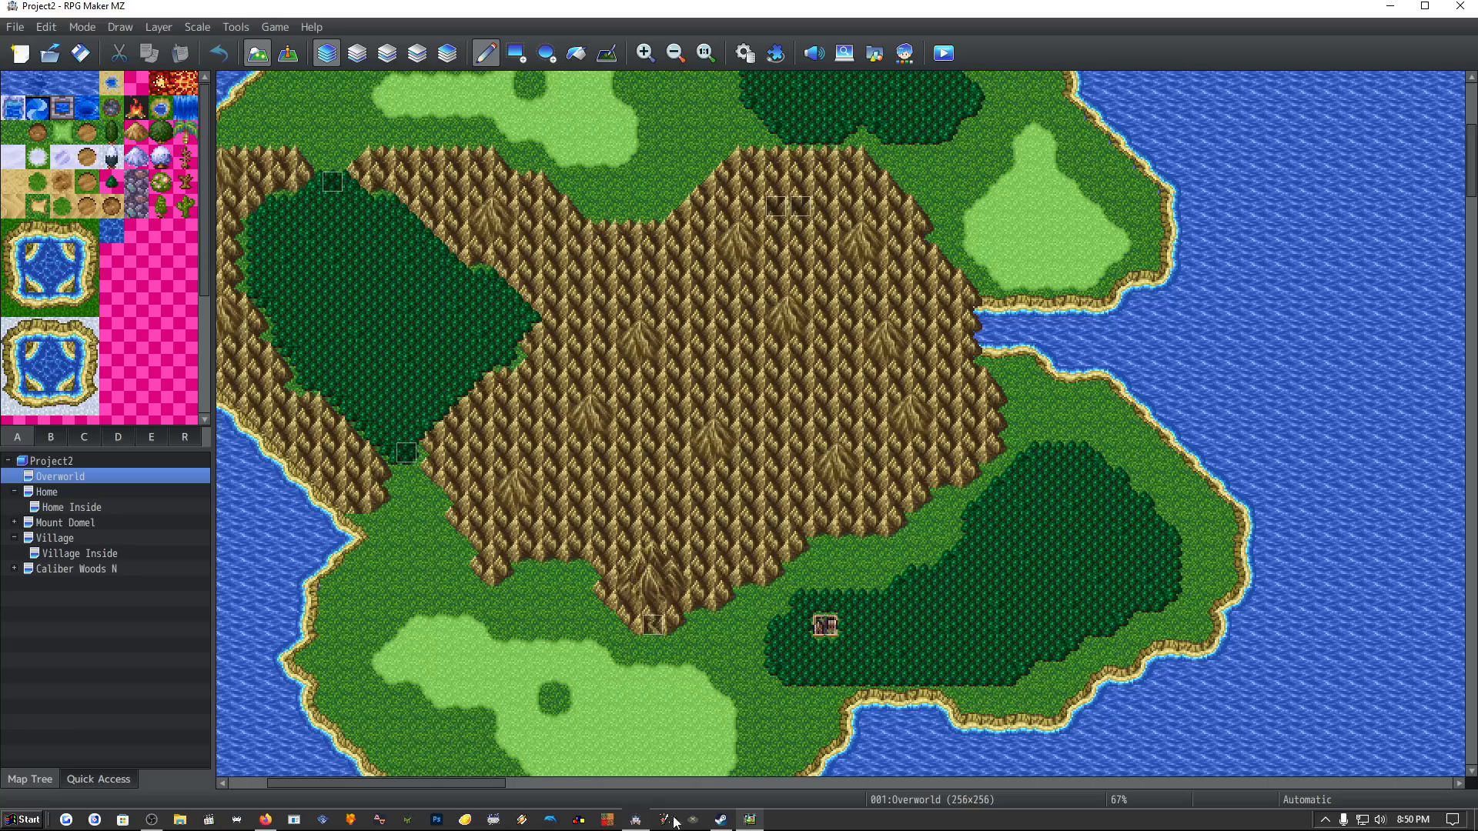
Reorder the taskbar so RPG Maker MZ sits after Pixel Game Maker MV, and bring the RPG Maker MZ window forward.
{"action": "left_click", "coordinate": [750, 821]}
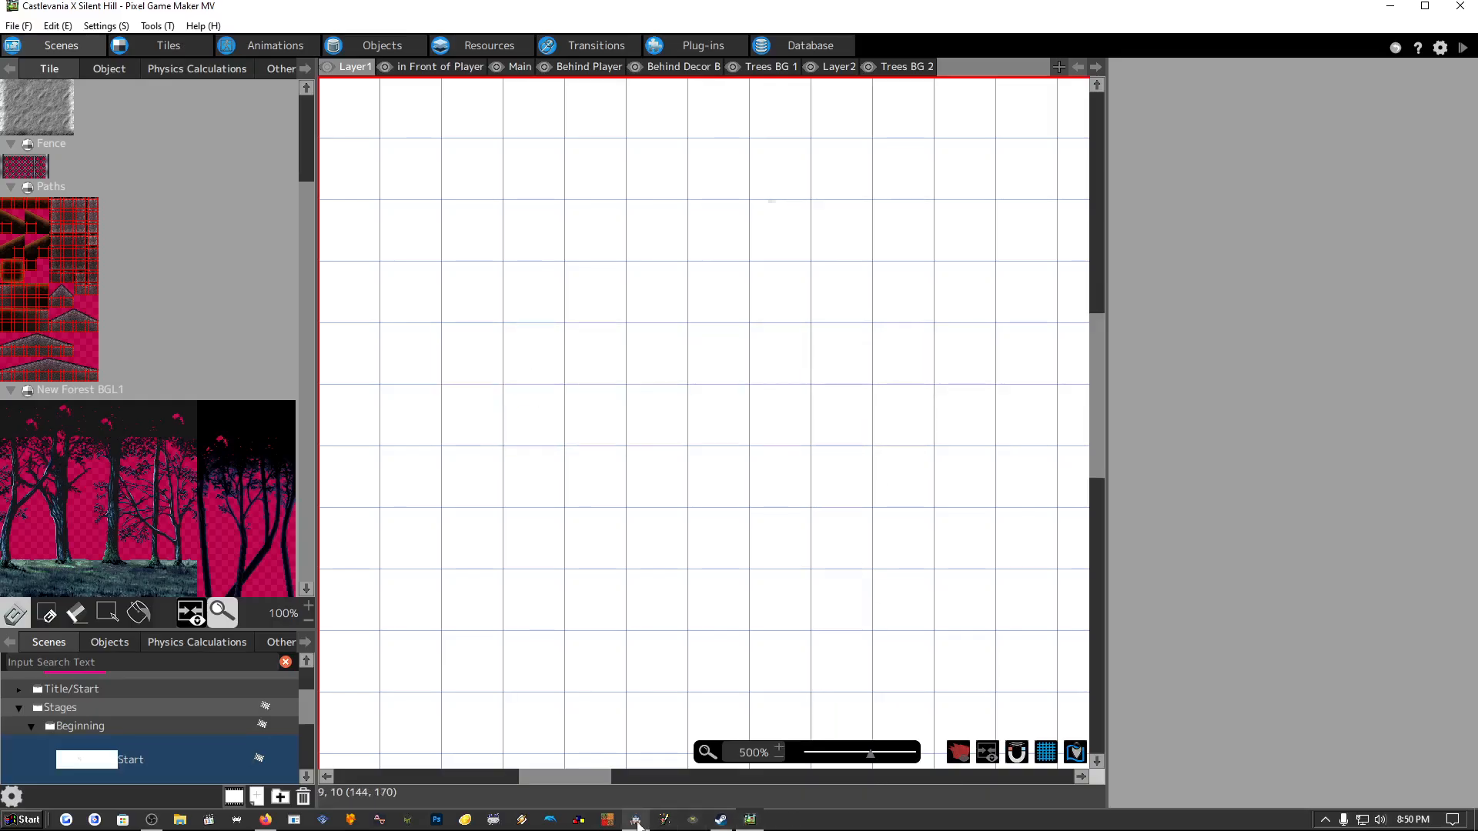
{"action": "left_click_drag", "start_coordinate": [641, 823], "coordinate": [753, 822]}
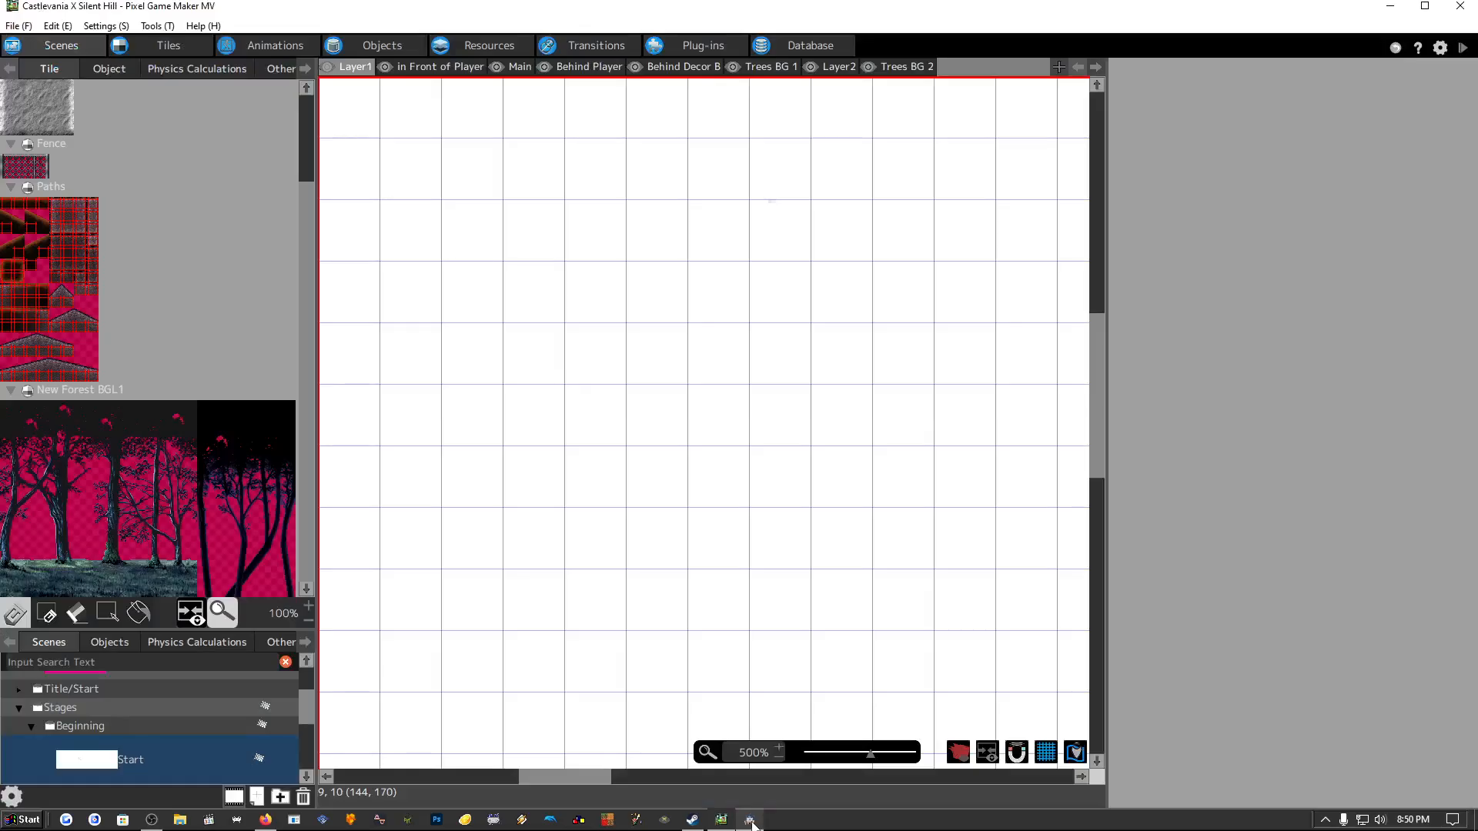
{"action": "left_click", "coordinate": [751, 821]}
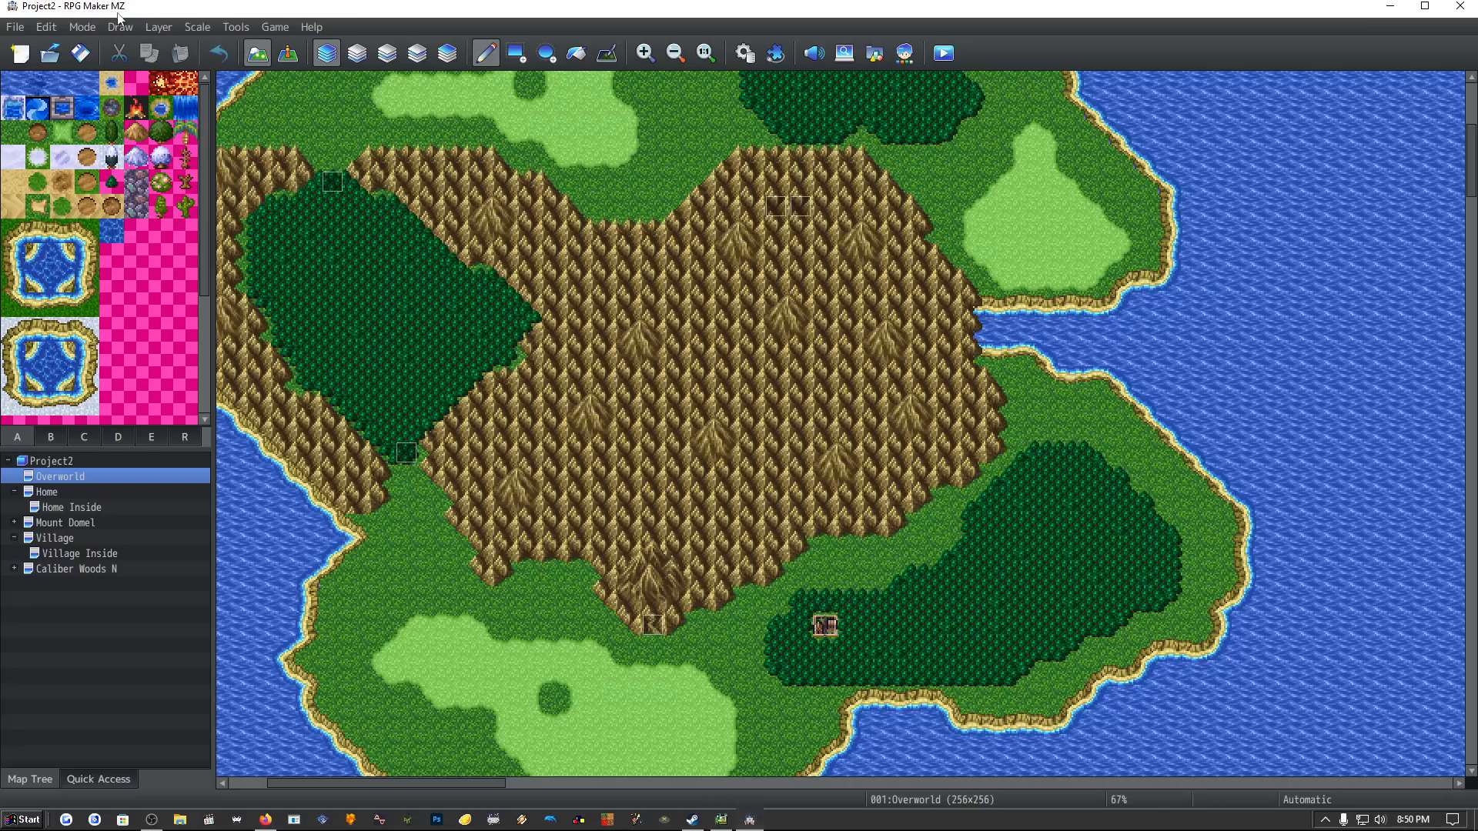
{"action": "left_click", "coordinate": [260, 23]}
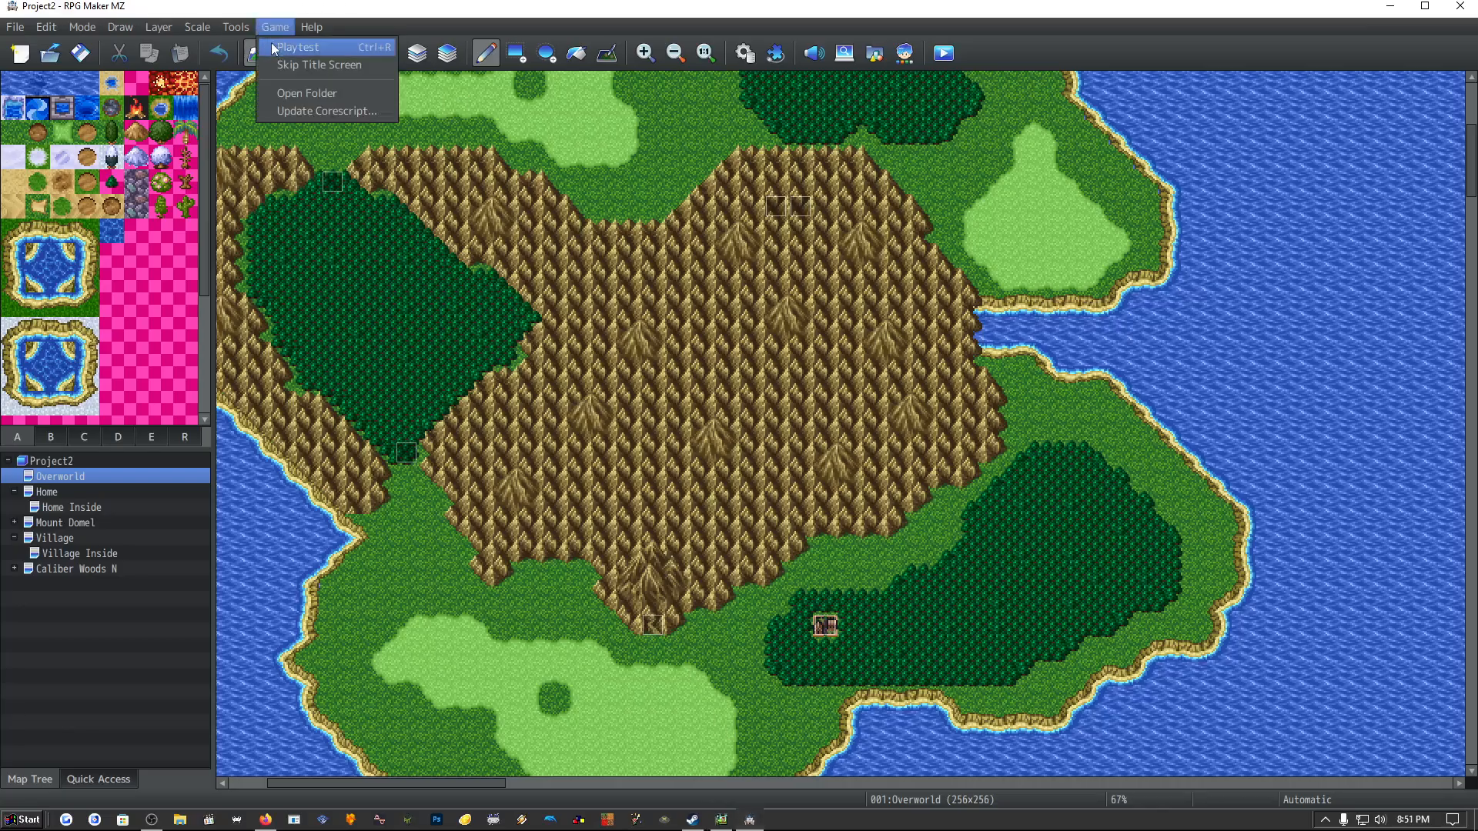
{"action": "left_click", "coordinate": [274, 27]}
{"action": "left_click", "coordinate": [184, 29]}
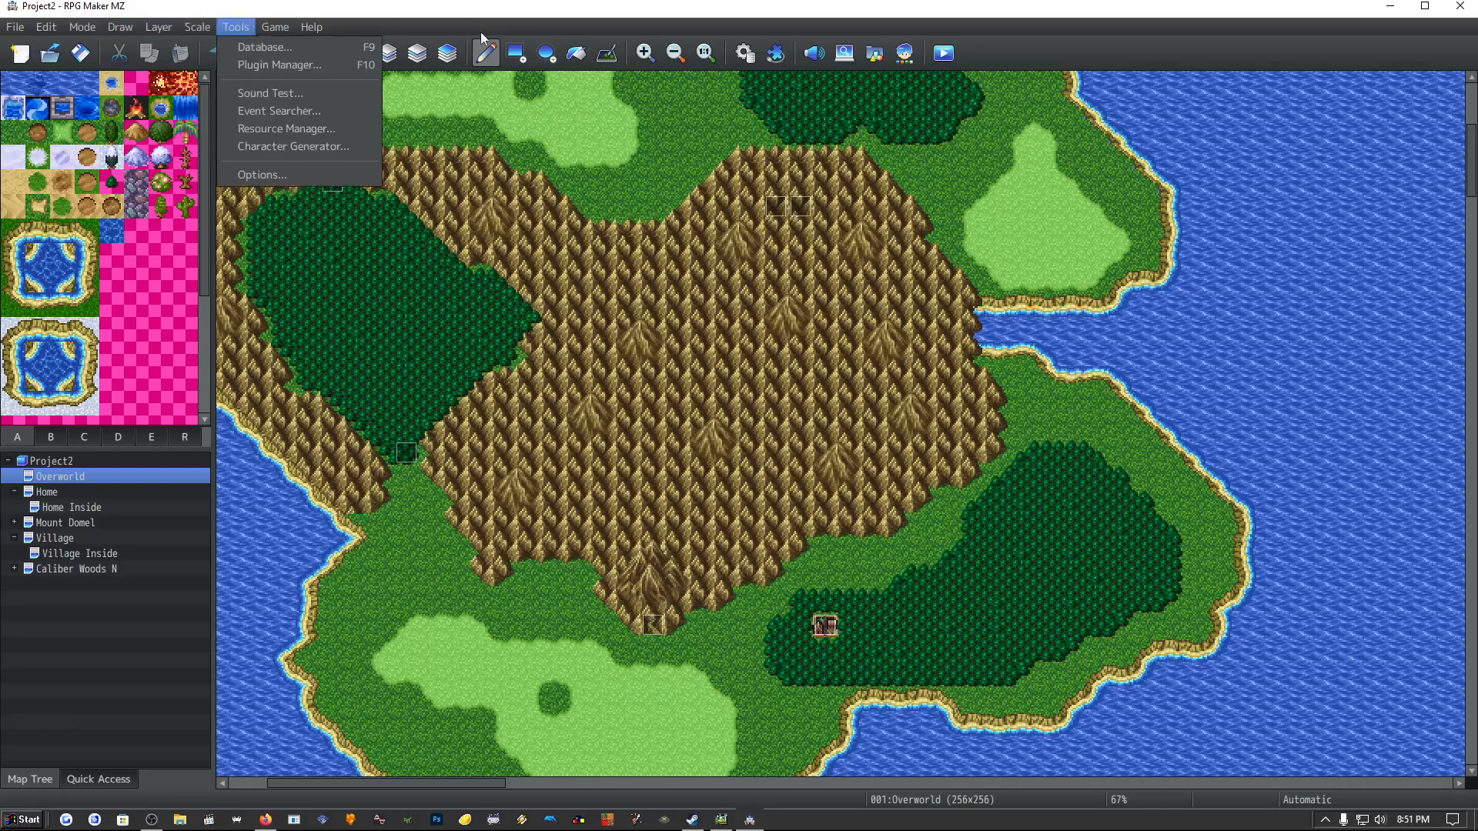
{"action": "left_click", "coordinate": [558, 3]}
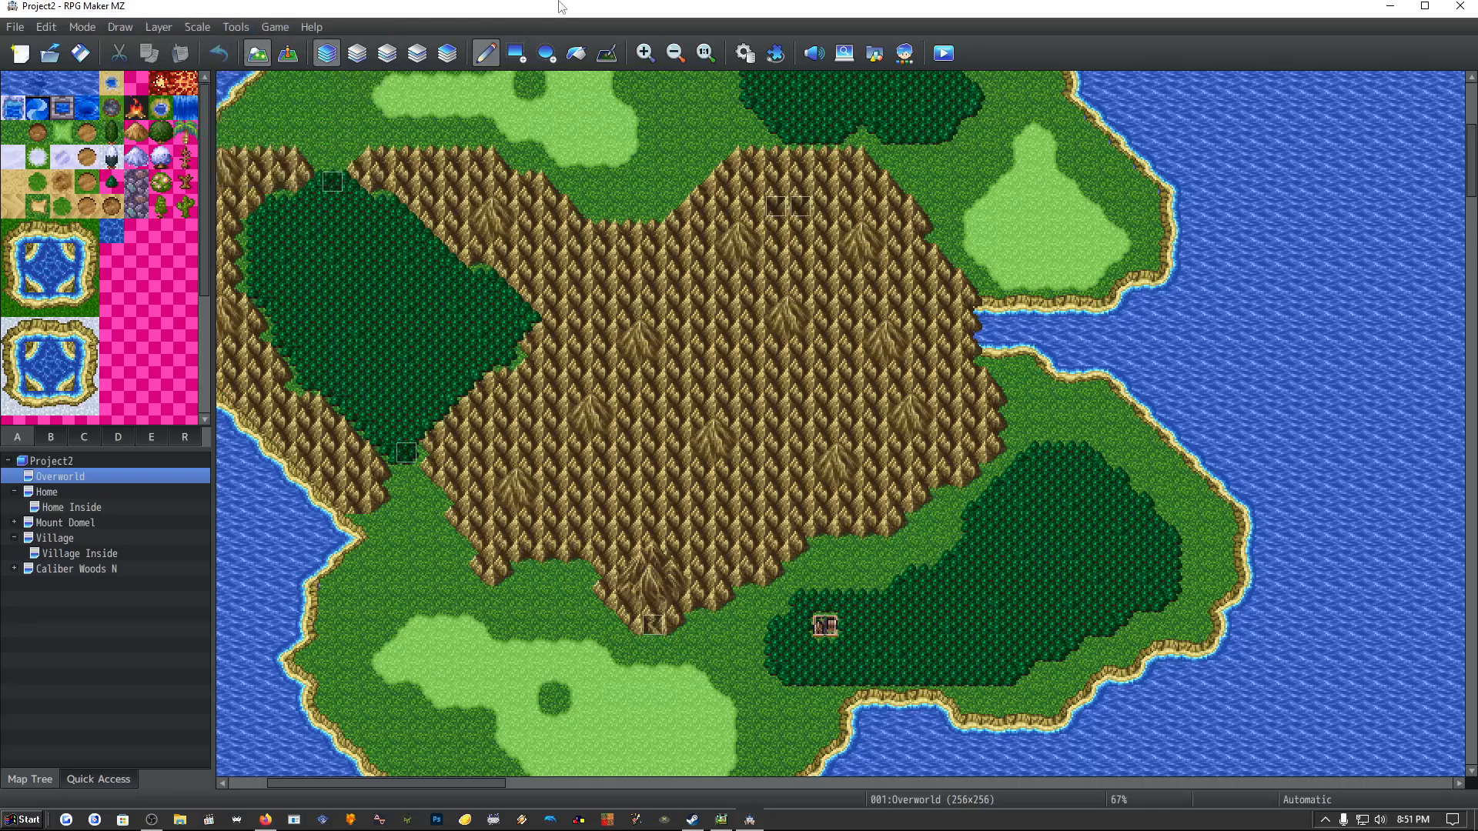
Open the project Database and look through its categories from Classes, Skills and Items to Animations, Tilesets and System 1.
{"action": "left_click", "coordinate": [754, 57]}
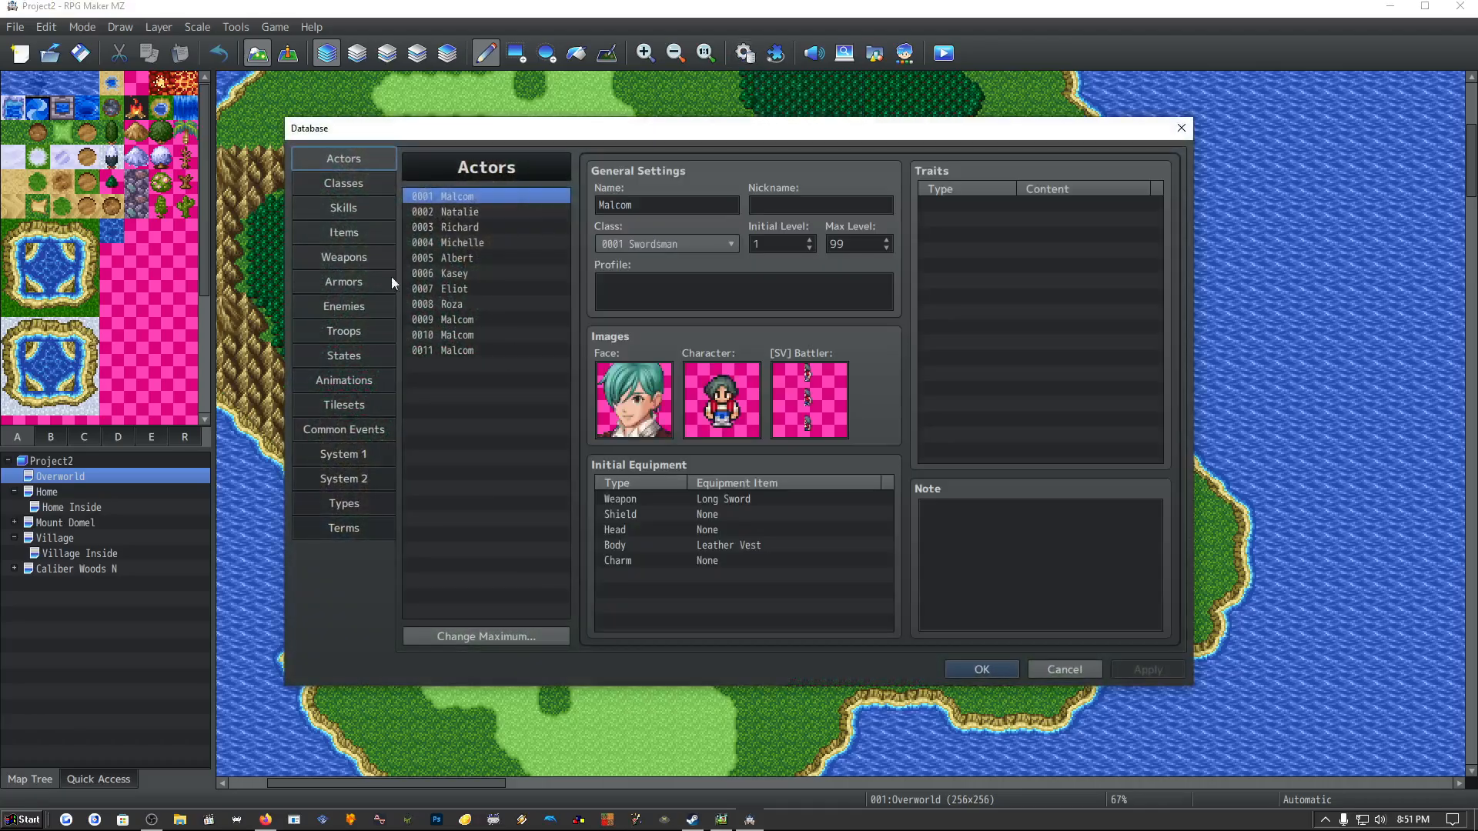
{"action": "left_click", "coordinate": [333, 184]}
{"action": "left_click", "coordinate": [335, 209]}
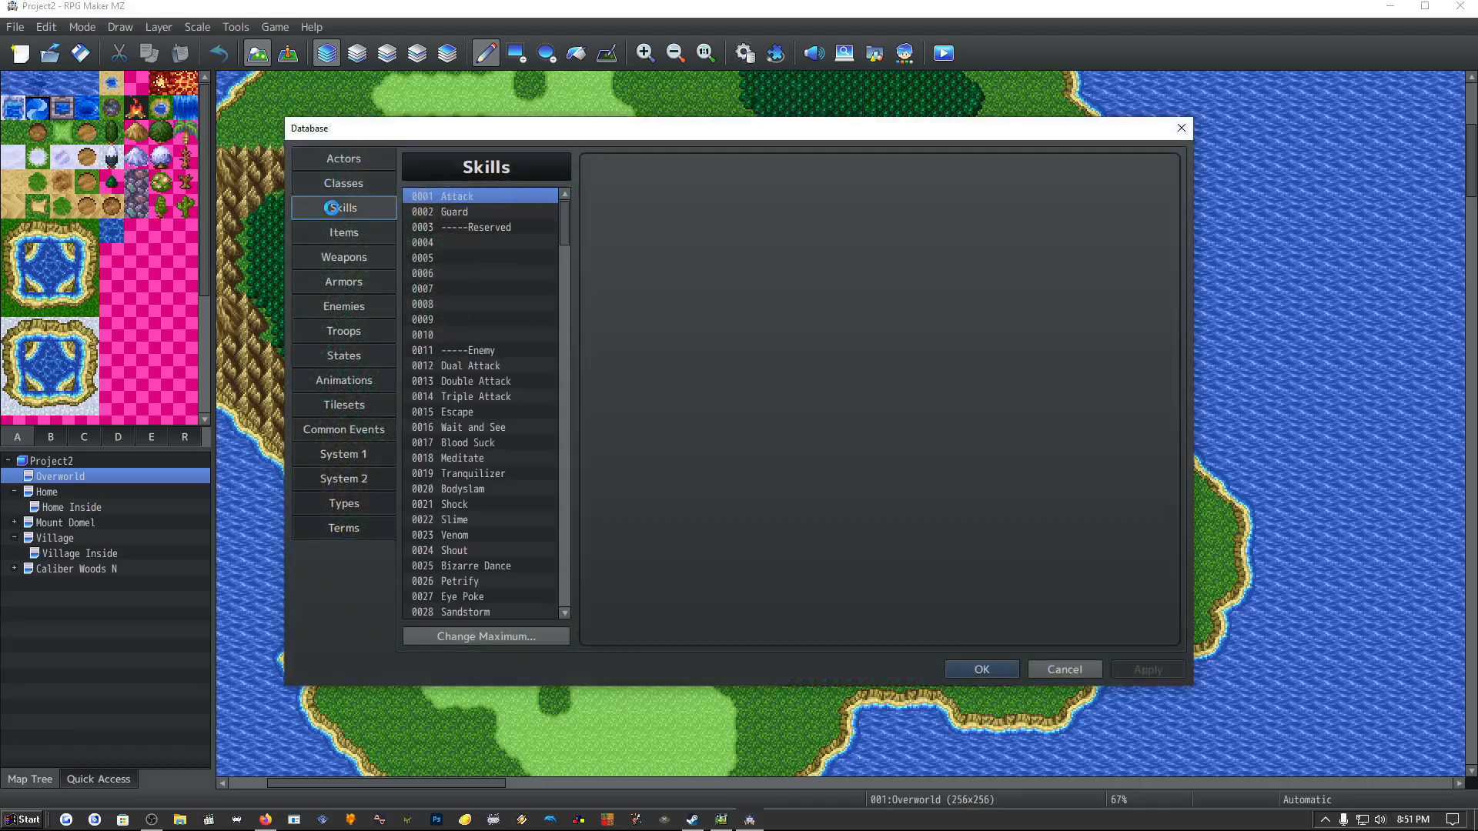
{"action": "left_click", "coordinate": [336, 231]}
{"action": "left_click", "coordinate": [338, 257]}
{"action": "left_click", "coordinate": [337, 282]}
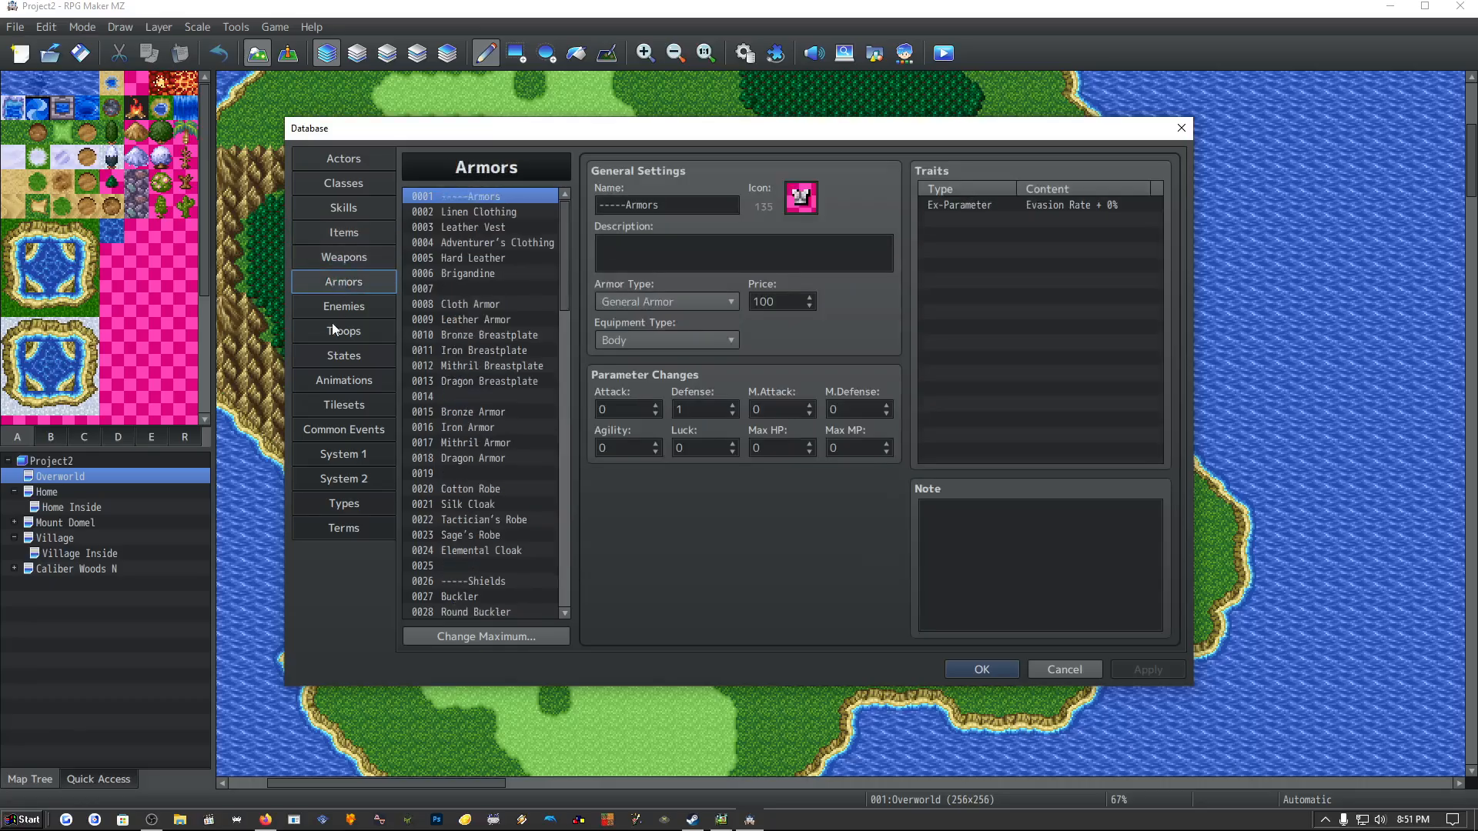
{"action": "left_click", "coordinate": [333, 329]}
{"action": "left_click", "coordinate": [331, 356]}
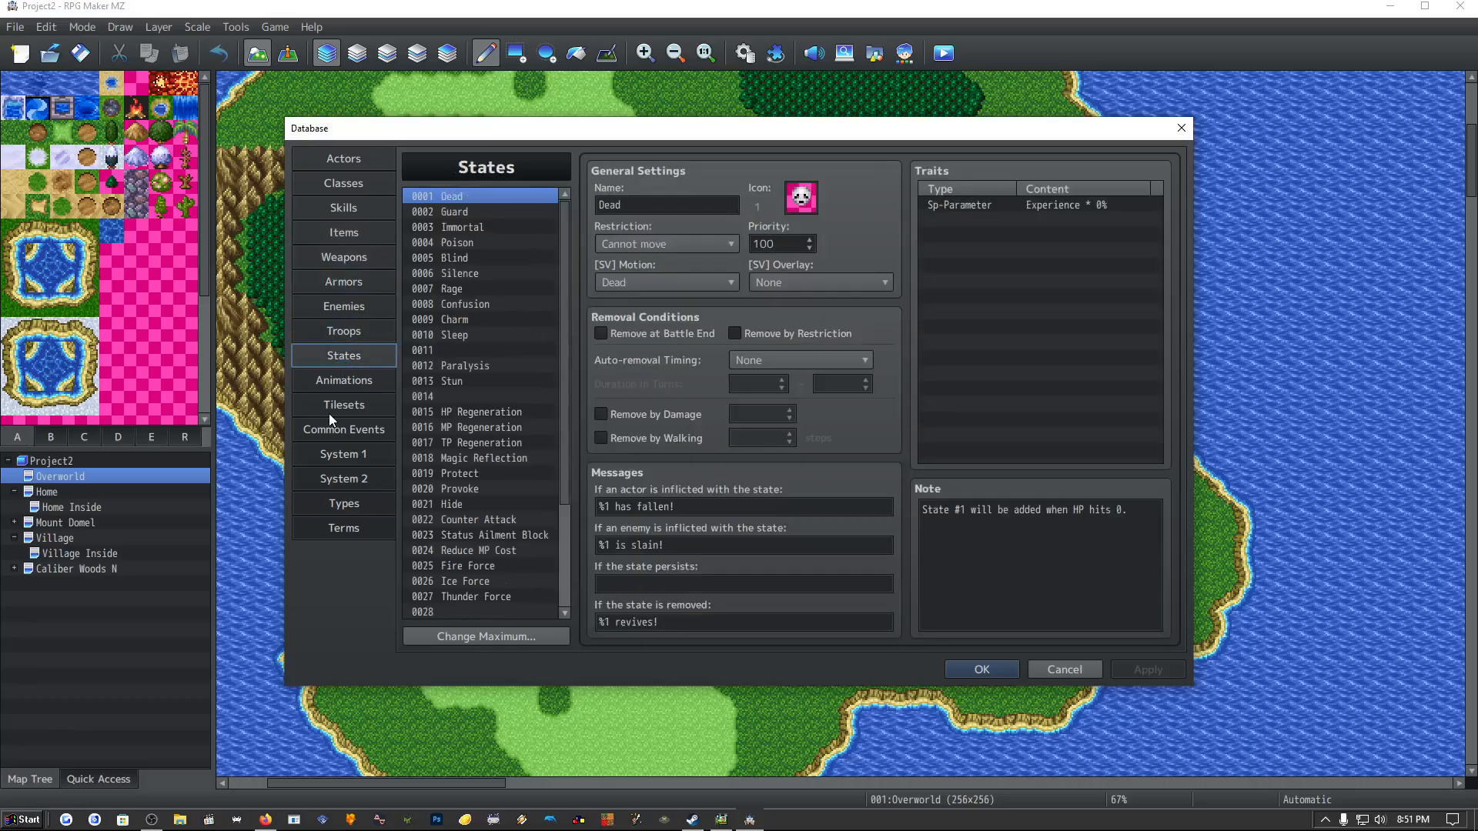
{"action": "left_click", "coordinate": [331, 406]}
{"action": "left_click", "coordinate": [335, 381]}
{"action": "left_click", "coordinate": [335, 454]}
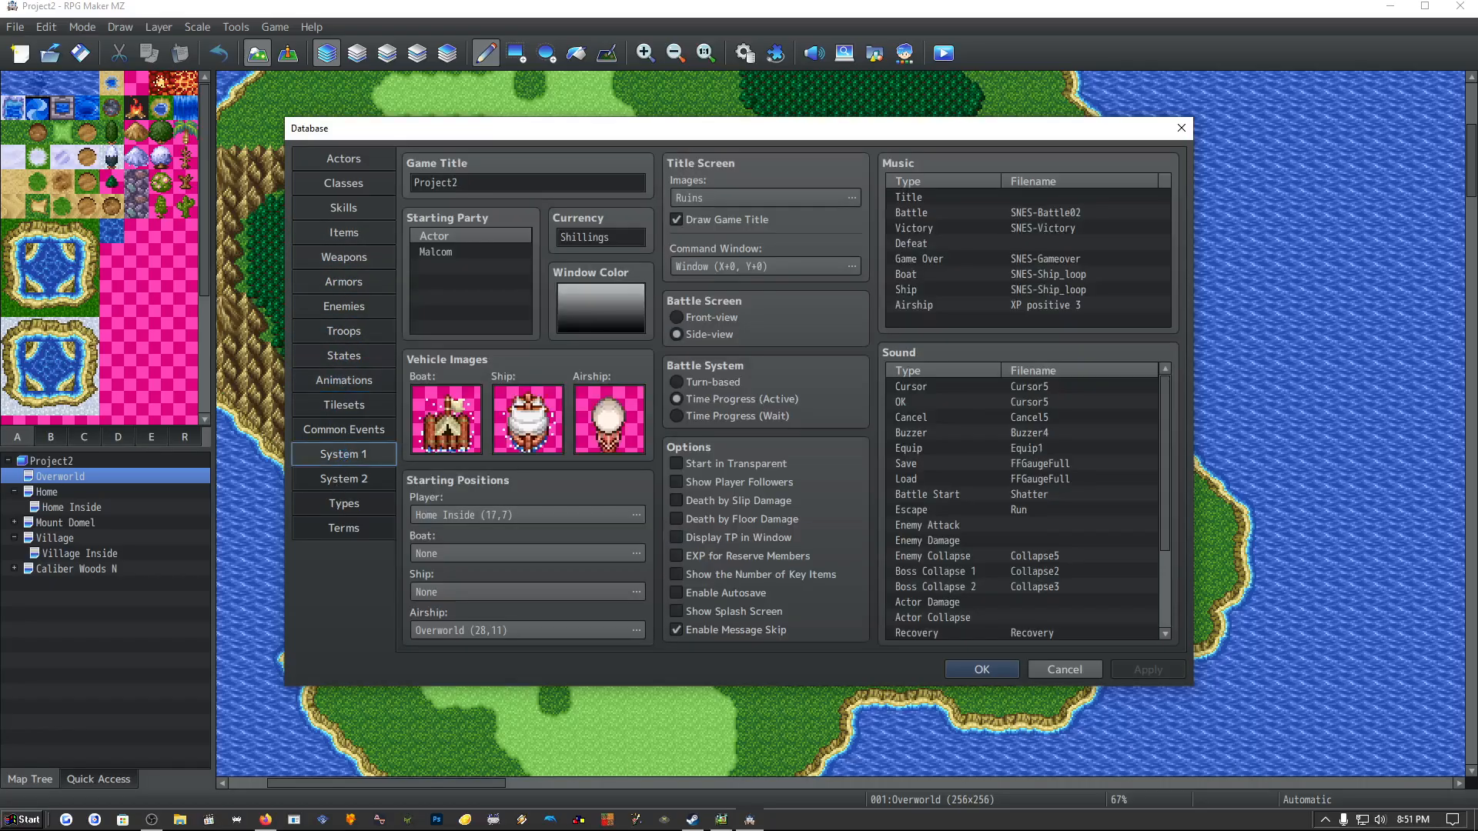
Switch to Pixel Game Maker MV and look over its Objects section and the image, font, text and video resources.
{"action": "left_click", "coordinate": [721, 820]}
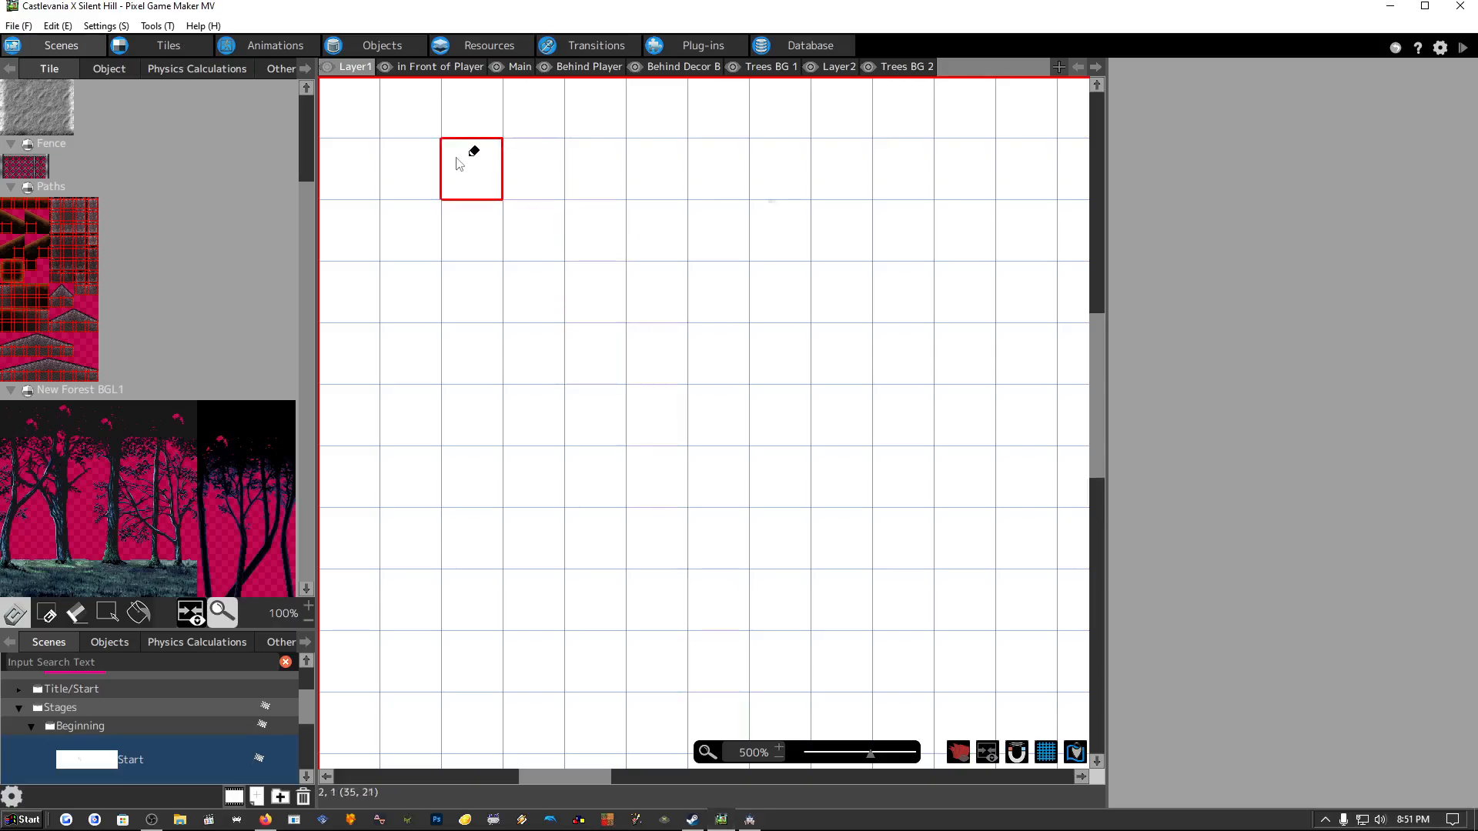
{"action": "left_click", "coordinate": [380, 46]}
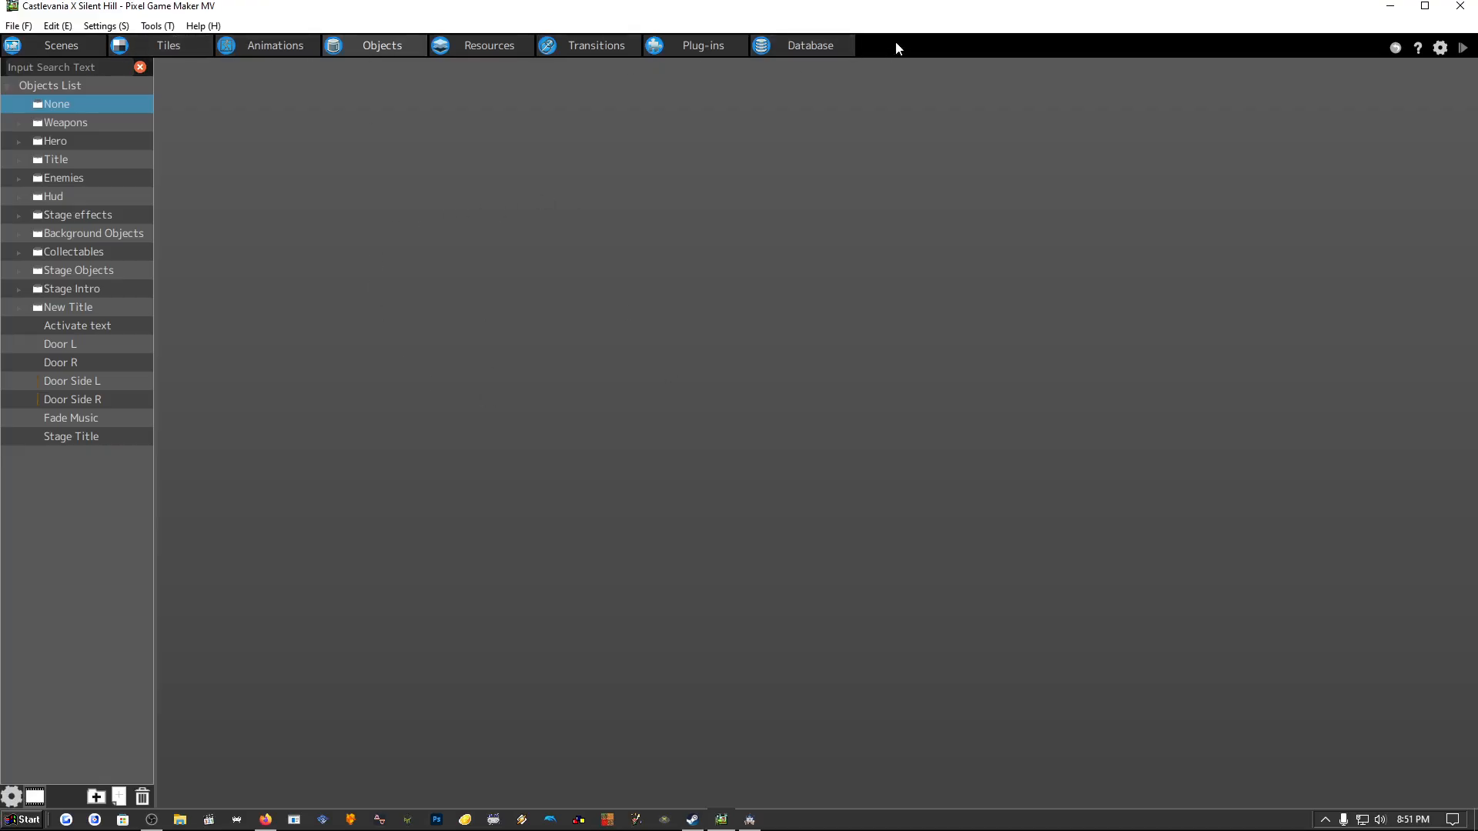
{"action": "left_click", "coordinate": [483, 44]}
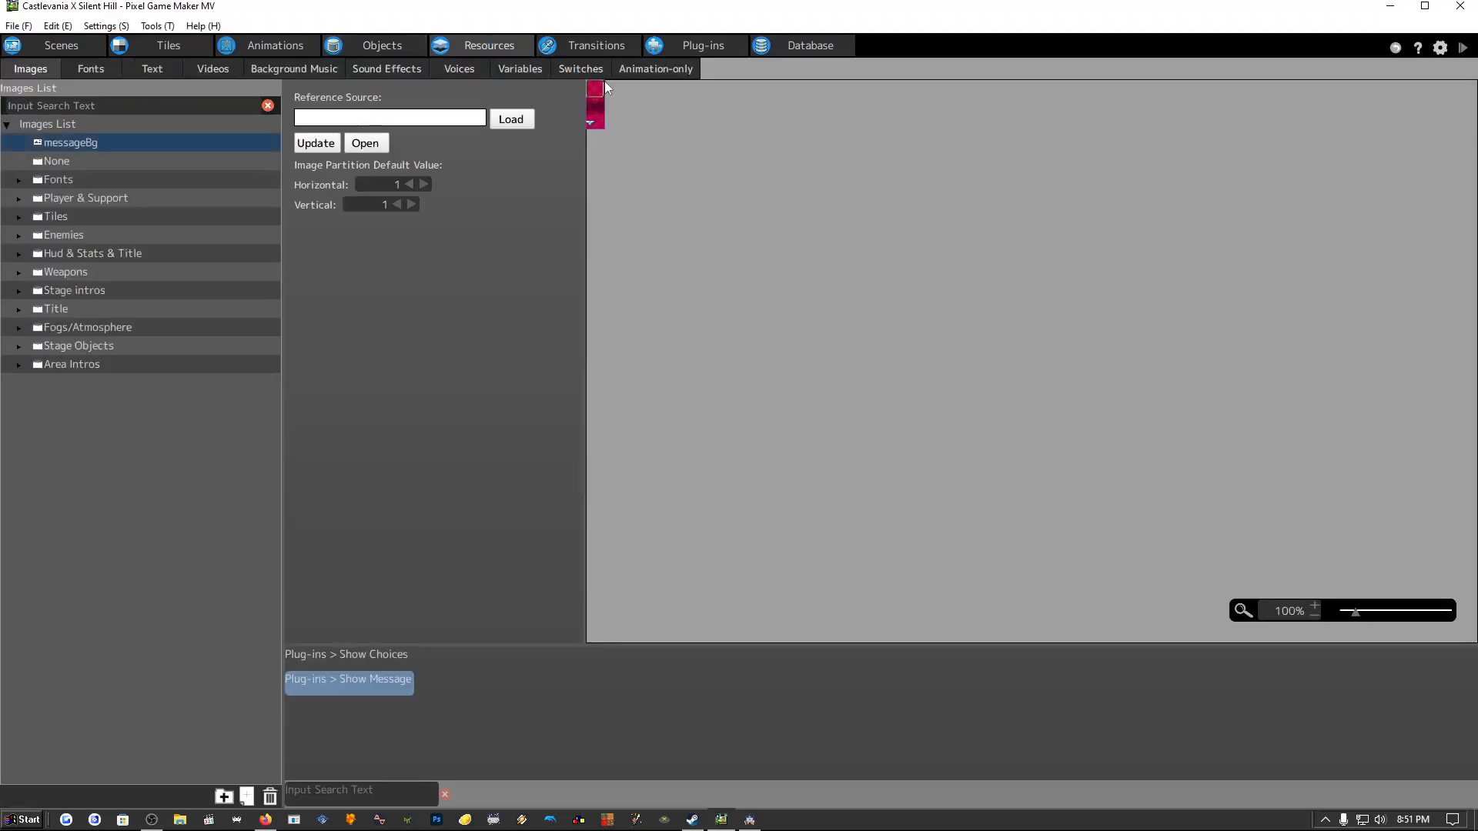
{"action": "left_click", "coordinate": [91, 71]}
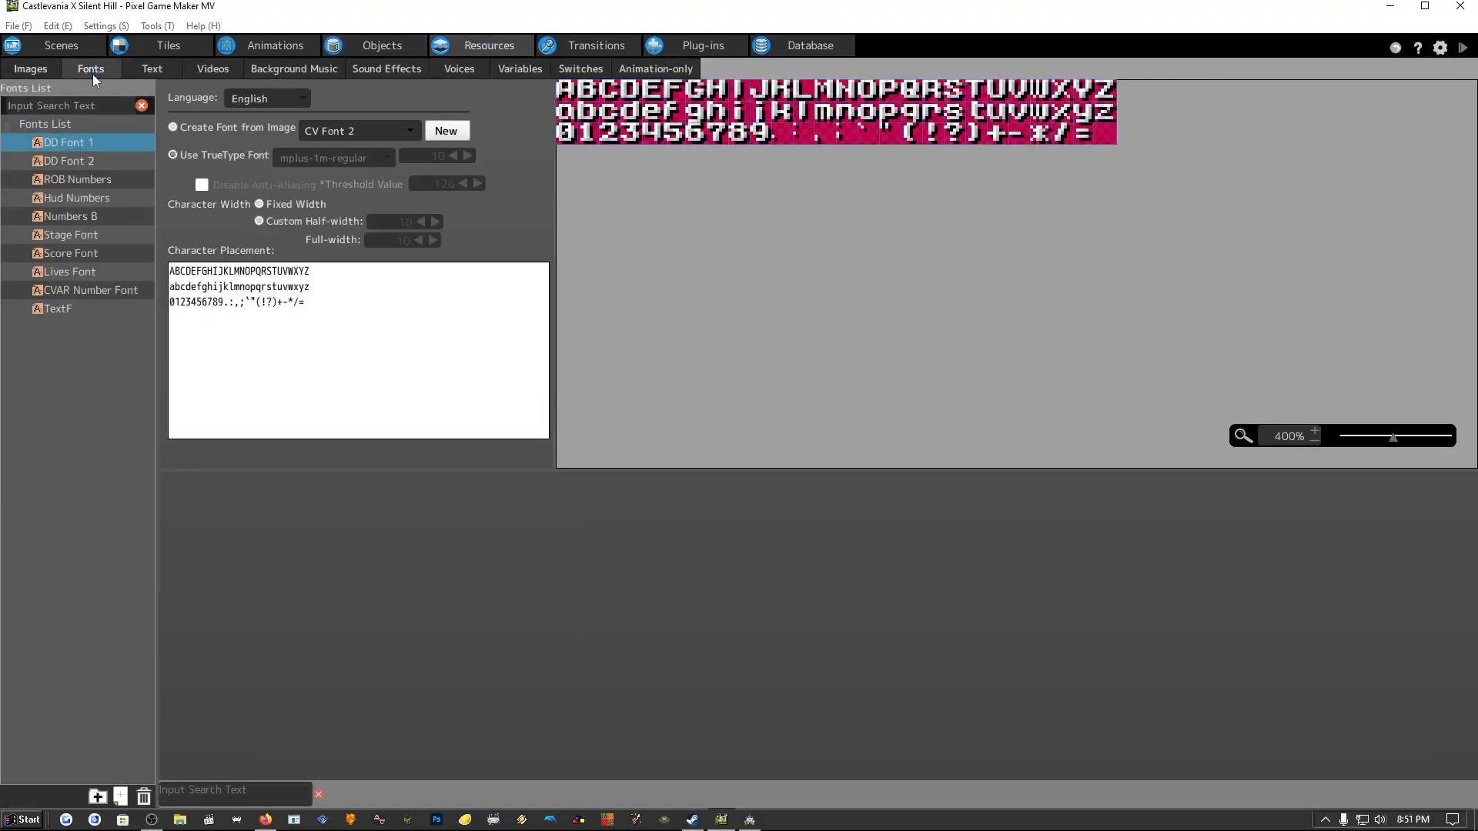
{"action": "left_click", "coordinate": [152, 71]}
{"action": "left_click", "coordinate": [202, 69]}
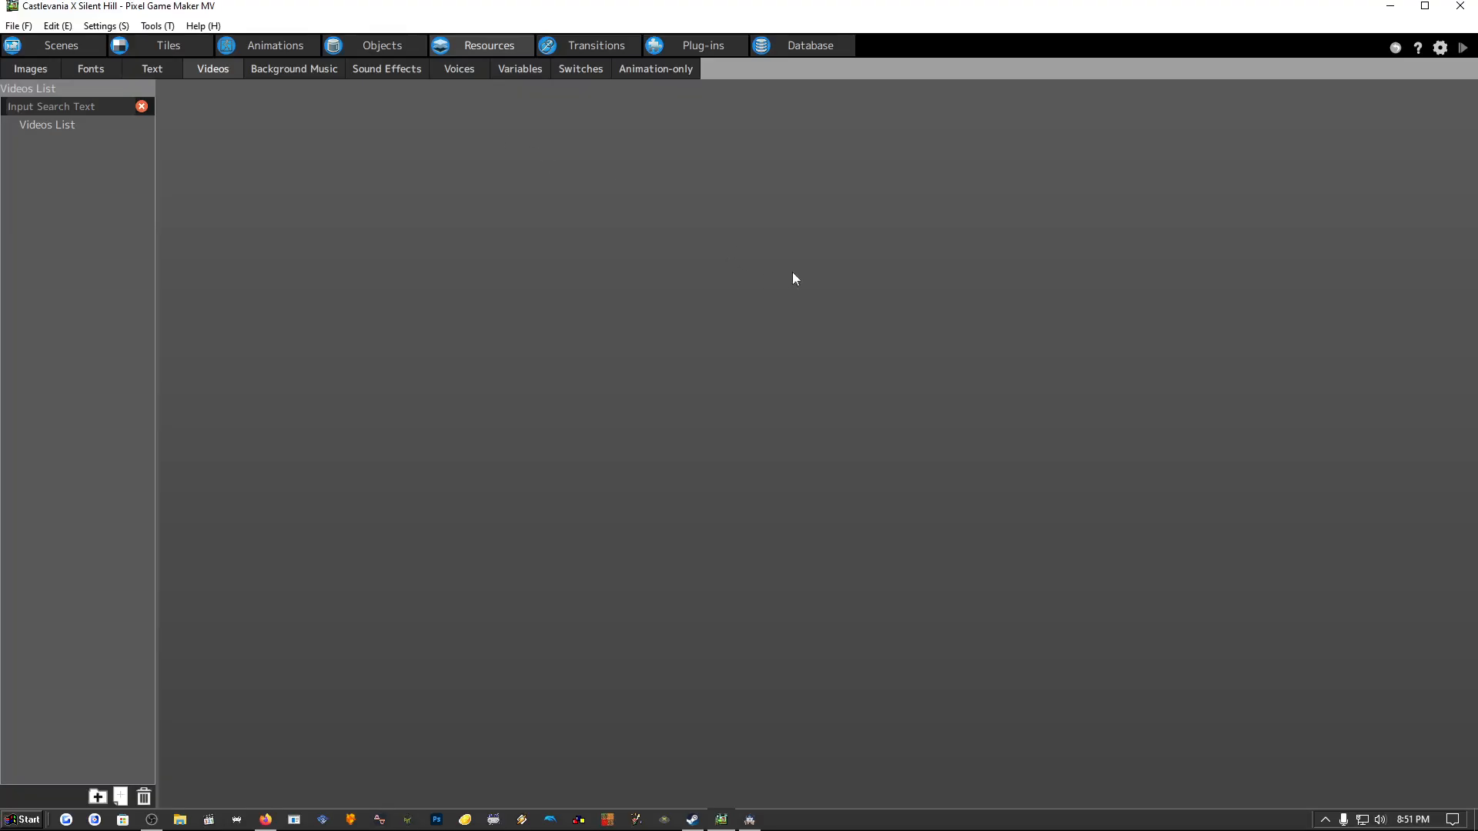
Return to the Scenes section and maximize the Pixel Game Maker MV window.
{"action": "left_click", "coordinate": [66, 45]}
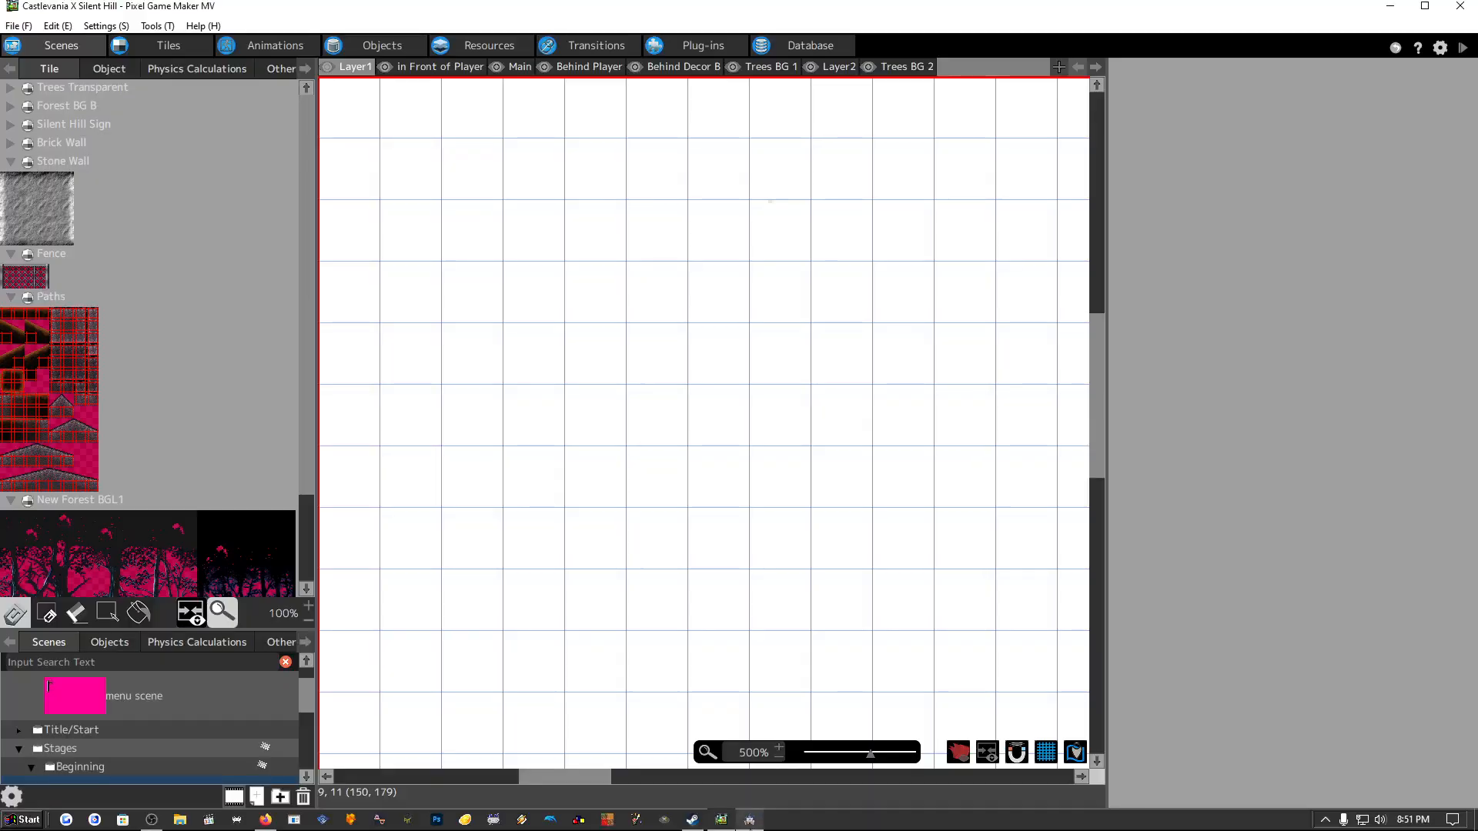
{"action": "key", "text": "alt+Tab"}
{"action": "key", "text": "alt+Tab"}
{"action": "key", "text": "alt+Tab"}
{"action": "left_click", "coordinate": [773, 829]}
{"action": "key", "text": "alt+Tab"}
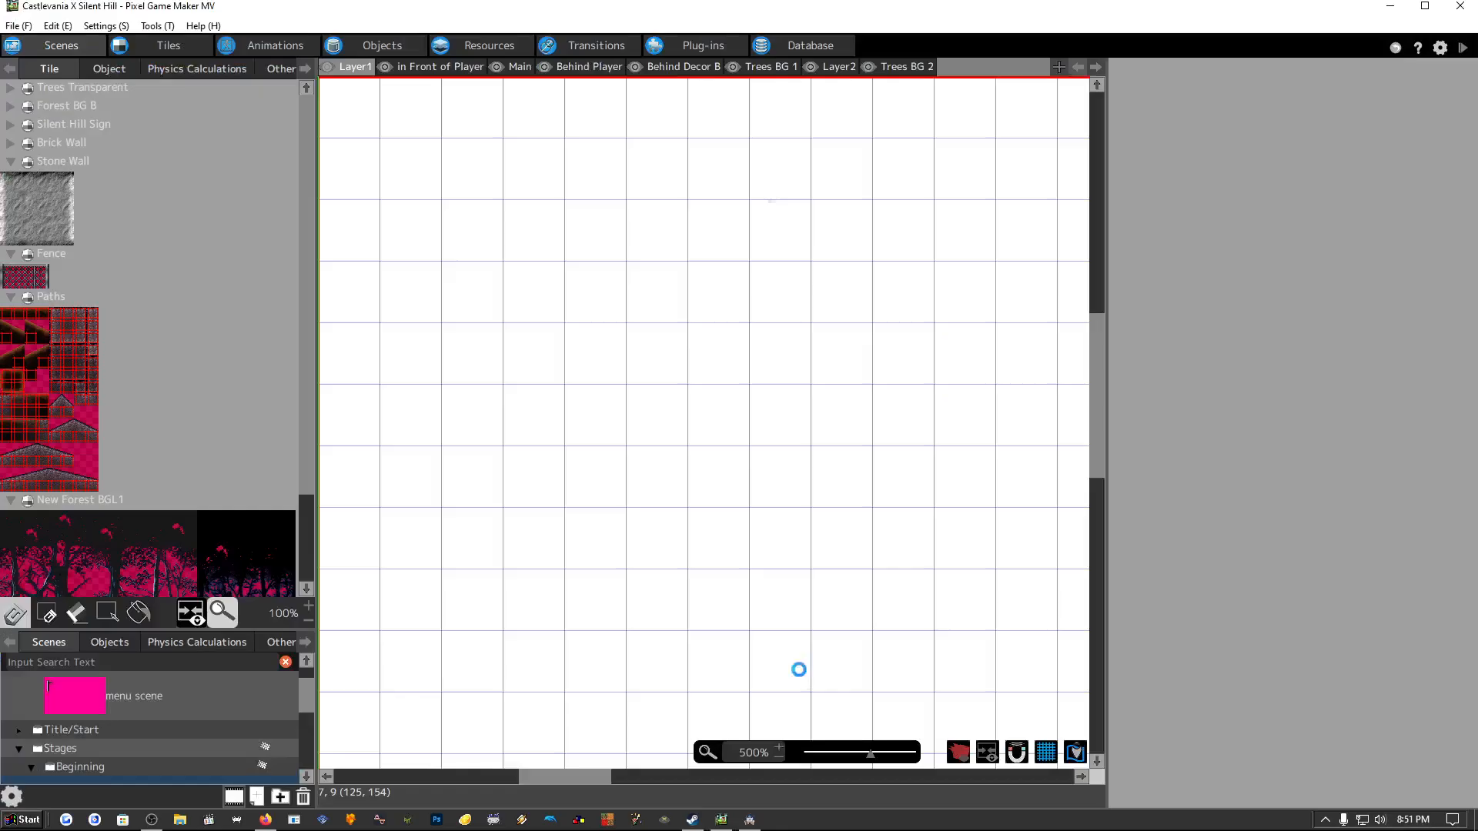
{"action": "left_click", "coordinate": [1424, 6]}
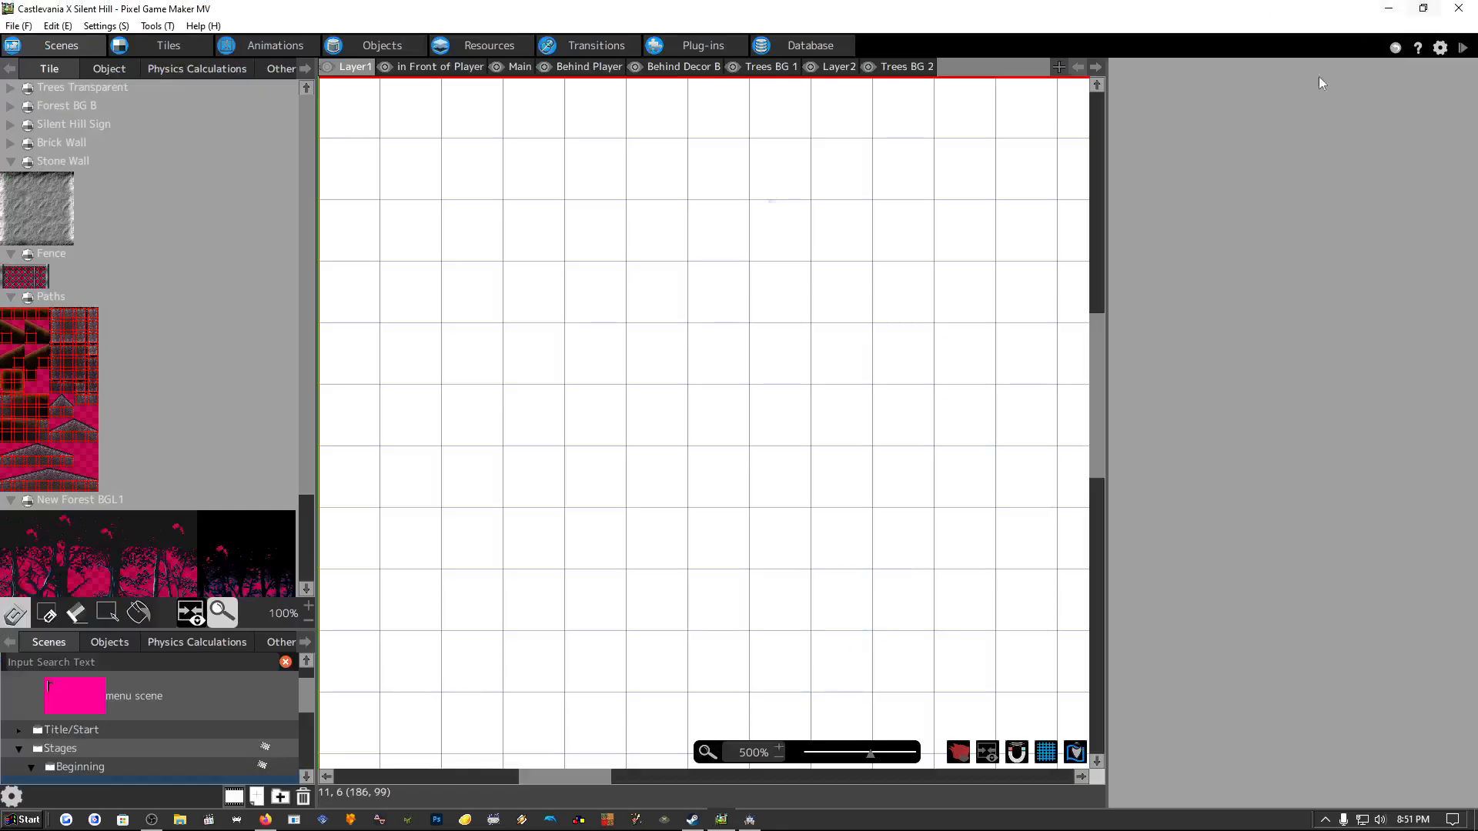
Switch back and forth between RPG Maker MZ and Pixel Game Maker MV to compare their editor windows.
{"action": "key", "text": "alt+Tab"}
{"action": "left_click", "coordinate": [747, 822]}
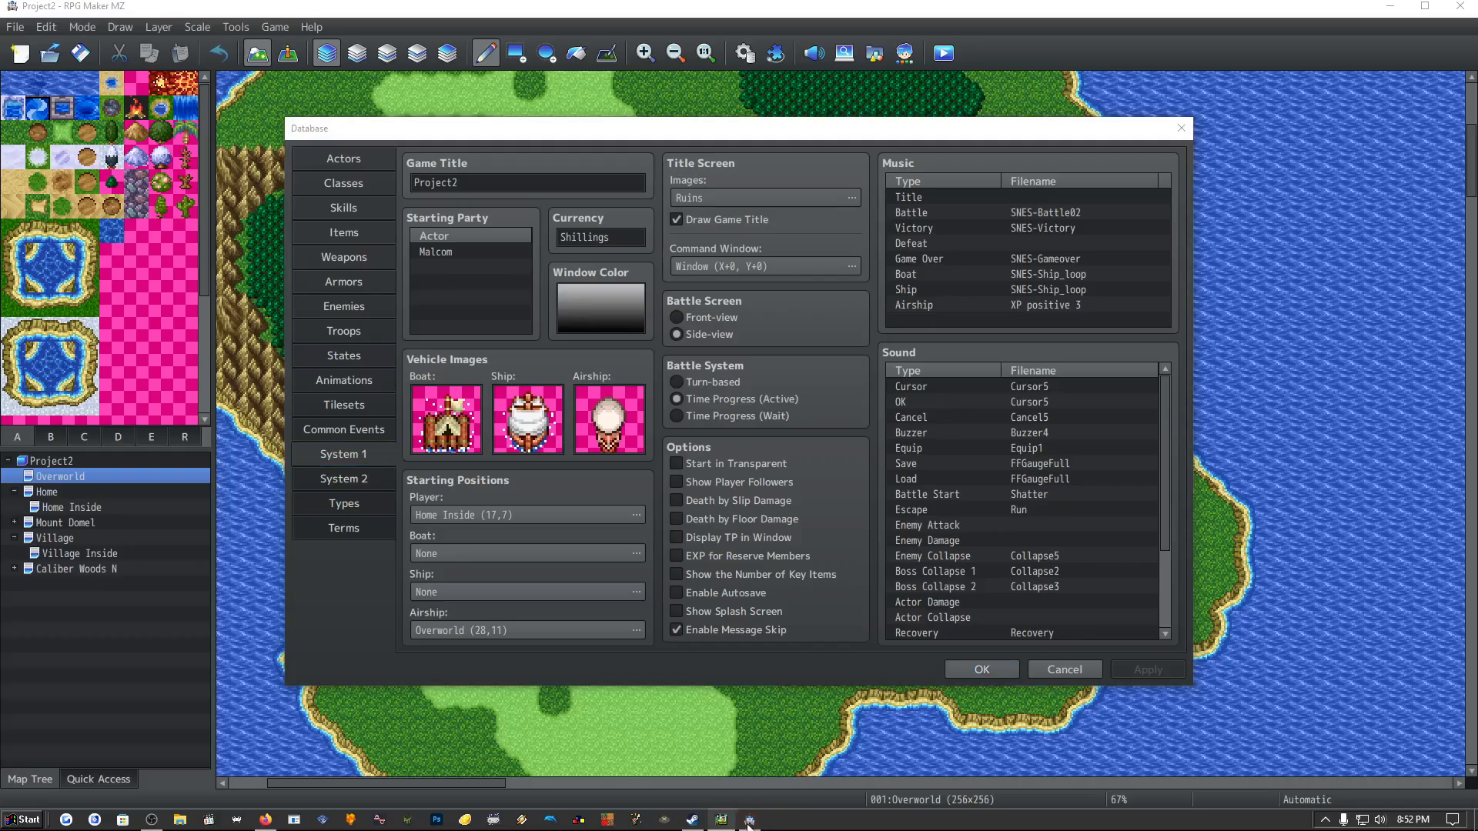
{"action": "left_click", "coordinate": [721, 818]}
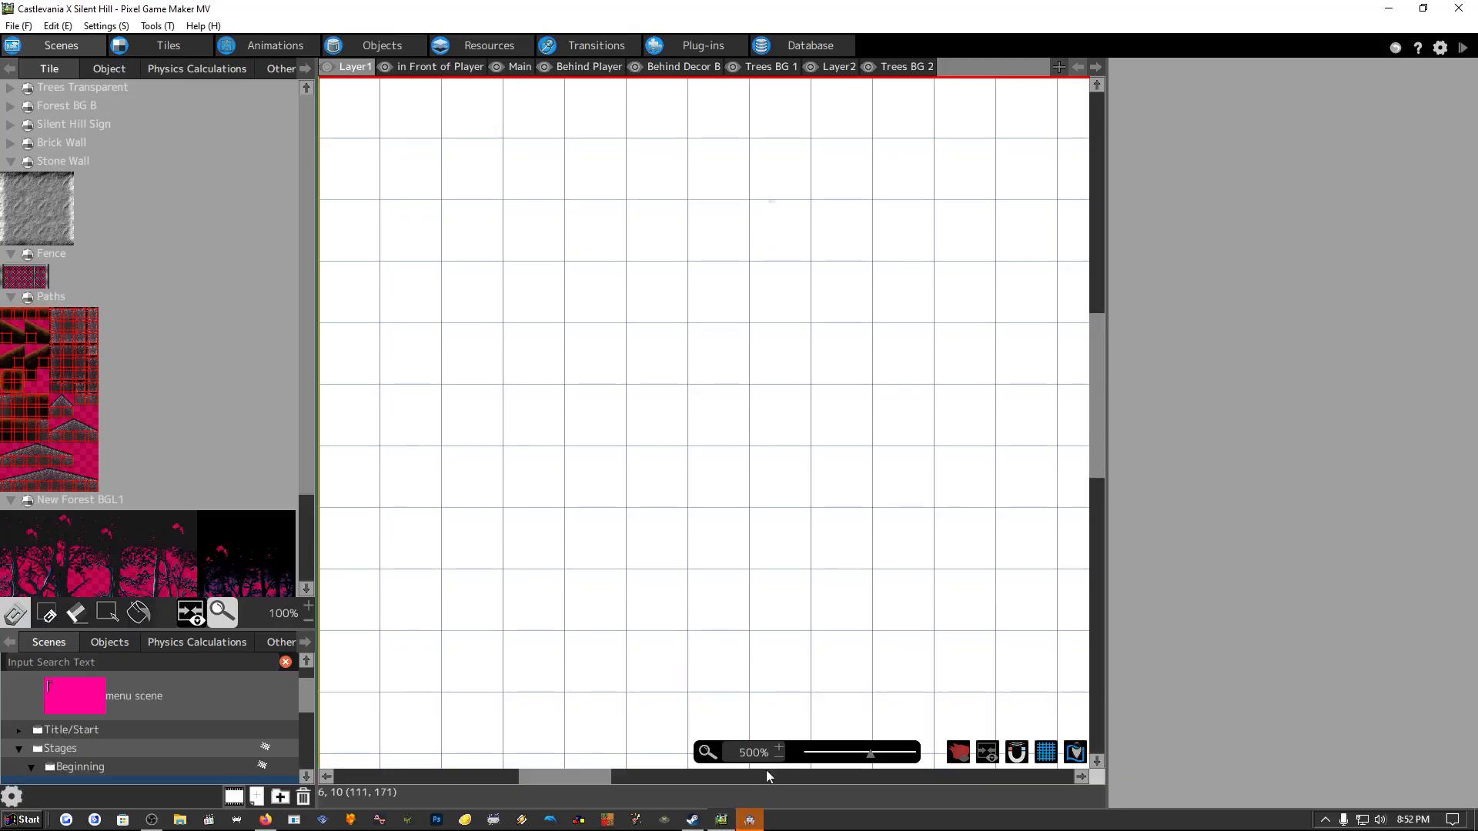
{"action": "left_click", "coordinate": [751, 821]}
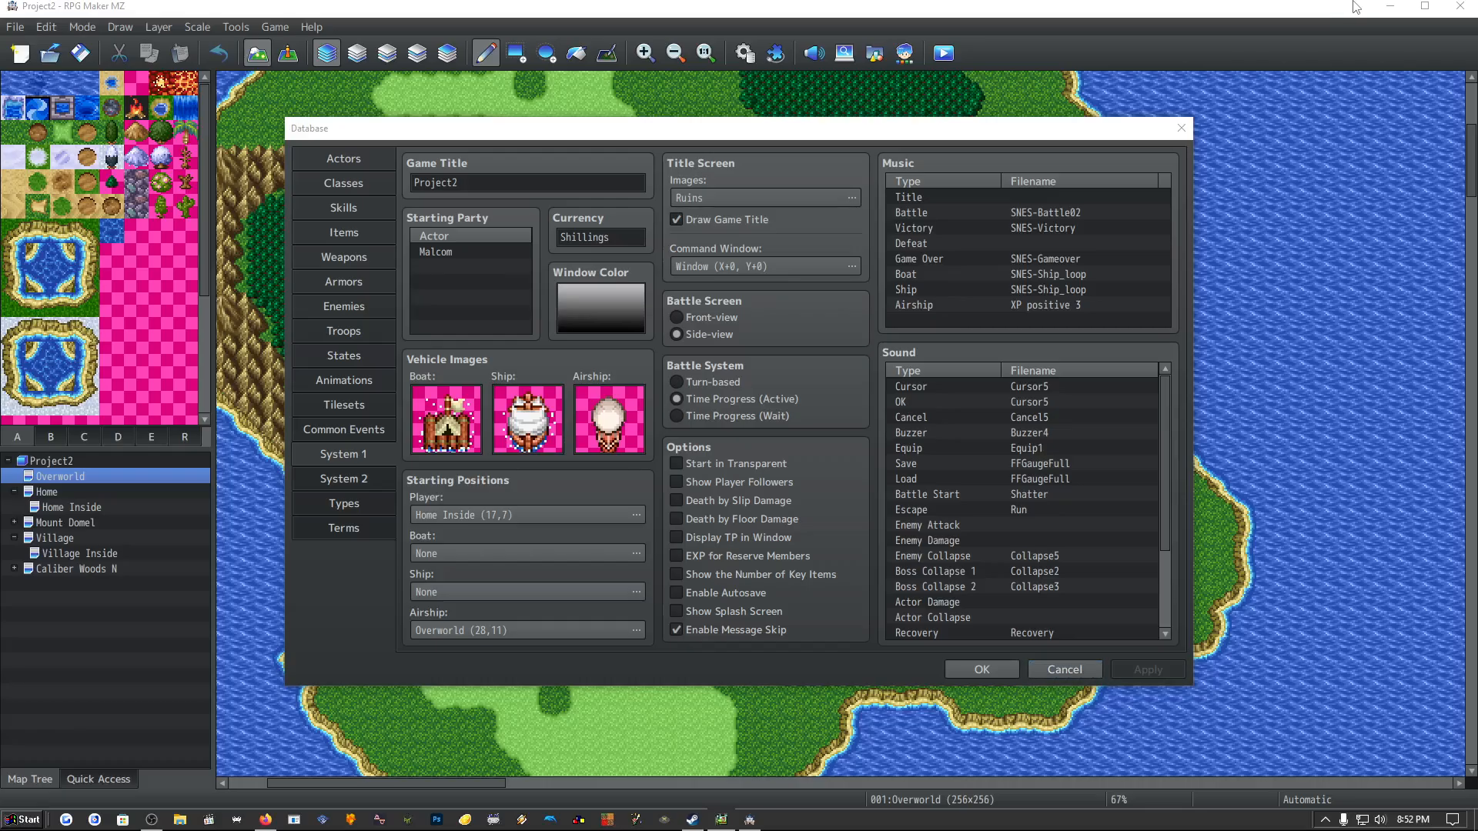
Try to close the RPG Maker MZ window, and accept and close its Database dialog.
{"action": "right_click", "coordinate": [752, 821]}
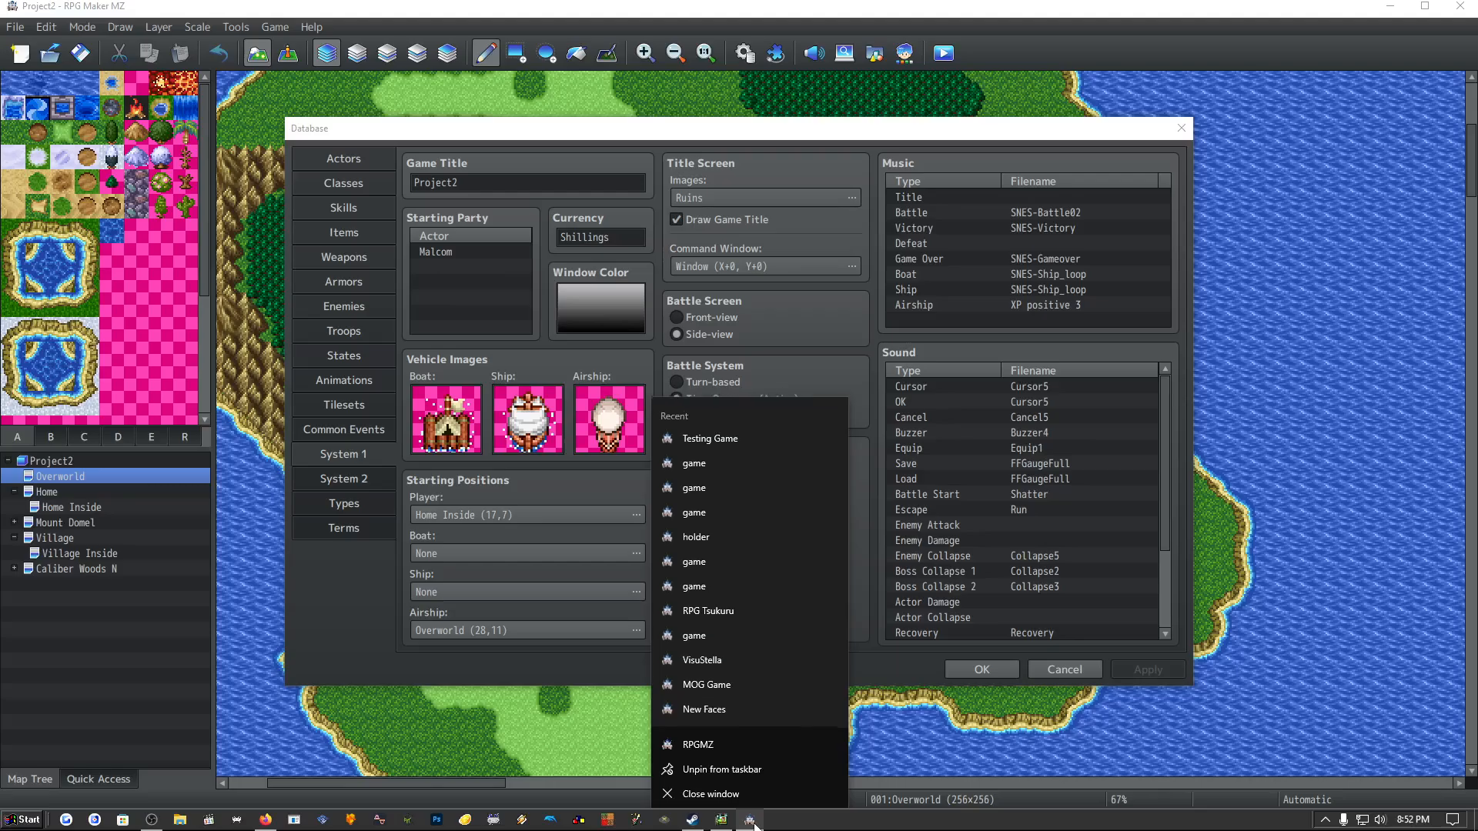
{"action": "left_click", "coordinate": [758, 792]}
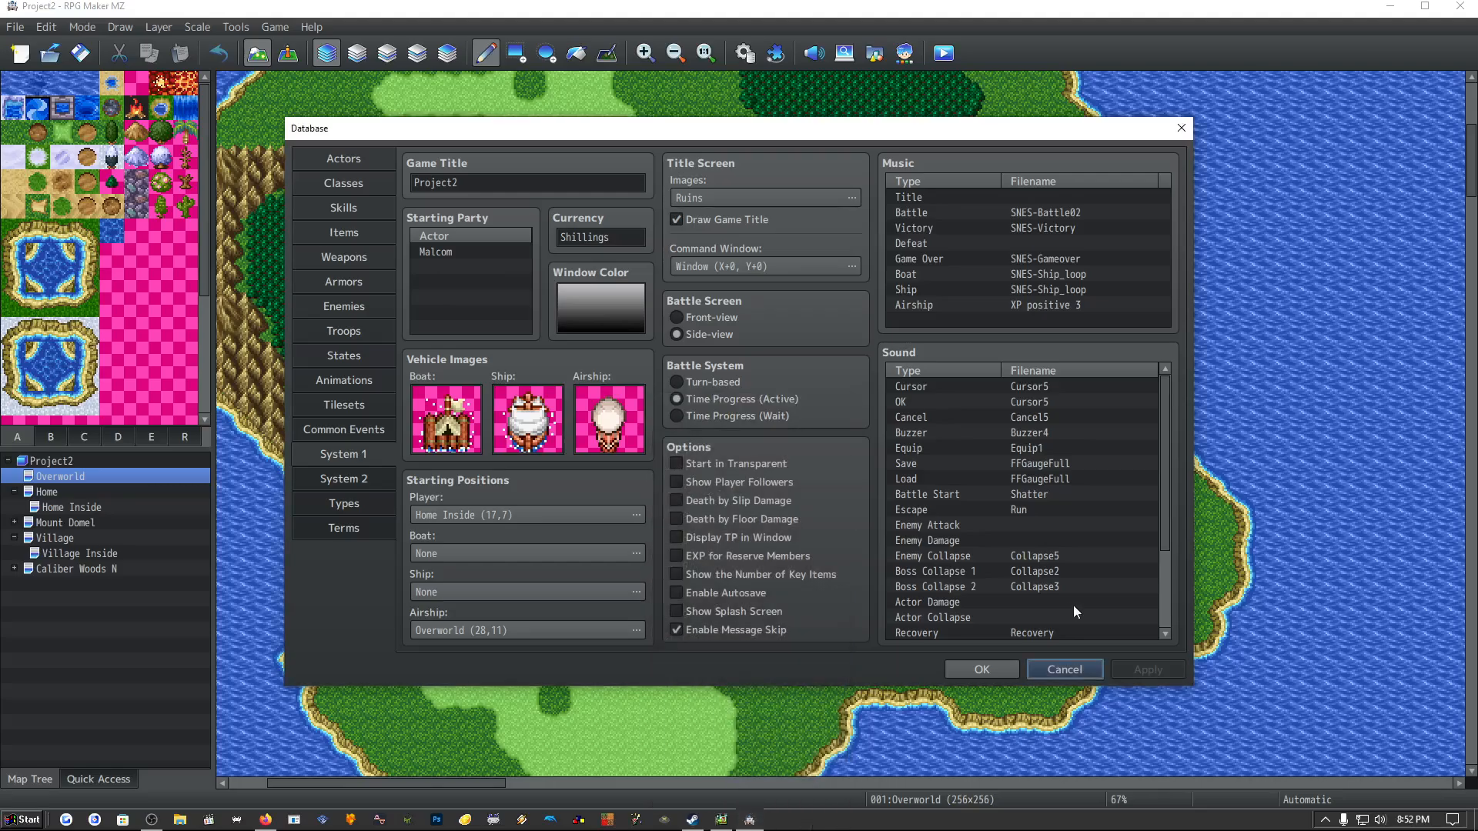
{"action": "left_click", "coordinate": [980, 668]}
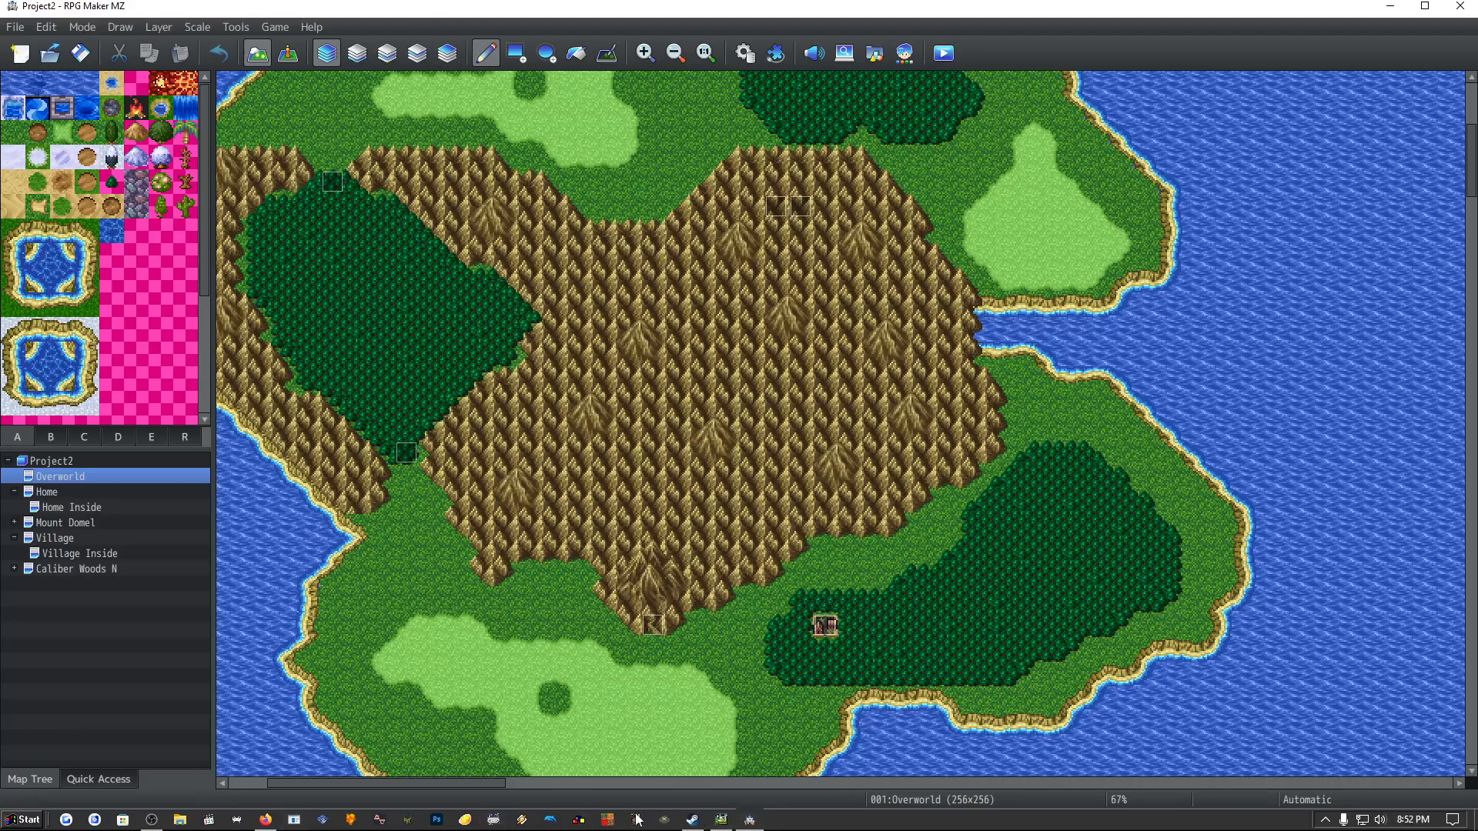
Switch to Steam, go back to the ACTION GAME MAKER store page and enlarge its visual scripting screenshot, number 3 of 9.
{"action": "left_click", "coordinate": [692, 820]}
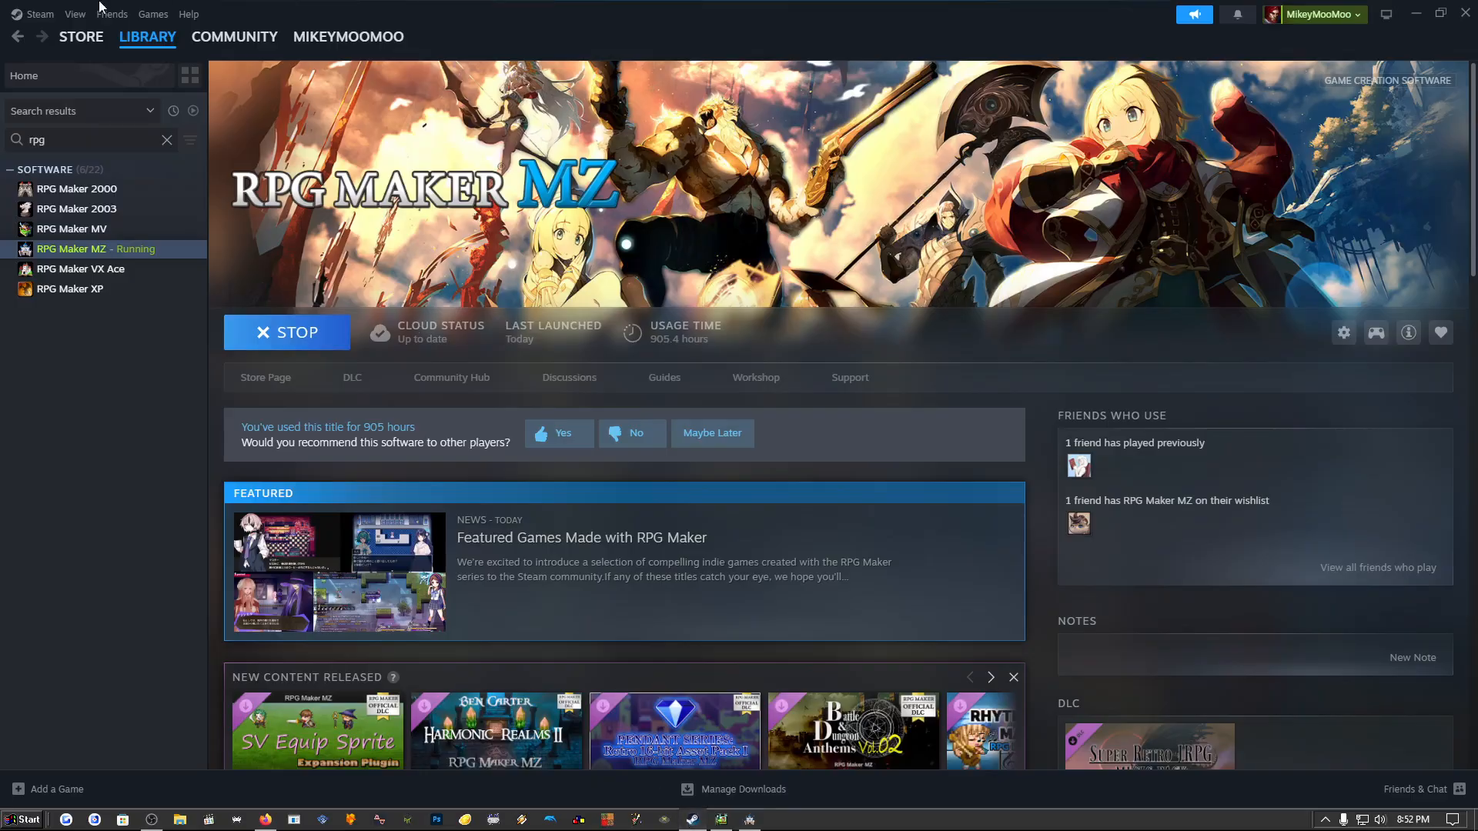
{"action": "left_click", "coordinate": [19, 36]}
{"action": "left_click", "coordinate": [21, 35]}
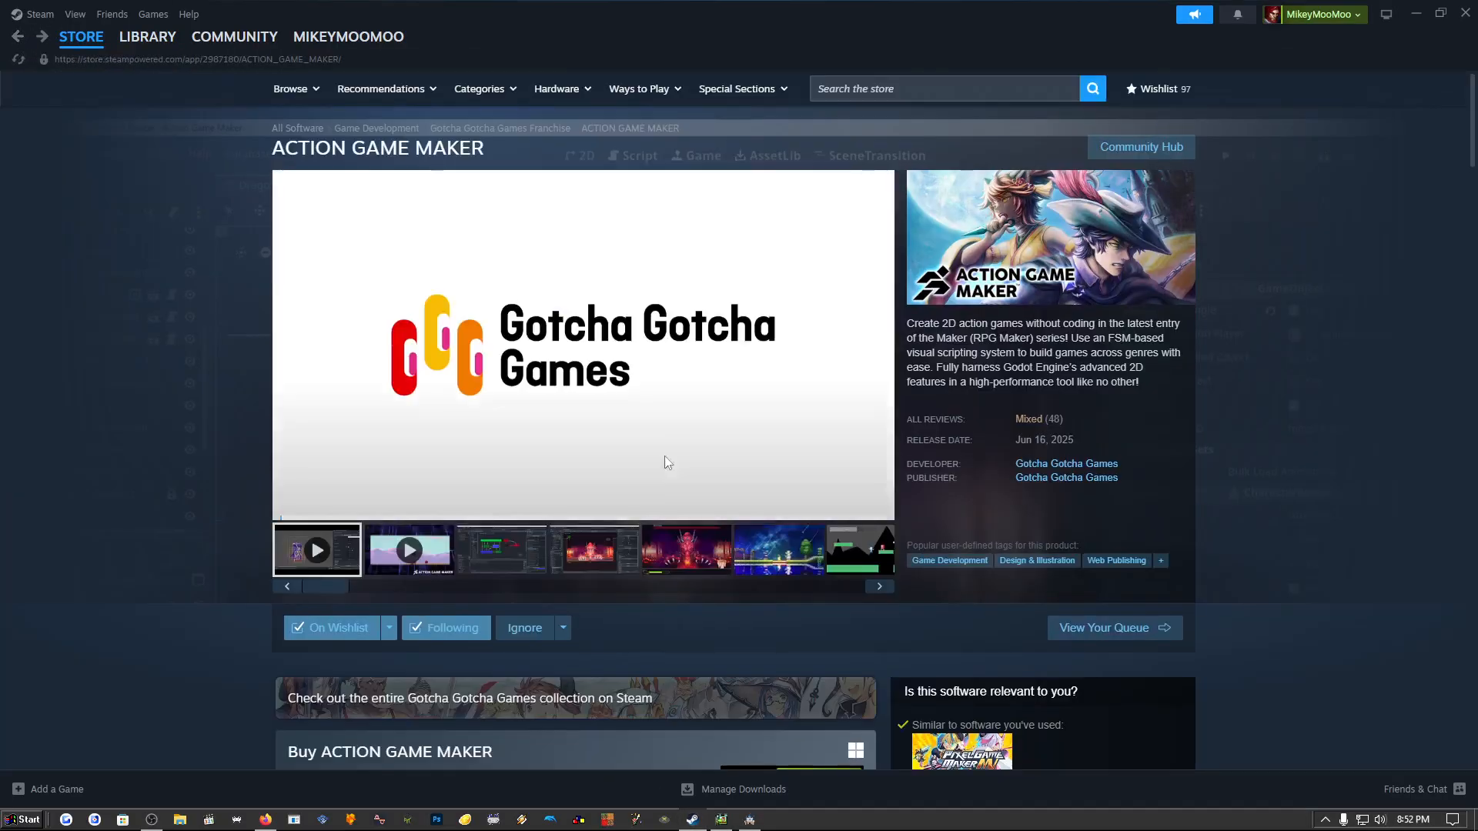
{"action": "left_click", "coordinate": [521, 570]}
{"action": "left_click", "coordinate": [502, 326]}
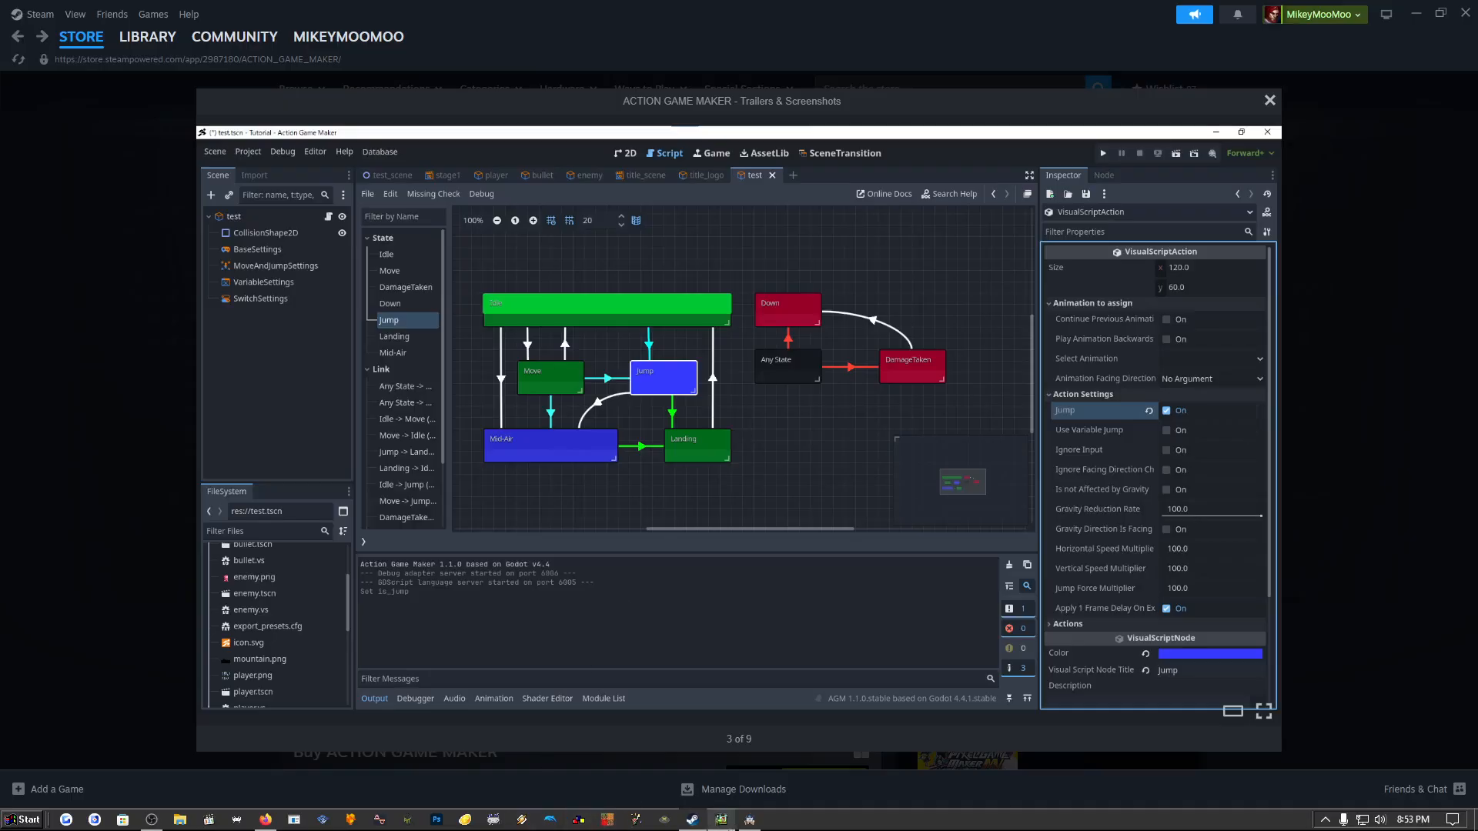
Switch to Pixel Game Maker MV, shrink its window from full size, and close RPG Maker MZ without saving the game changes.
{"action": "mouse_move", "coordinate": [721, 819]}
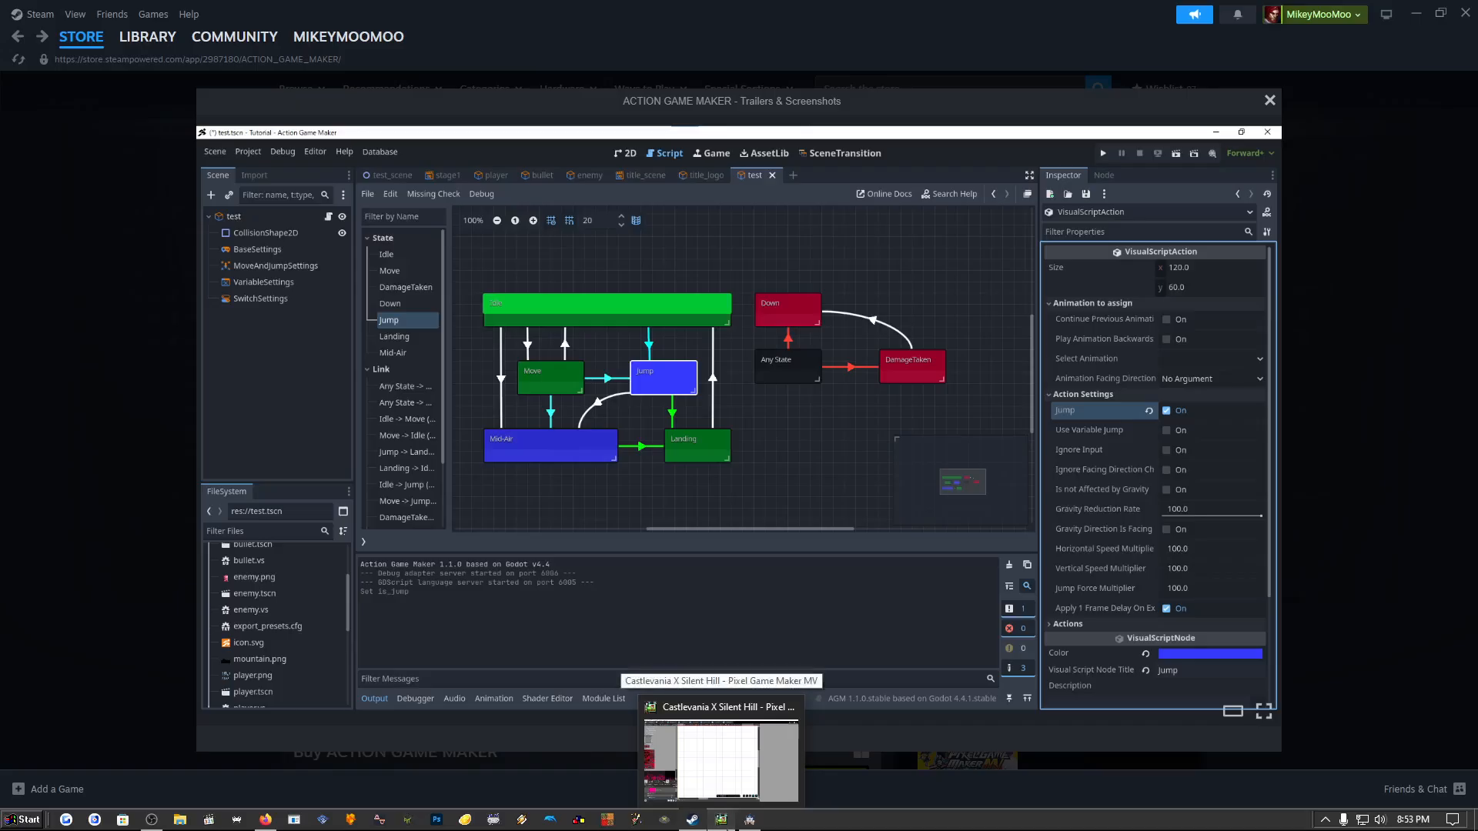
{"action": "left_click", "coordinate": [721, 758]}
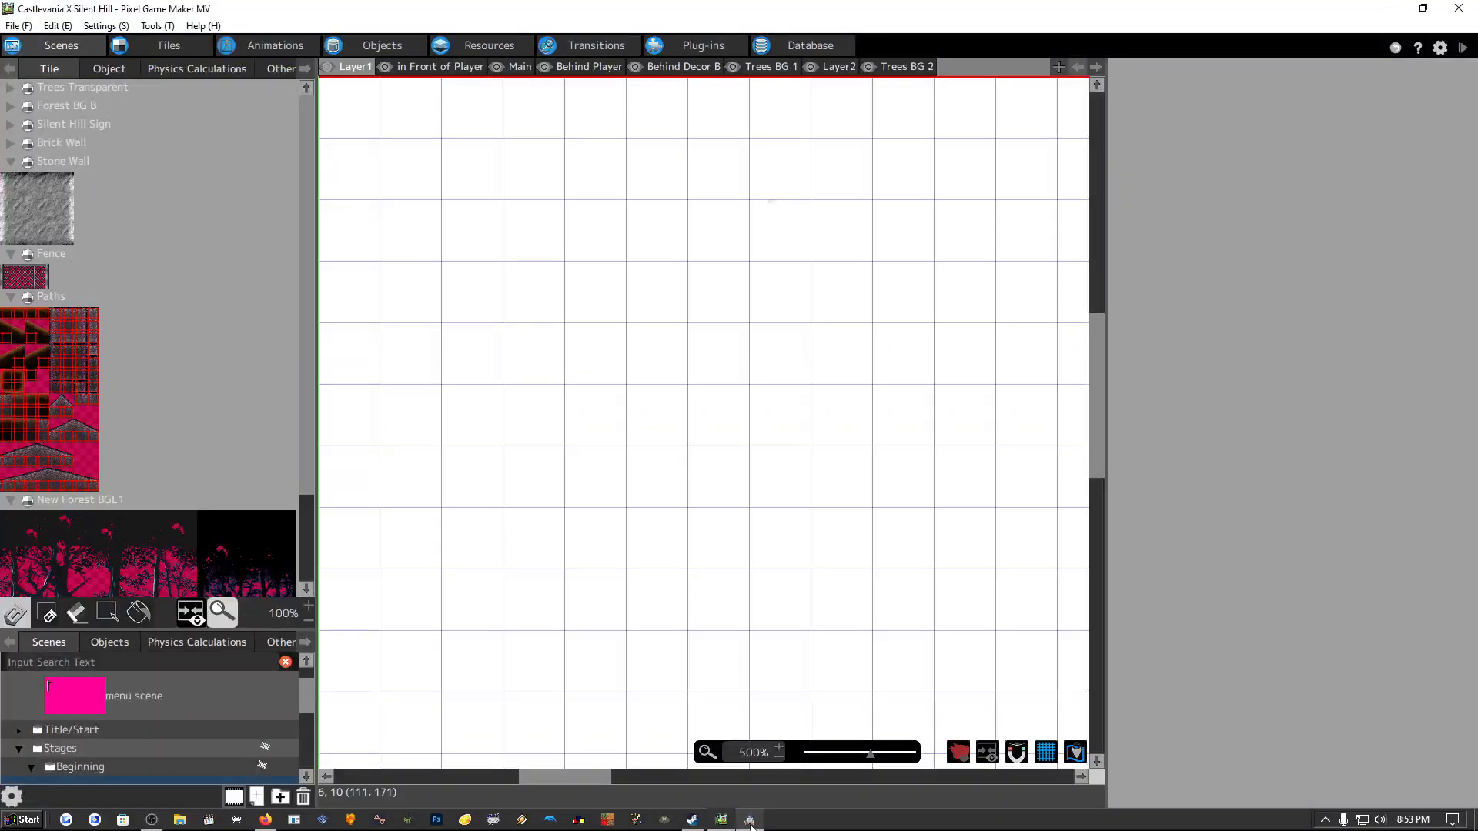
{"action": "double_click", "coordinate": [850, 7]}
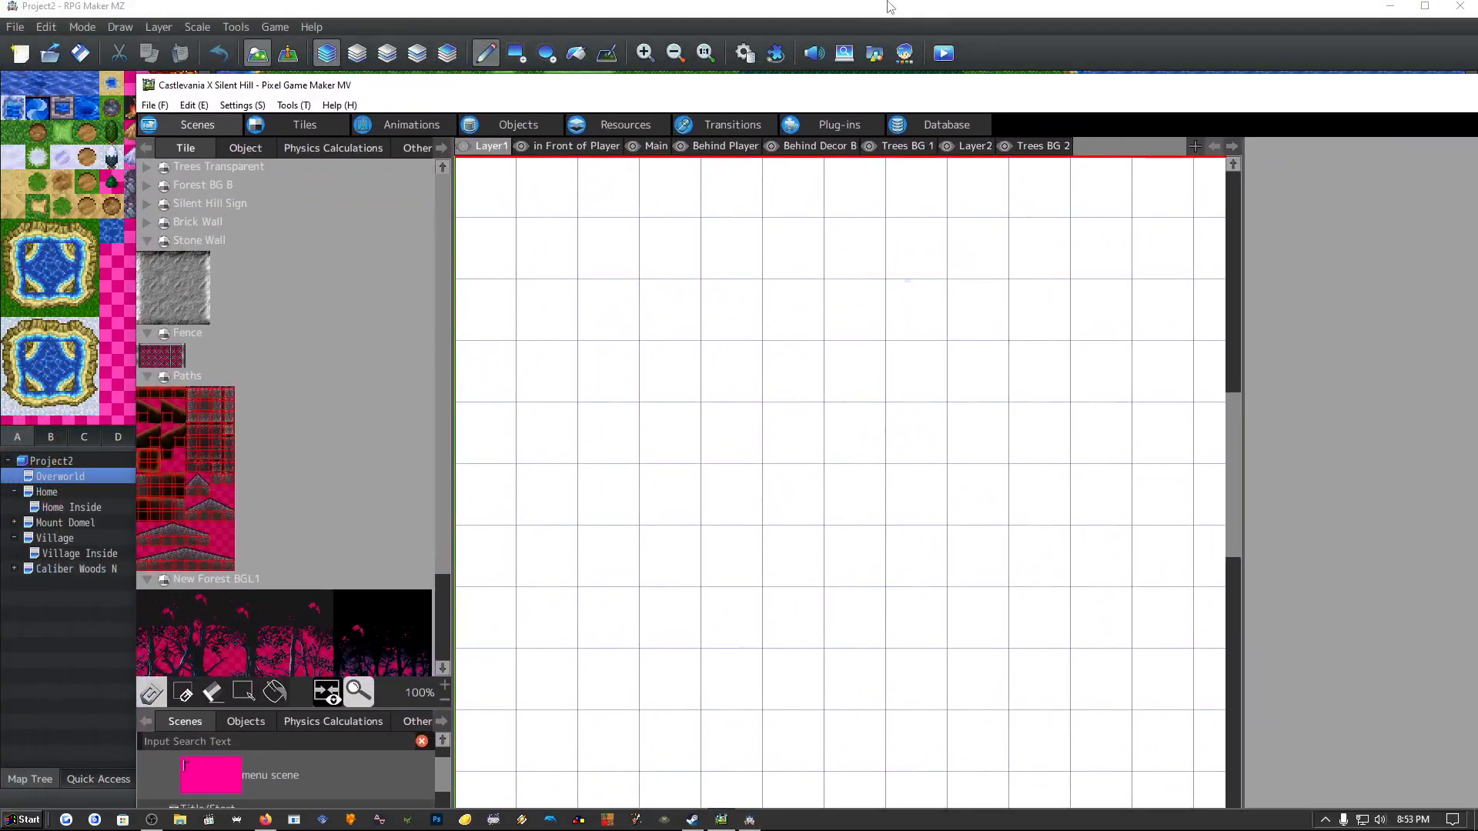
{"action": "mouse_move", "coordinate": [884, 3]}
{"action": "left_mouse_down"}
{"action": "mouse_move", "coordinate": [807, 33]}
{"action": "mouse_move", "coordinate": [898, 9]}
{"action": "left_mouse_up"}
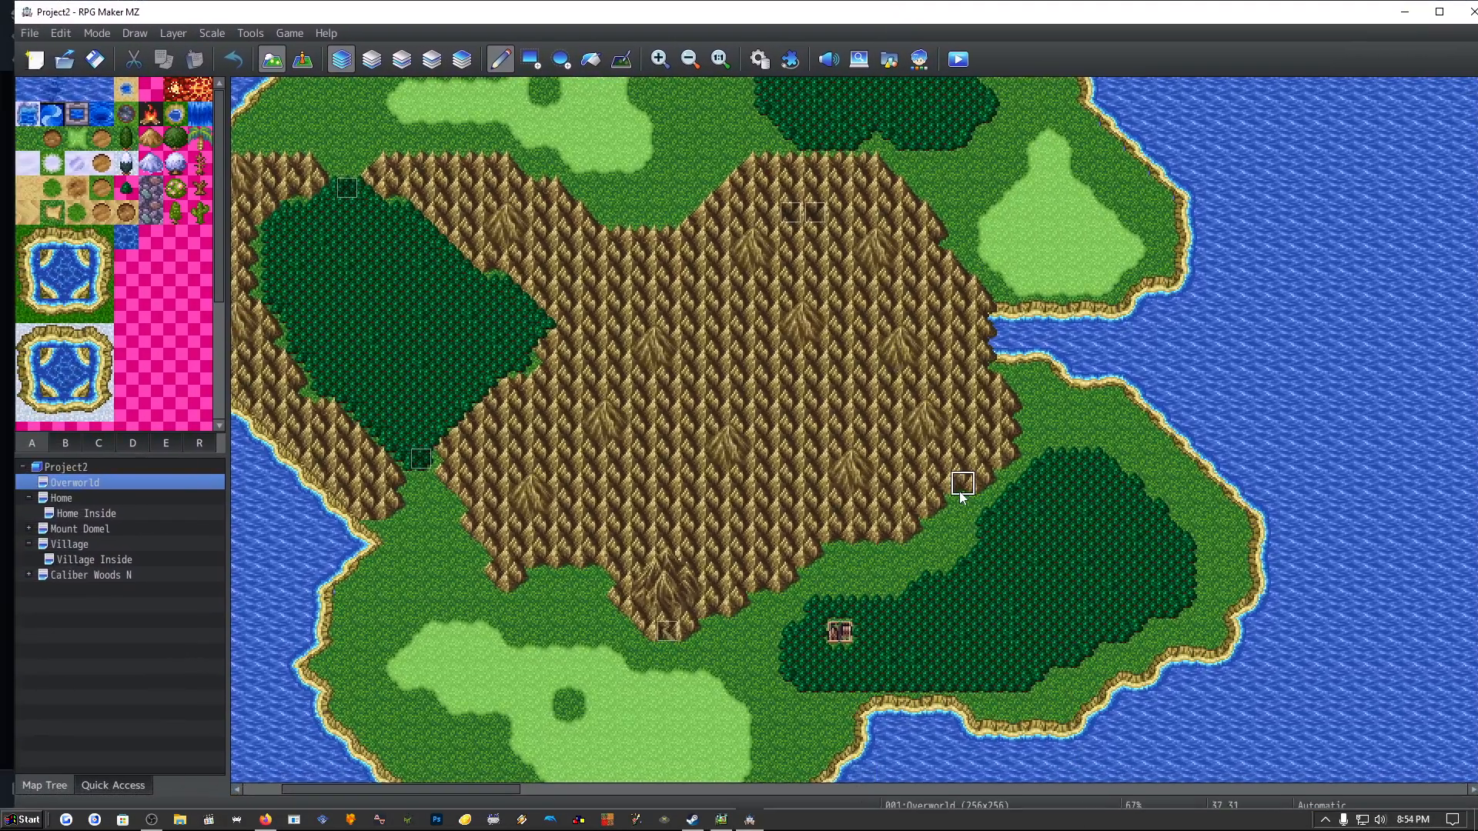
{"action": "left_click", "coordinate": [1466, 12]}
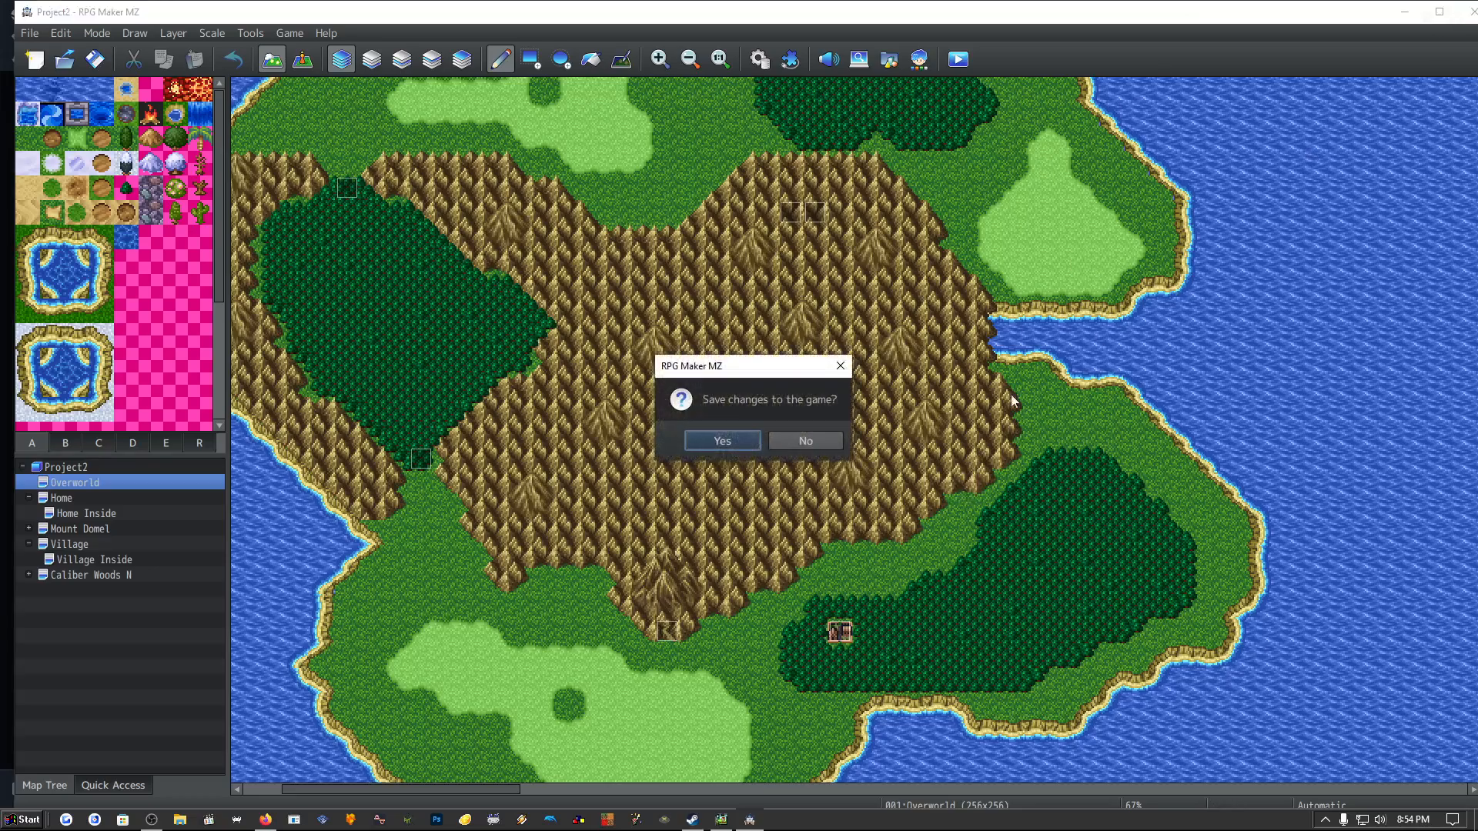
{"action": "left_click", "coordinate": [797, 447]}
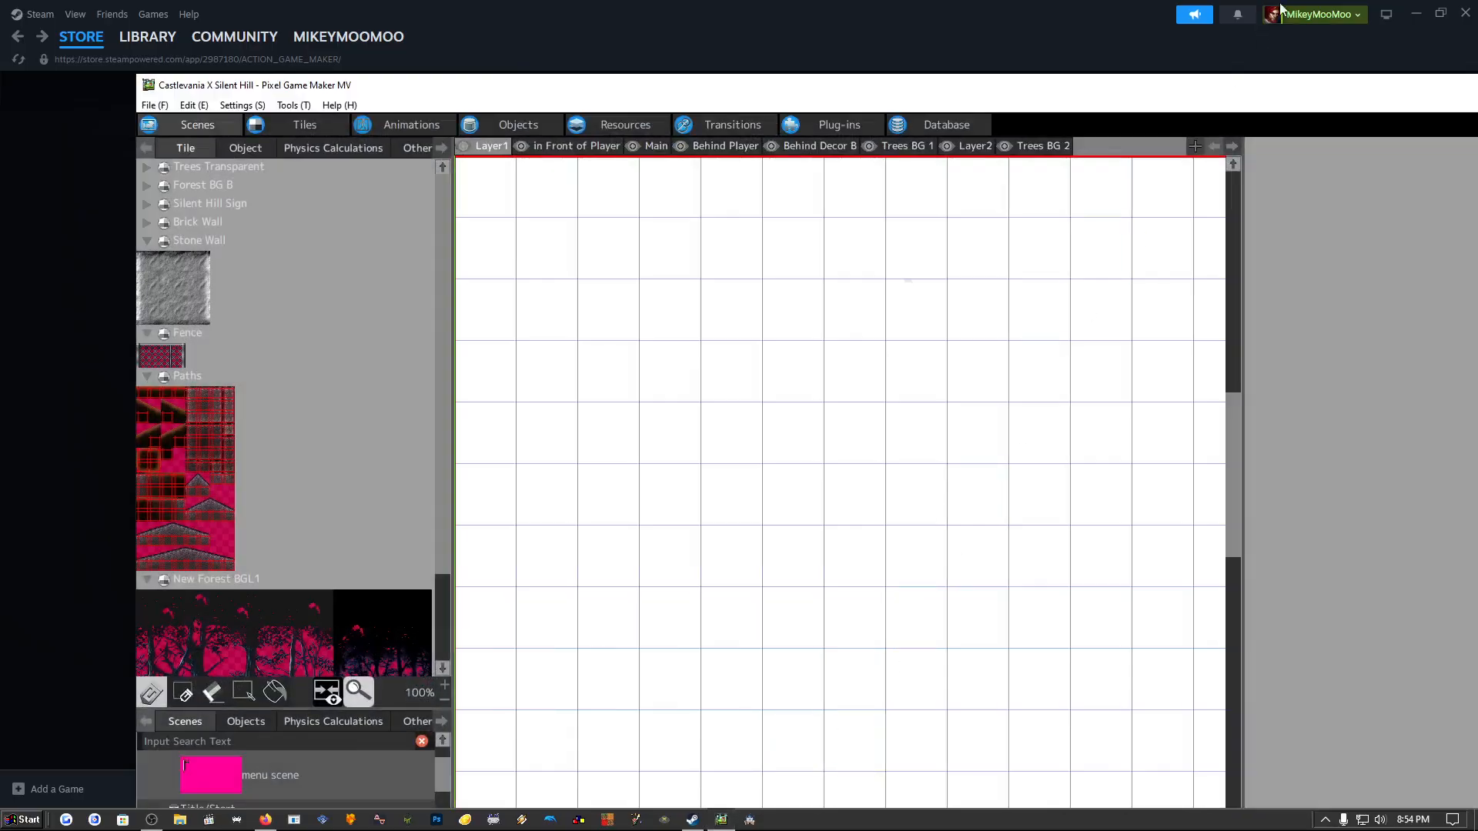
Maximize the Pixel Game Maker MV window and view the scene's lower-left area at 200% zoom.
{"action": "double_click", "coordinate": [1266, 86]}
{"action": "scroll", "coordinate": [172, 501], "scroll_direction": "down", "scroll_amount": 3}
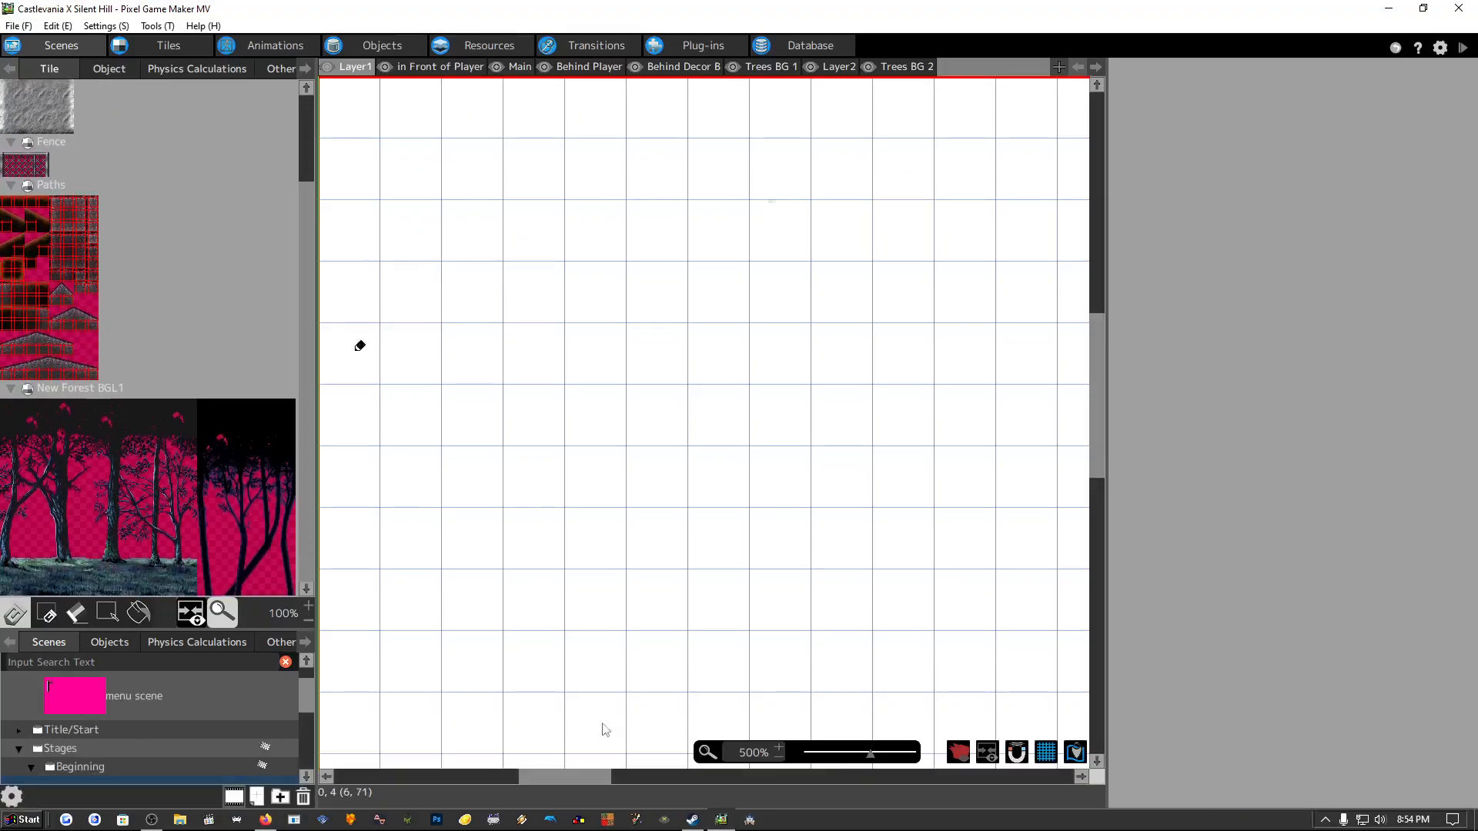
{"action": "scroll", "coordinate": [676, 644], "scroll_direction": "down", "scroll_amount": 5}
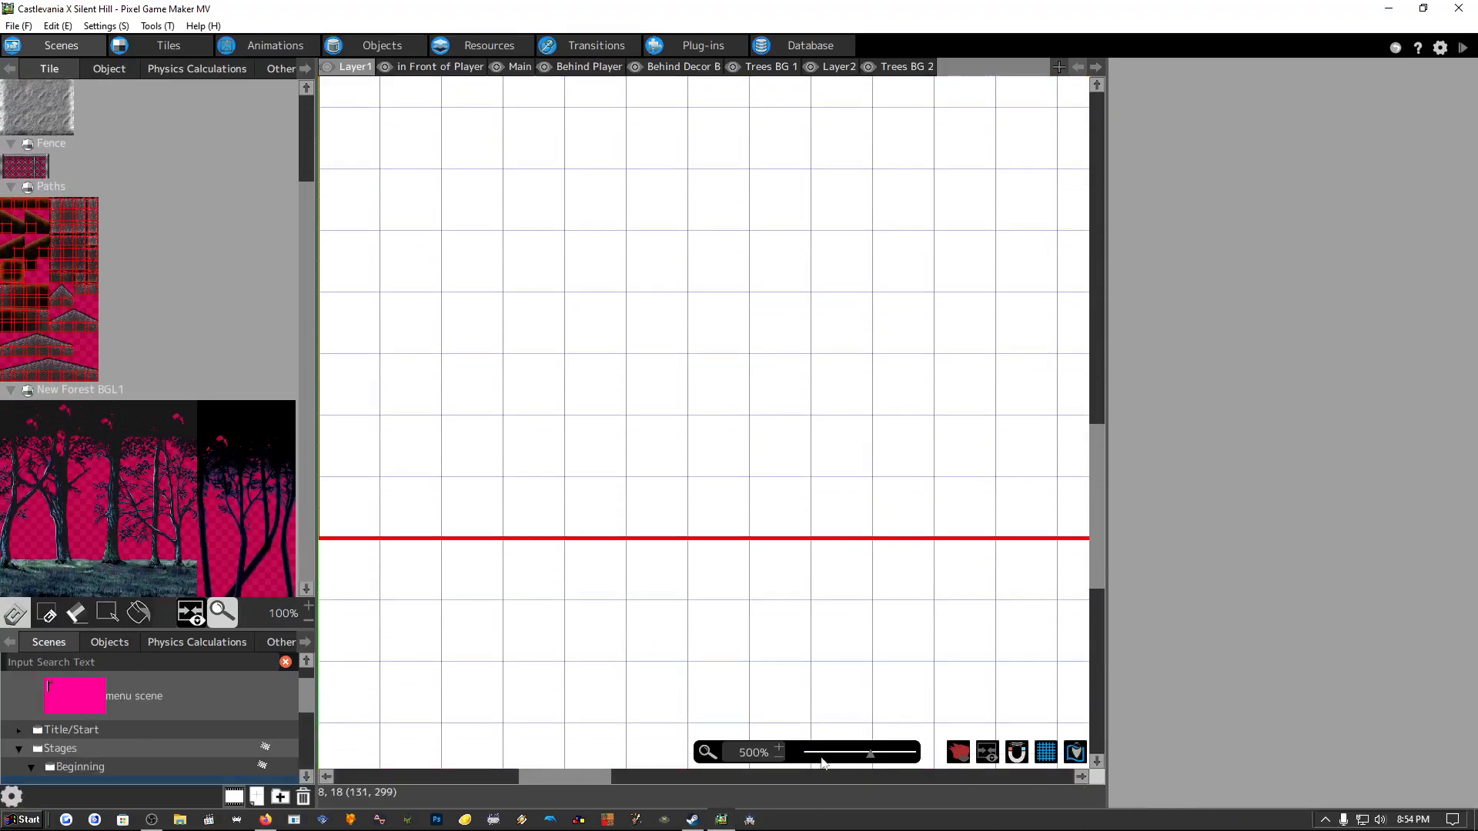
{"action": "left_click_drag", "start_coordinate": [863, 754], "coordinate": [833, 756]}
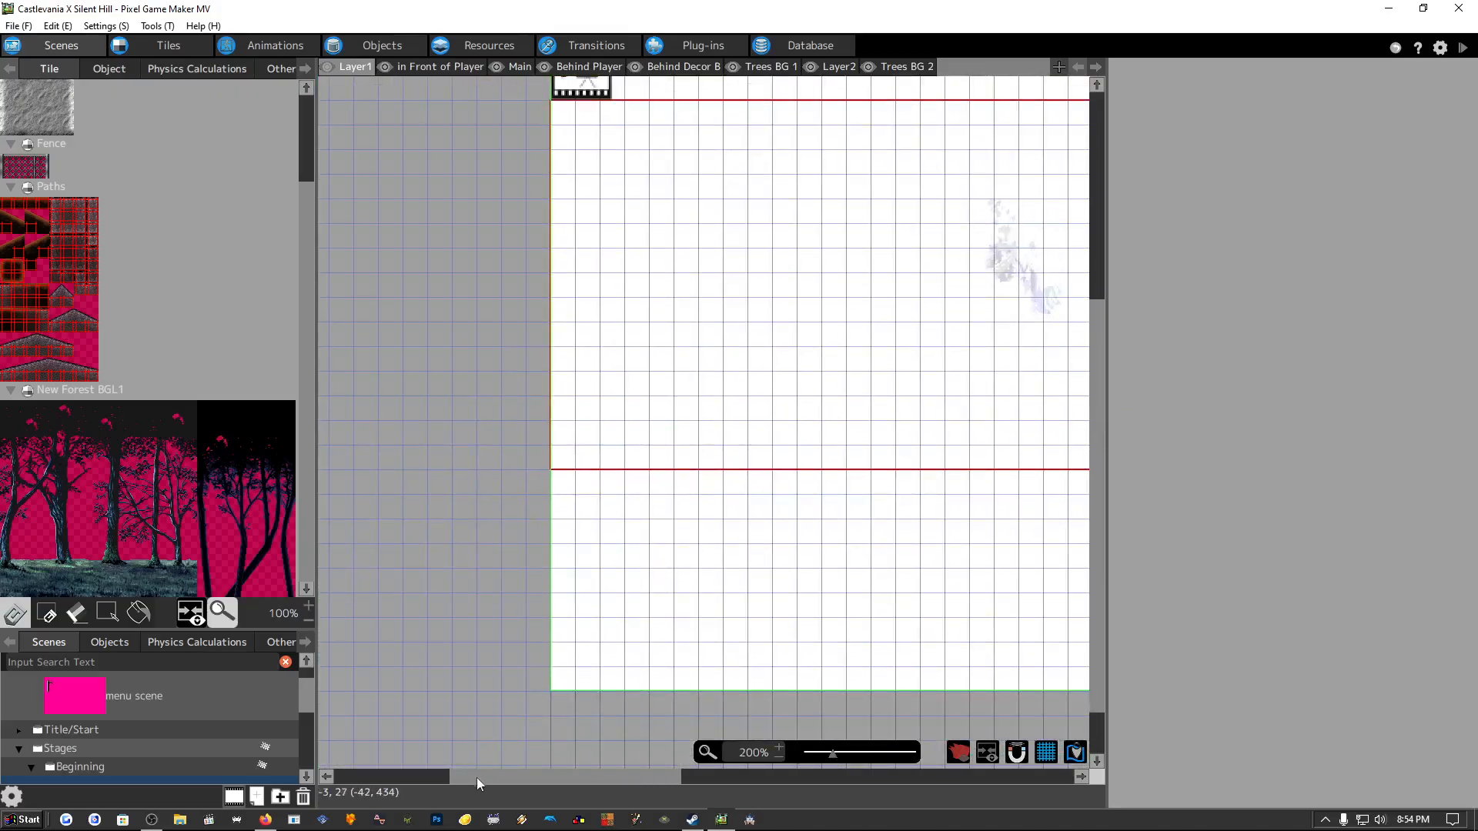
{"action": "left_click_drag", "start_coordinate": [478, 778], "coordinate": [433, 800]}
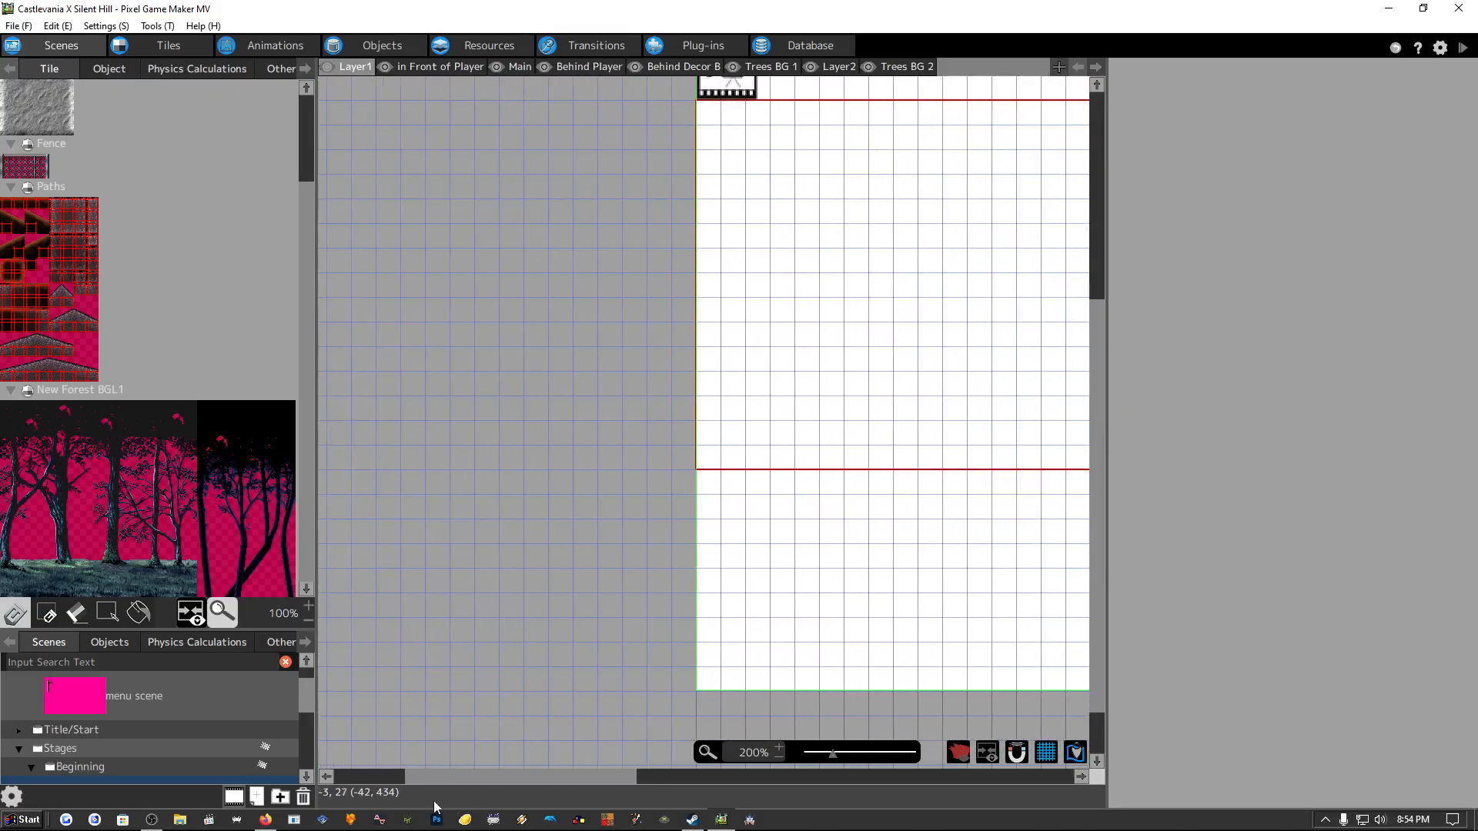